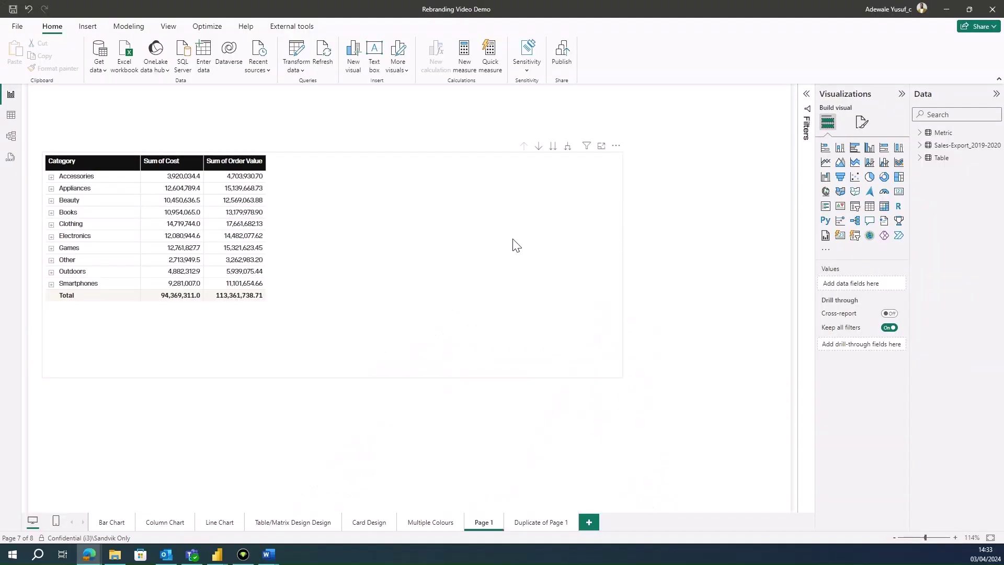
# Step: Start a new visual calculation on the category matrix and enlarge the formula text
pyautogui.click(438, 217)
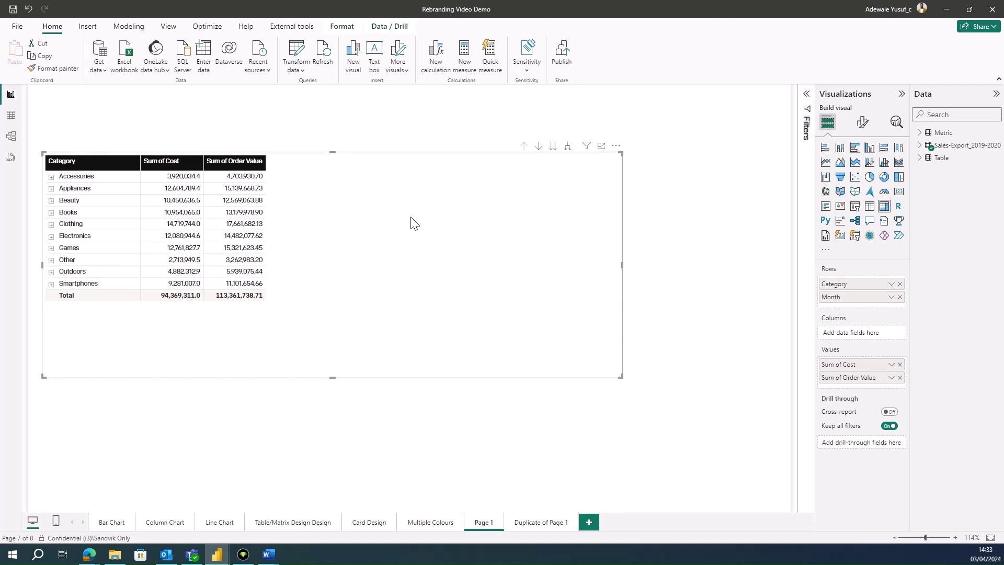
pyautogui.moveTo(396, 230); pyautogui.dragTo(385, 265)
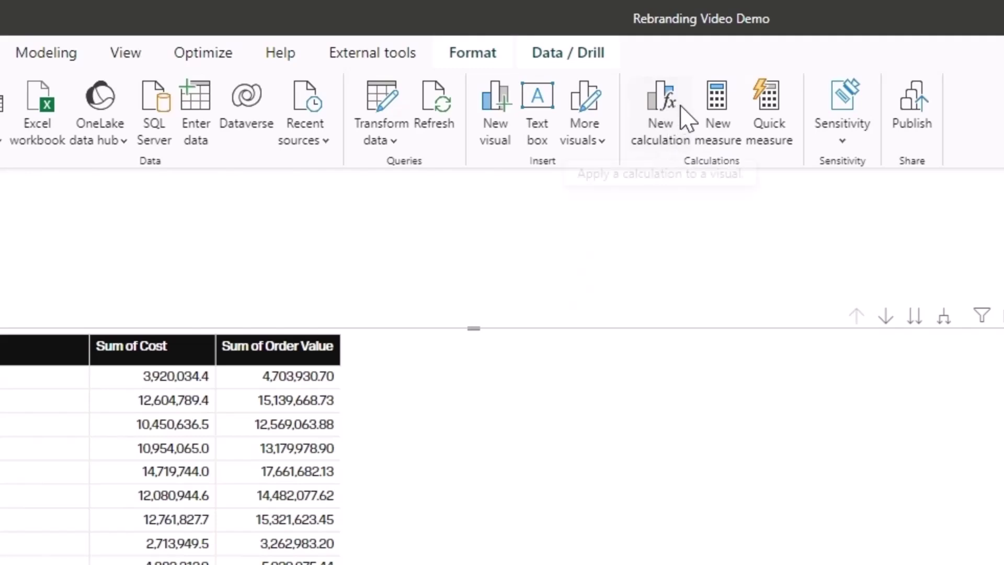
pyautogui.click(665, 131)
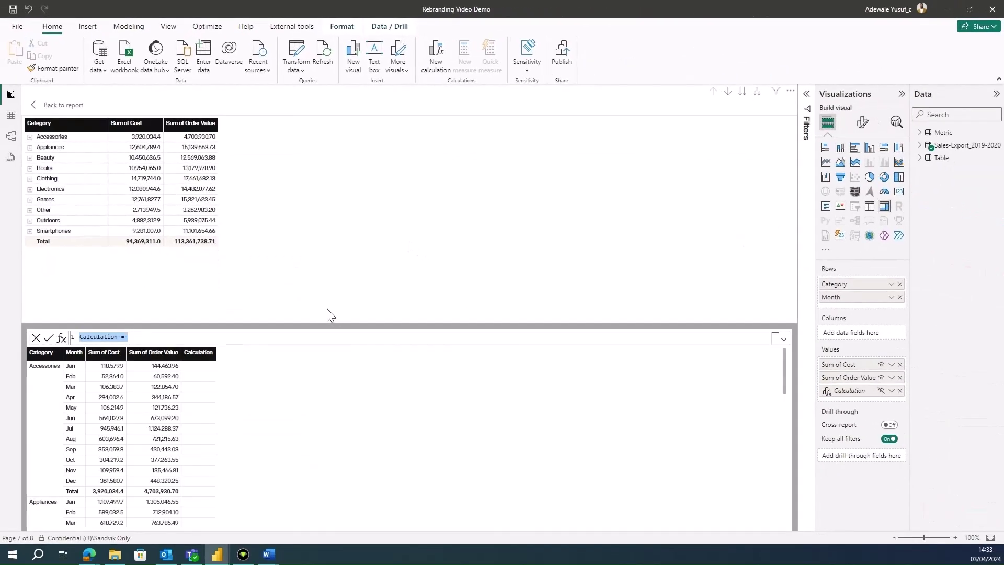
pyautogui.click(137, 341)
pyautogui.scroll(3, 137, 341)
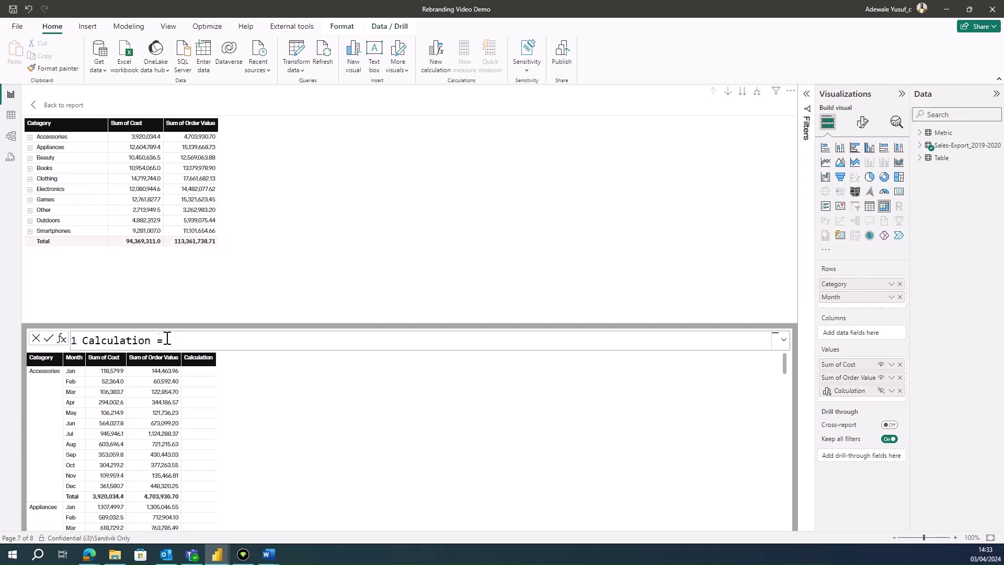
# Step: Rename the new visual calculation from its default name to Revenue
pyautogui.doubleClick(152, 338)
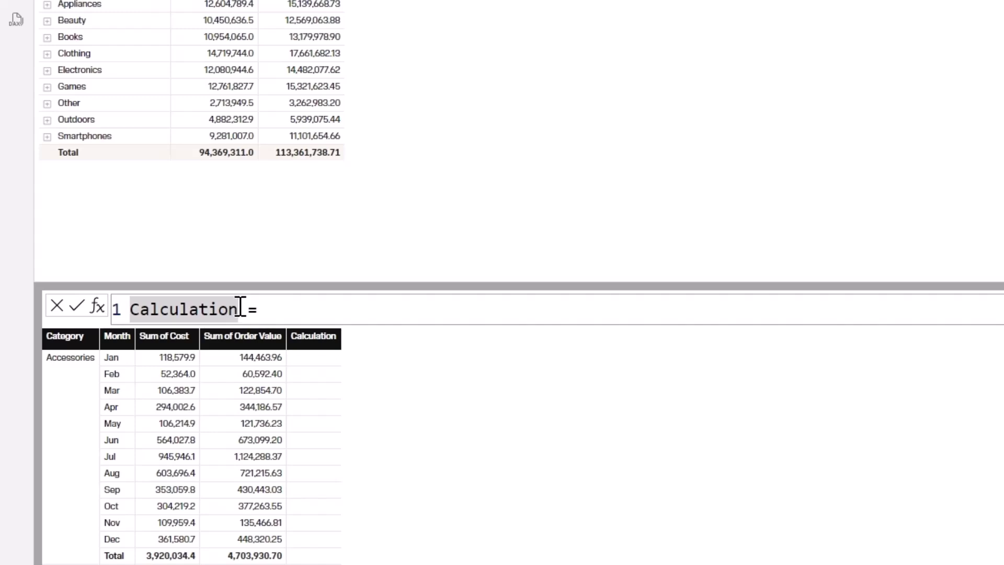
pyautogui.press('BackSpace')
pyautogui.press('BackSpace')
pyautogui.press('BackSpace')
pyautogui.press('BackSpace')
pyautogui.press('BackSpace')
pyautogui.press('BackSpace')
pyautogui.press('BackSpace')
pyautogui.press('BackSpace')
pyautogui.press('BackSpace')
pyautogui.press('BackSpace')
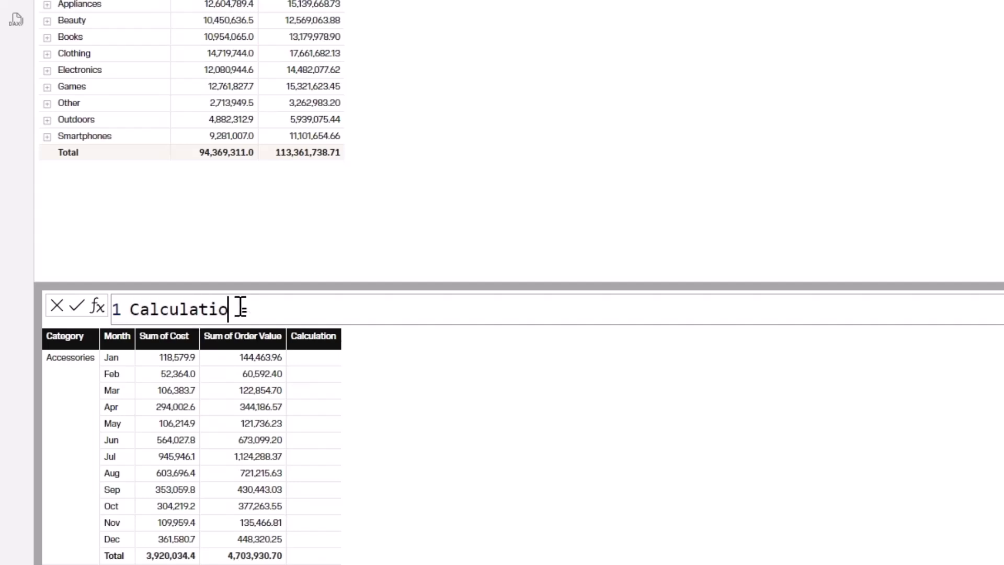
pyautogui.press('BackSpace')
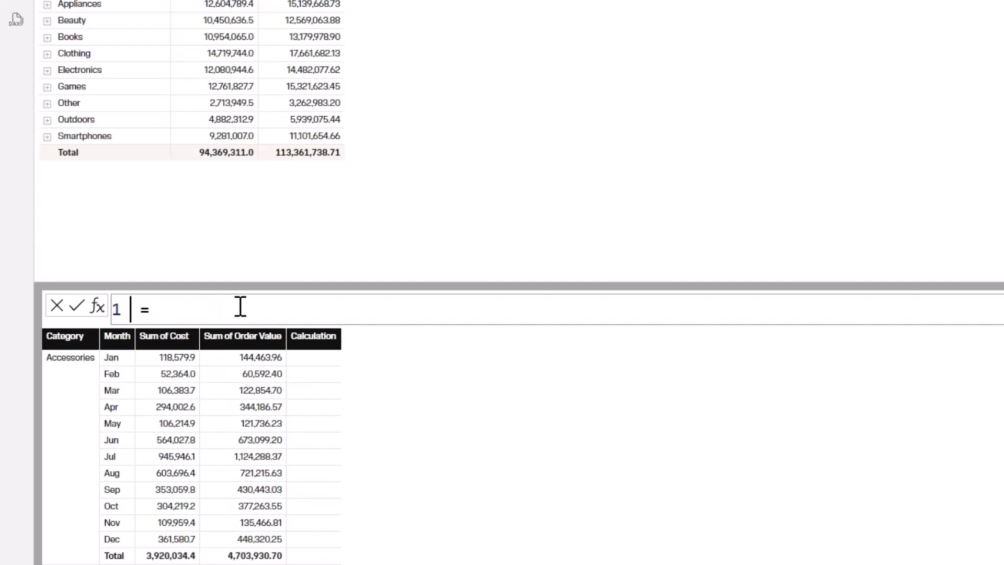
pyautogui.write('Revenue')
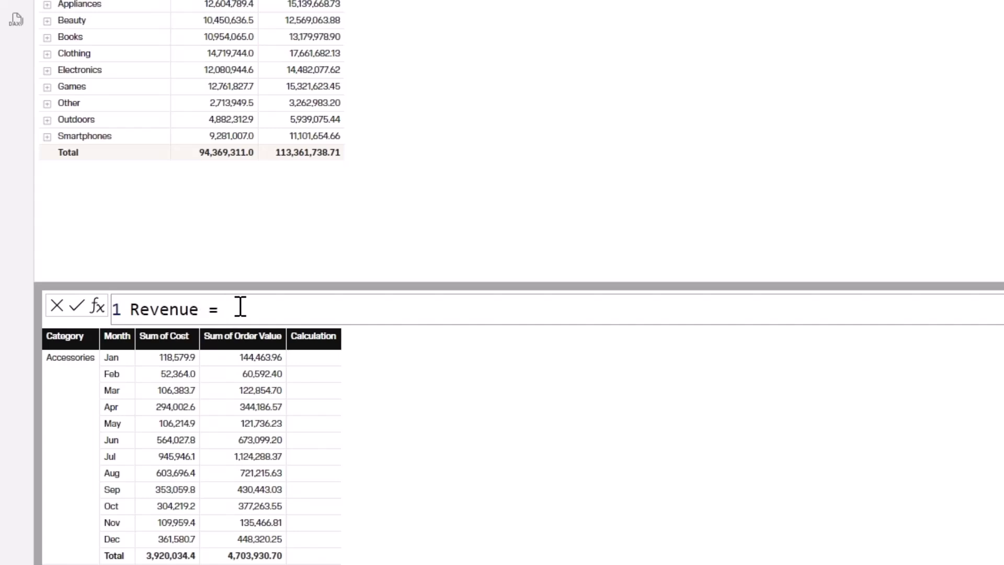
# Step: Define Revenue as [Sum of Order Value]-[Sum of Cost] and commit the calculation
pyautogui.write('or')
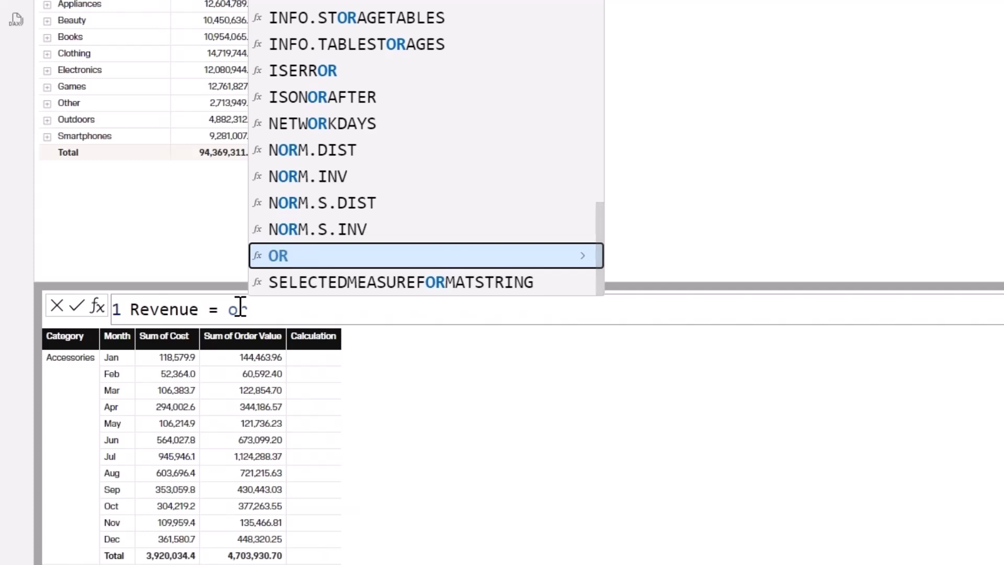
pyautogui.press('BackSpace')
pyautogui.press('BackSpace')
pyautogui.write('sum')
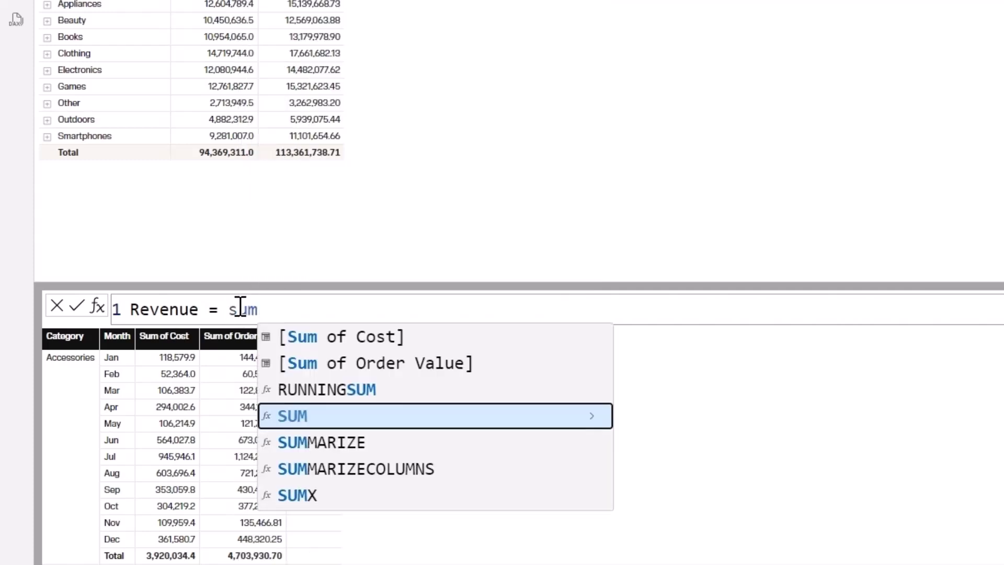
pyautogui.press('Up')
pyautogui.press('Up')
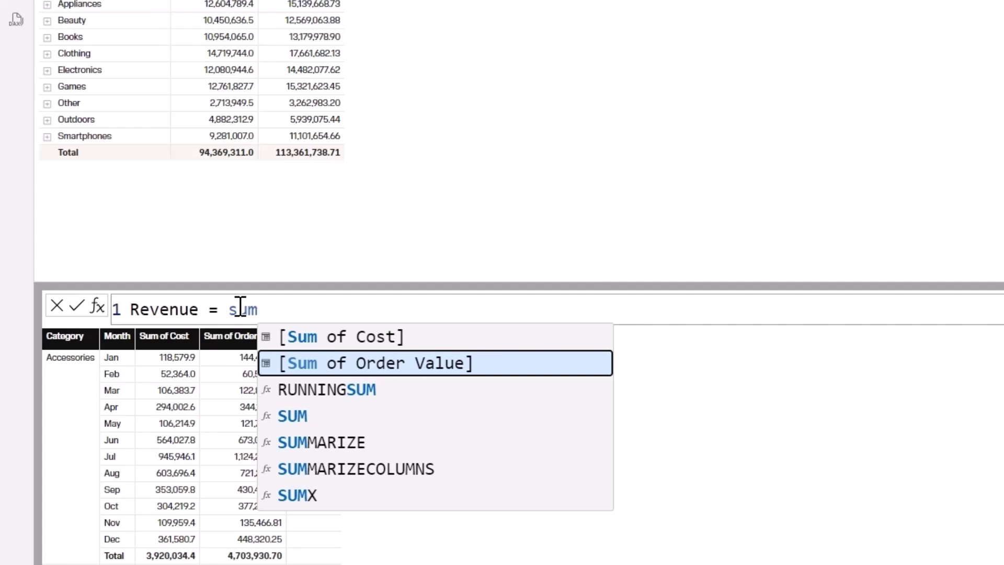
pyautogui.press('Tab')
pyautogui.write('-sum')
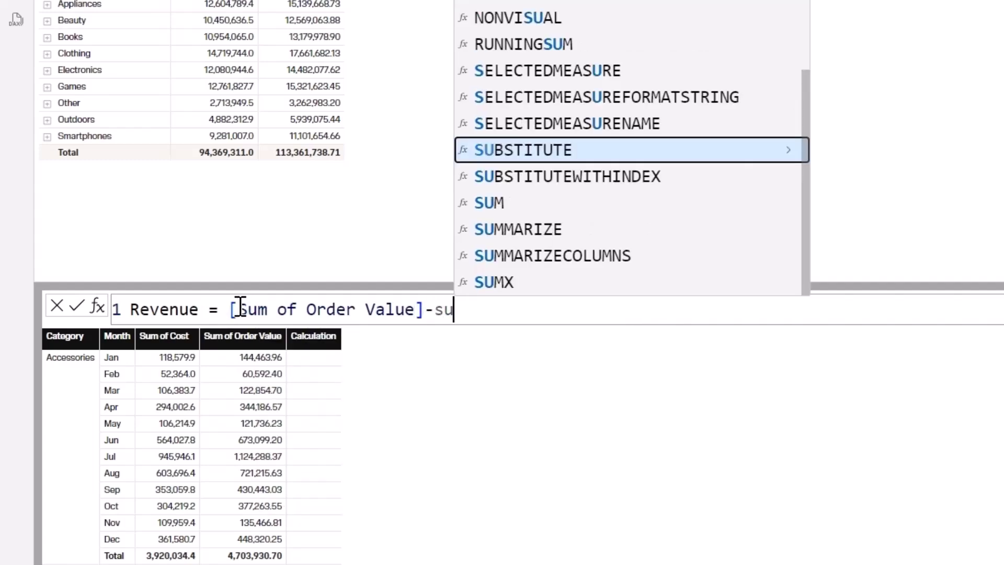
pyautogui.press('Up')
pyautogui.press('Up')
pyautogui.press('Up')
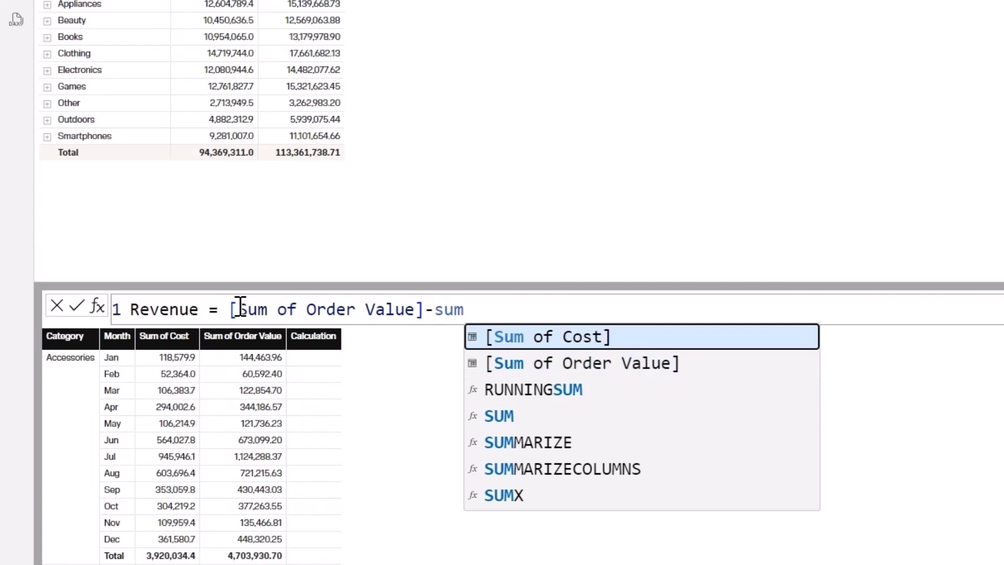
pyautogui.press('Tab')
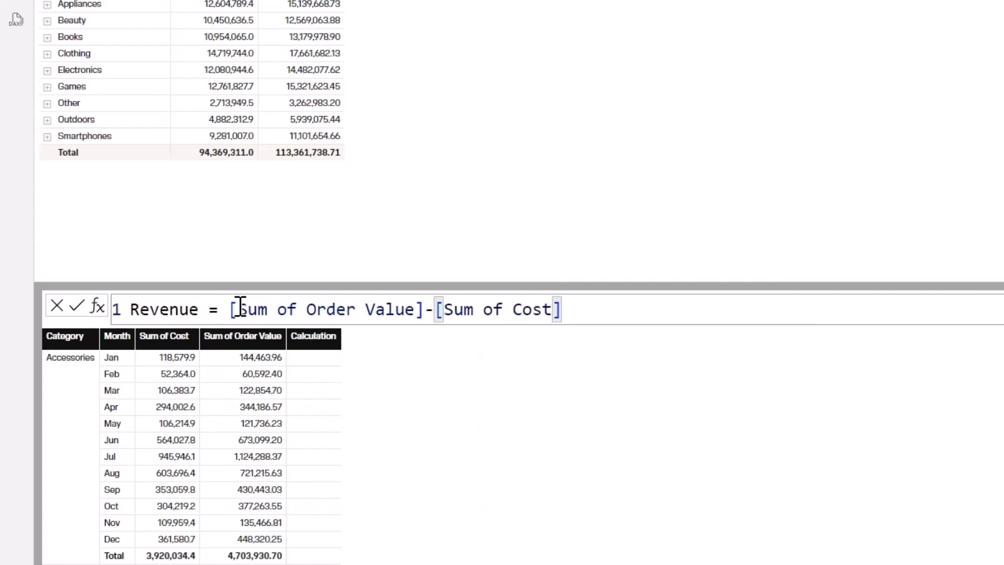
pyautogui.press('Return')
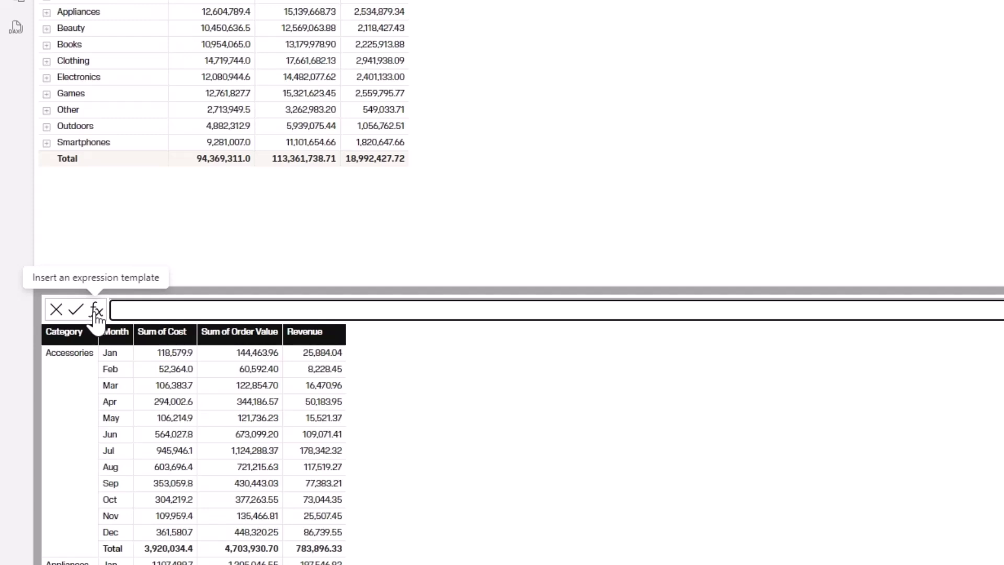
# Step: Insert the Running sum expression template as a new visual calculation and highlight its RUNNINGSUM function
pyautogui.click(96, 312)
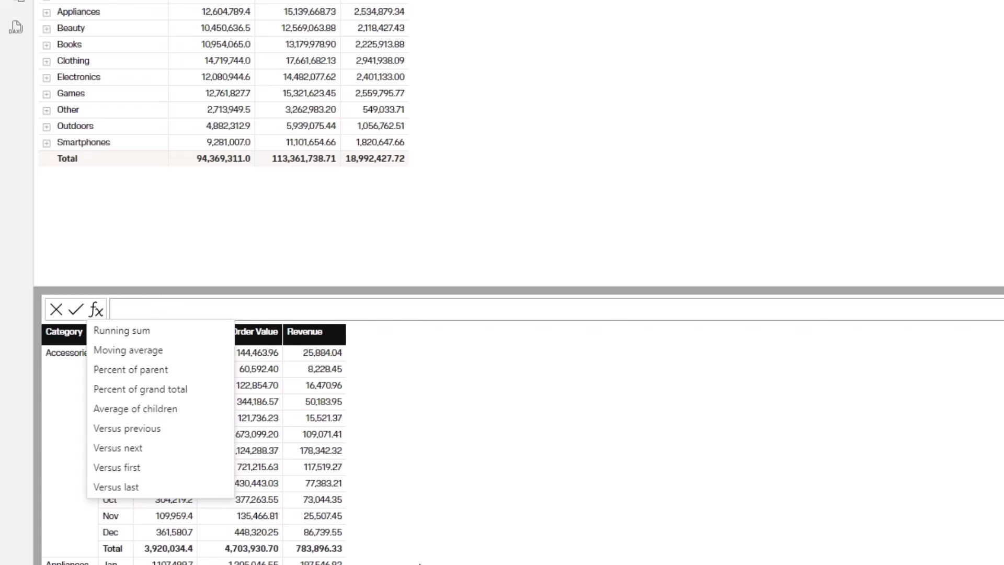
pyautogui.click(127, 333)
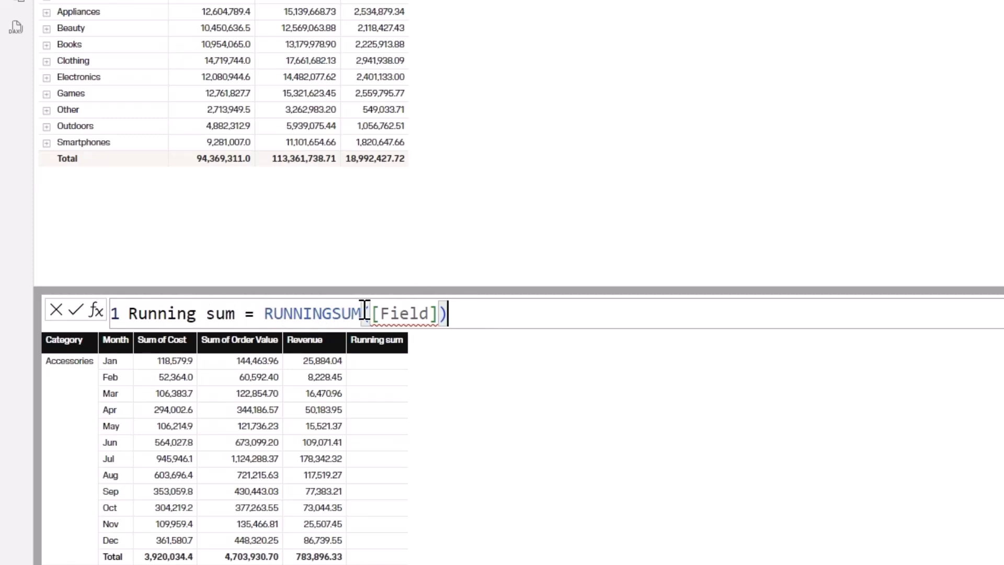
pyautogui.moveTo(370, 313); pyautogui.dragTo(266, 313)
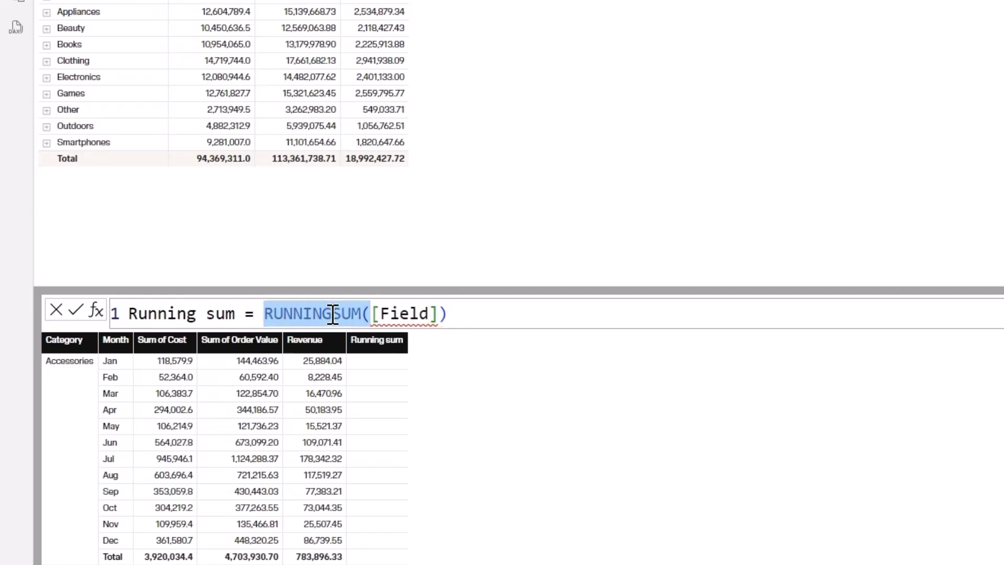
# Step: Replace the placeholder field in the RUNNINGSUM formula with [Sum of Cost] and commit the calculation
pyautogui.click(446, 314)
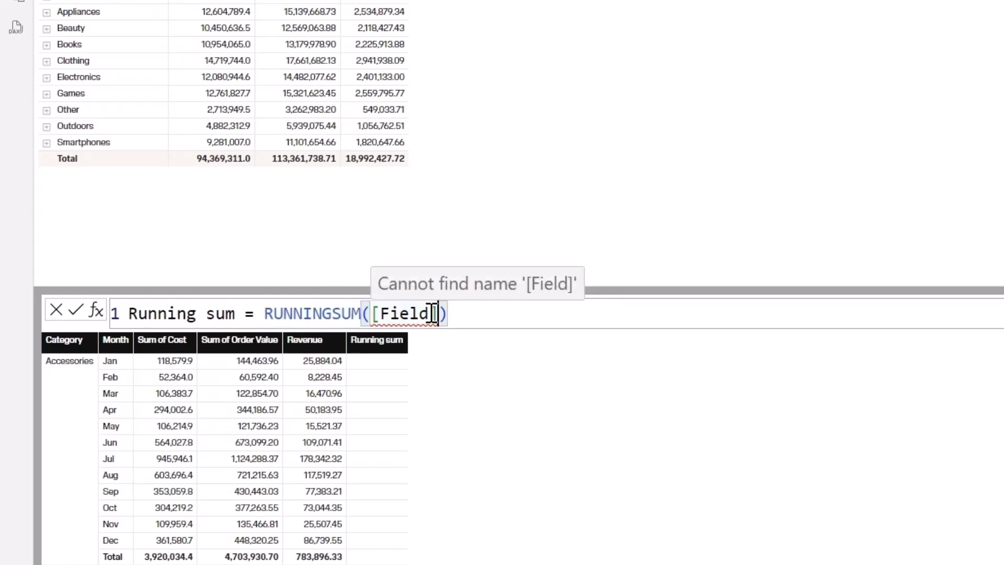
pyautogui.press('BackSpace')
pyautogui.press('BackSpace')
pyautogui.press('BackSpace')
pyautogui.press('BackSpace')
pyautogui.press('BackSpace')
pyautogui.press('BackSpace')
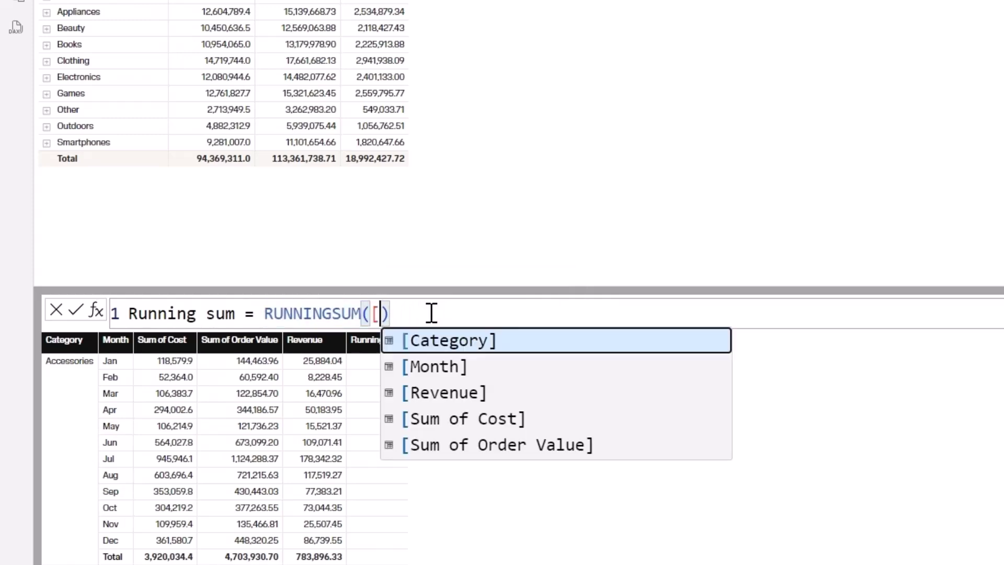
pyautogui.write('su')
pyautogui.press('Tab')
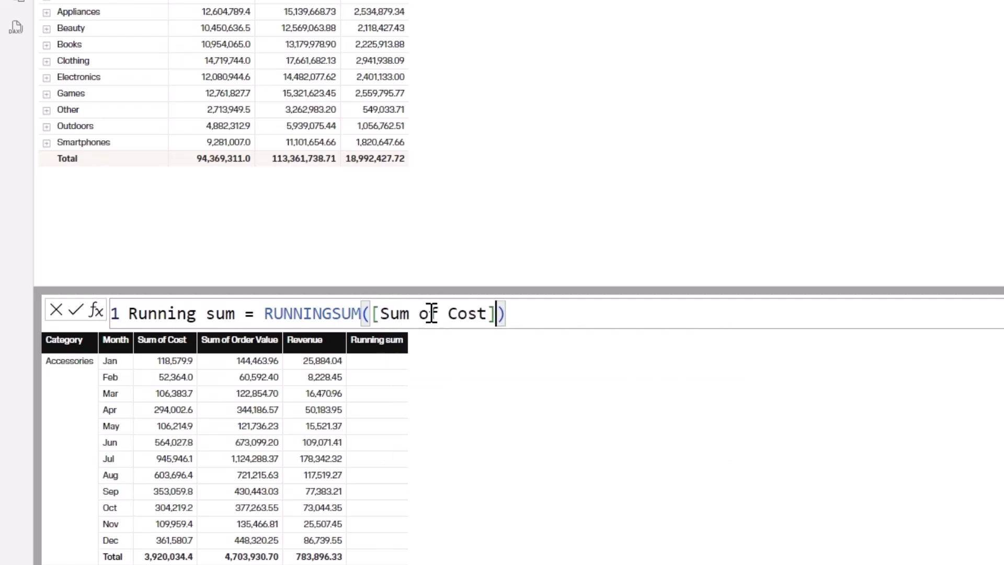
pyautogui.click(585, 308)
pyautogui.press('Return')
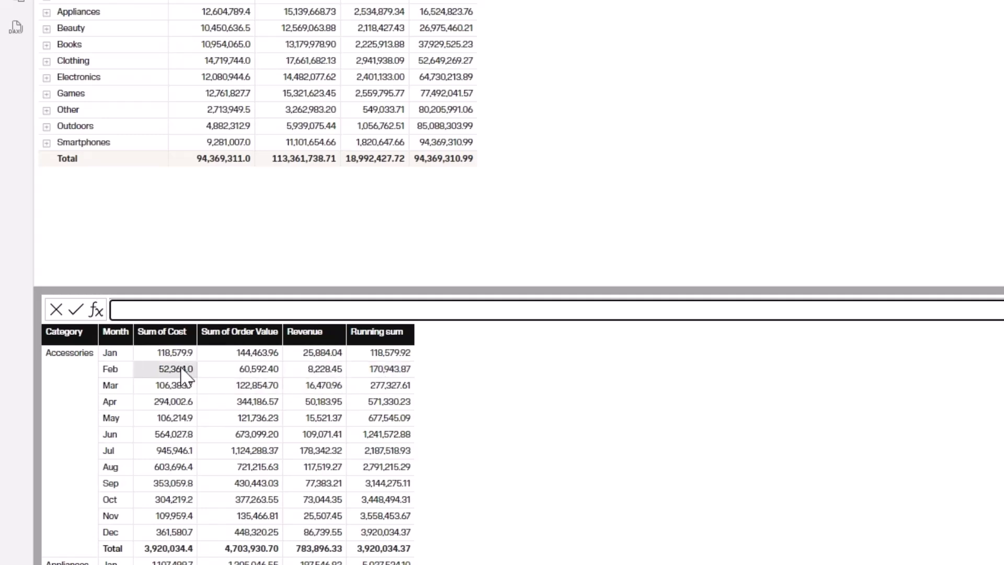
# Step: Add a visual calculation from the Moving average template and replace its placeholder field with [Sum of Cost]
pyautogui.click(95, 311)
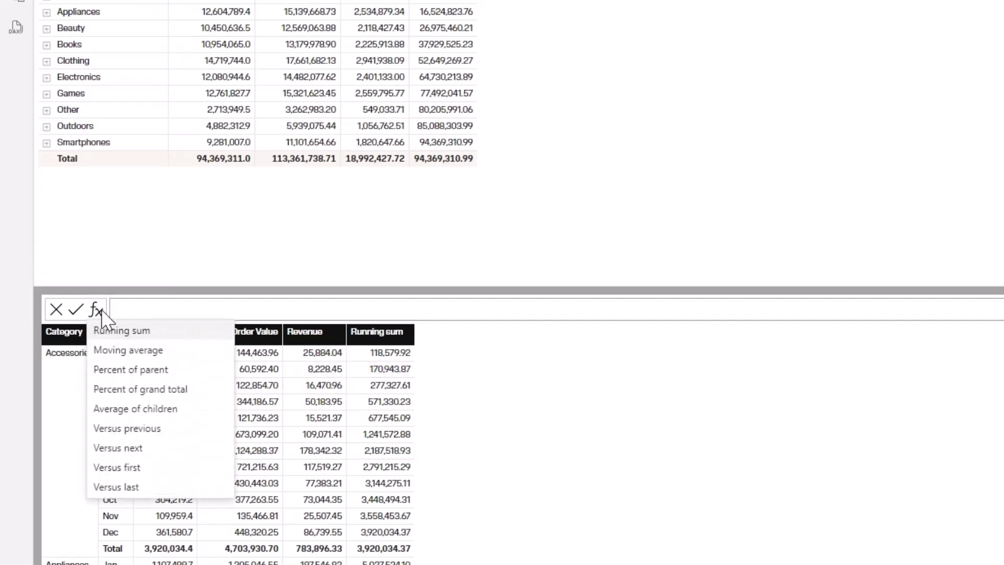
pyautogui.click(142, 360)
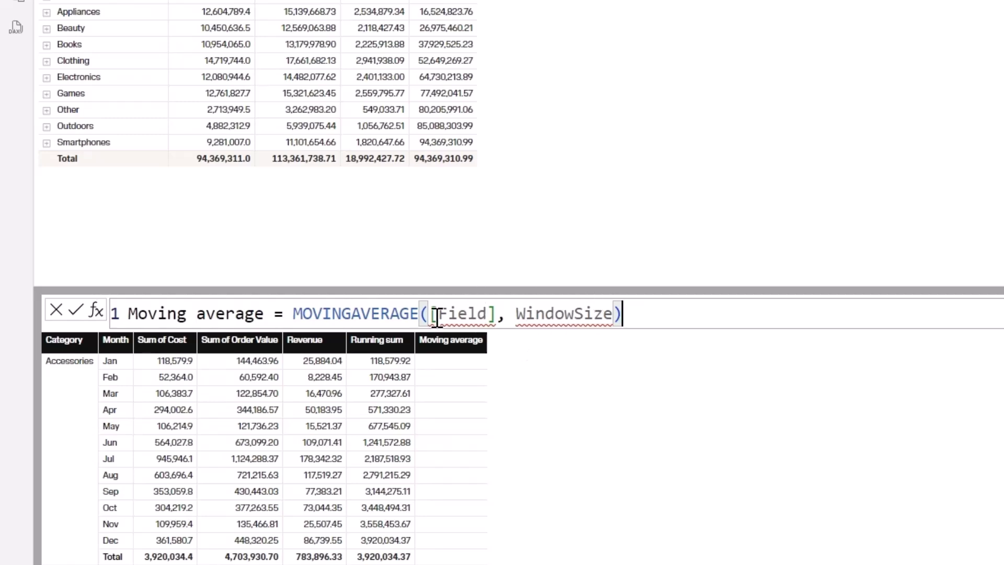
pyautogui.click(496, 317)
pyautogui.press('BackSpace')
pyautogui.press('BackSpace')
pyautogui.press('BackSpace')
pyautogui.press('BackSpace')
pyautogui.press('BackSpace')
pyautogui.press('BackSpace')
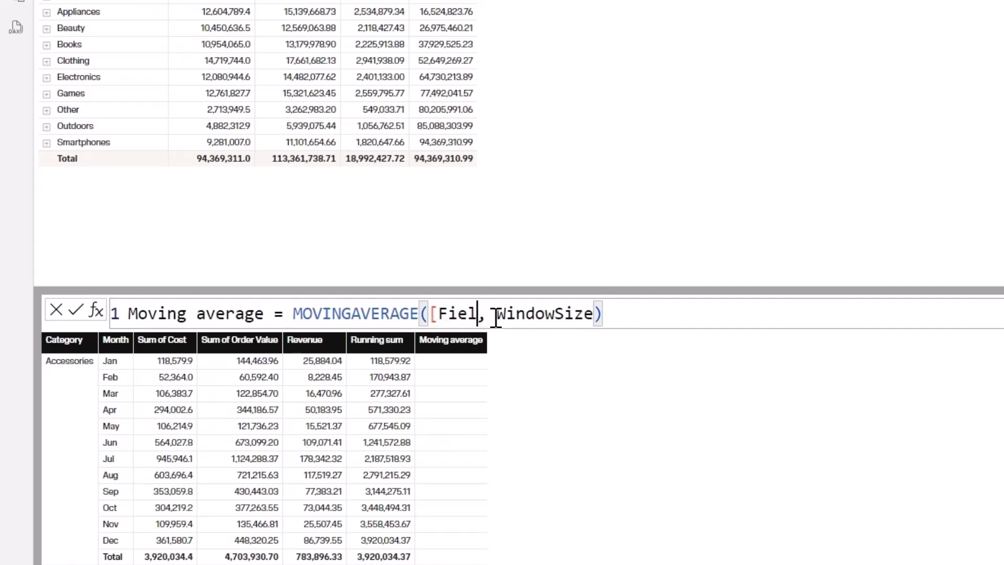
pyautogui.write('su')
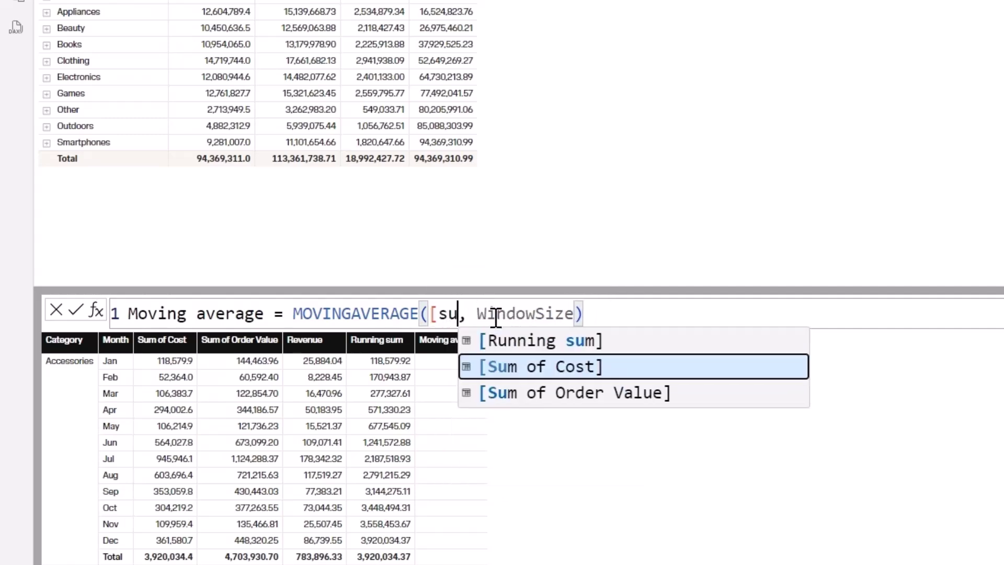
pyautogui.press('Tab')
# Step: Set the moving average's window size to 12 and commit the calculation
pyautogui.click(675, 314)
pyautogui.moveTo(674, 314); pyautogui.dragTo(574, 314)
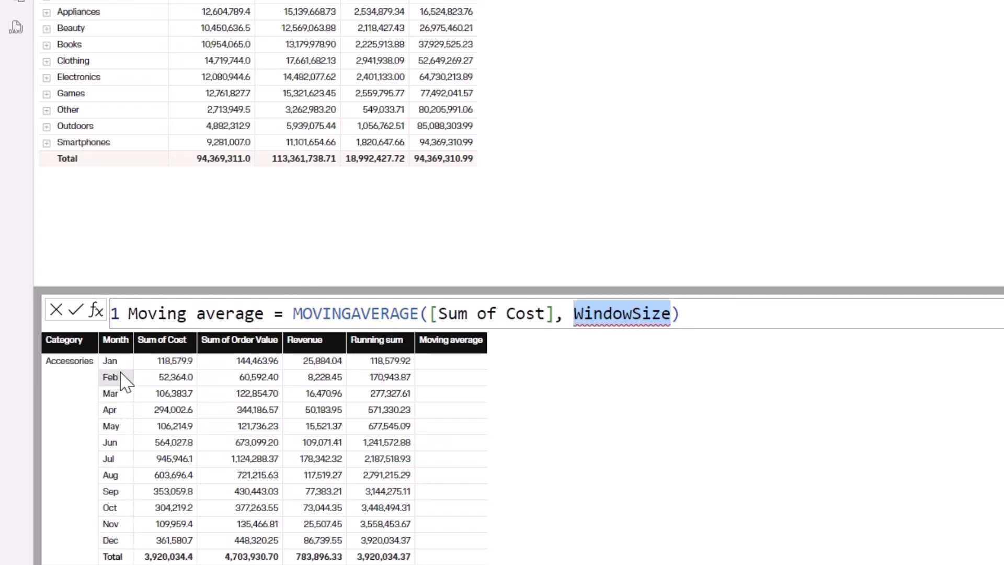
pyautogui.write('12')
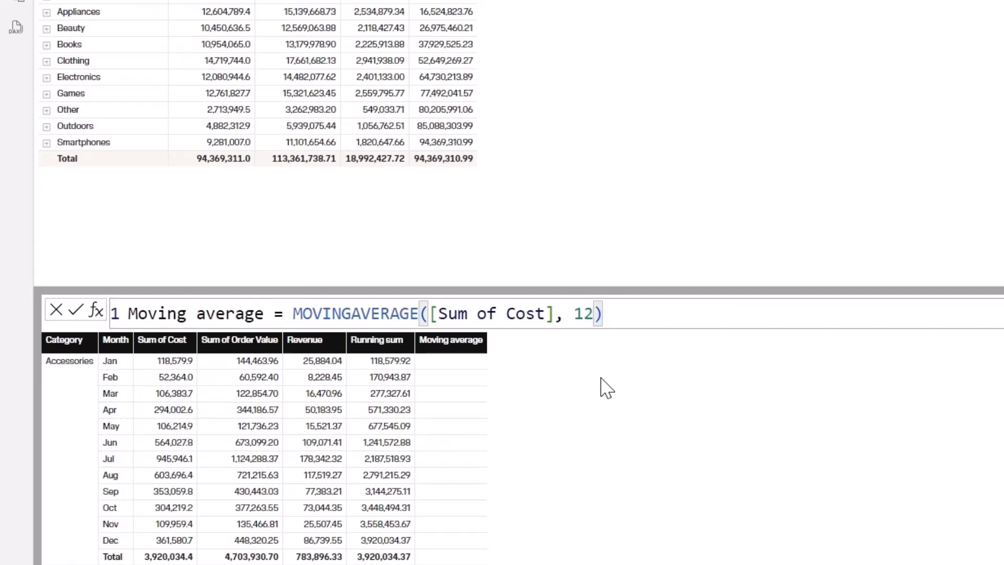
pyautogui.click(678, 316)
pyautogui.press('Return')
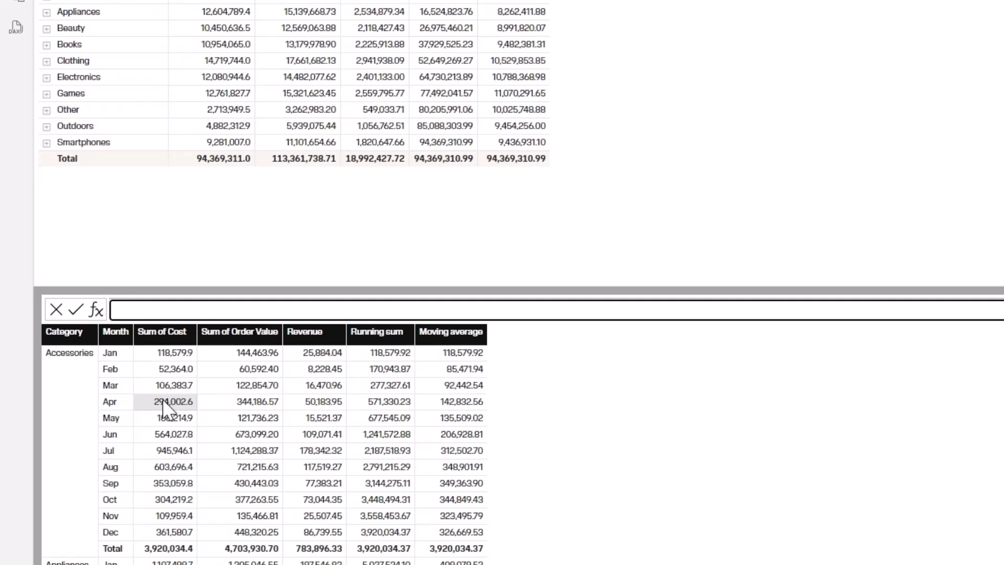
# Step: Add a visual calculation from the Versus previous template and rename it PM
pyautogui.click(96, 309)
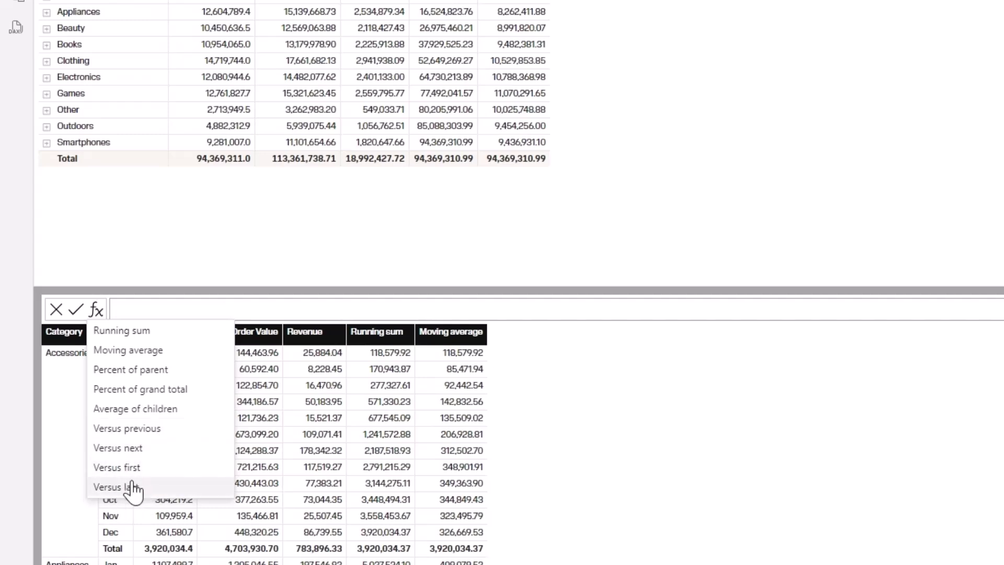
pyautogui.click(148, 432)
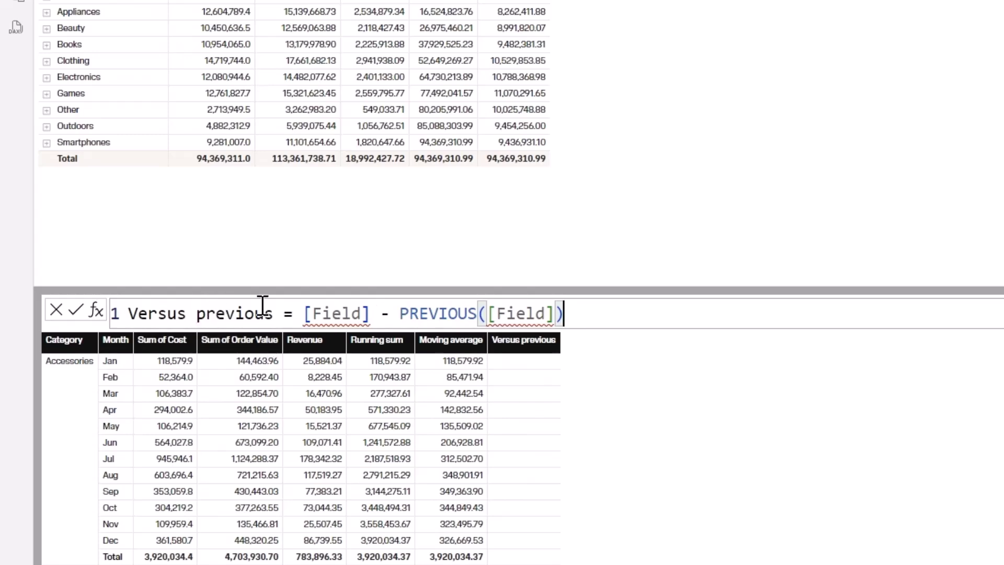
pyautogui.moveTo(273, 314); pyautogui.dragTo(128, 315)
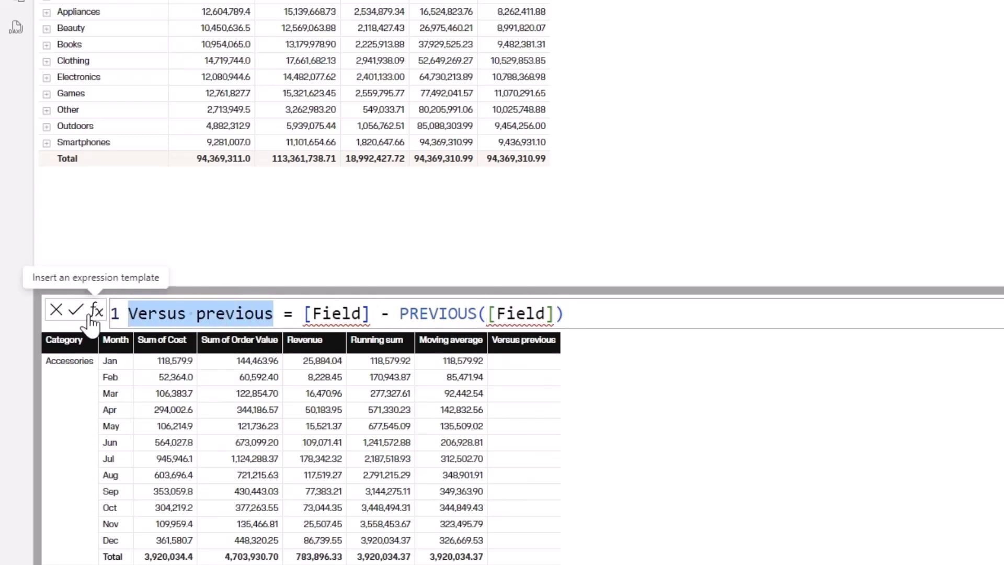
pyautogui.write('PM')
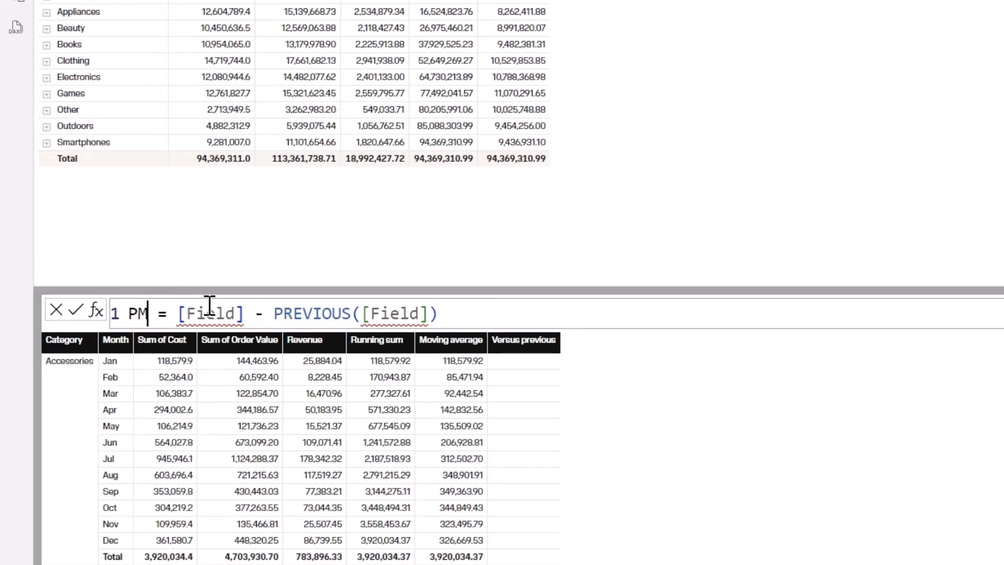
# Step: Remove the leading [Field] term and minus sign from the PM formula, leaving only the PREVIOUS function
pyautogui.moveTo(211, 306)
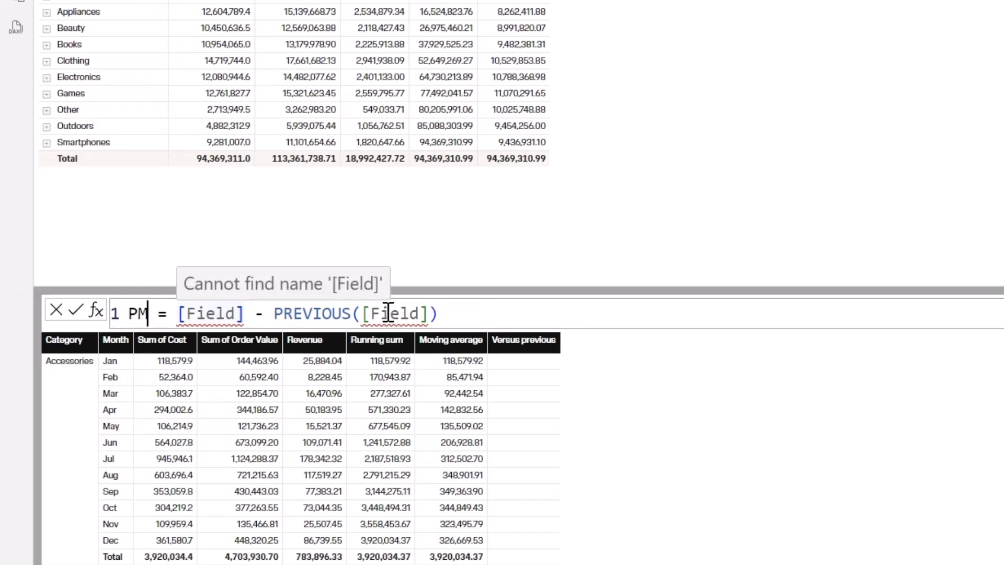
pyautogui.click(272, 313)
pyautogui.press('BackSpace')
pyautogui.press('BackSpace')
pyautogui.press('BackSpace')
pyautogui.press('BackSpace')
pyautogui.press('BackSpace')
pyautogui.press('BackSpace')
pyautogui.press('BackSpace')
pyautogui.press('BackSpace')
pyautogui.press('BackSpace')
pyautogui.press('BackSpace')
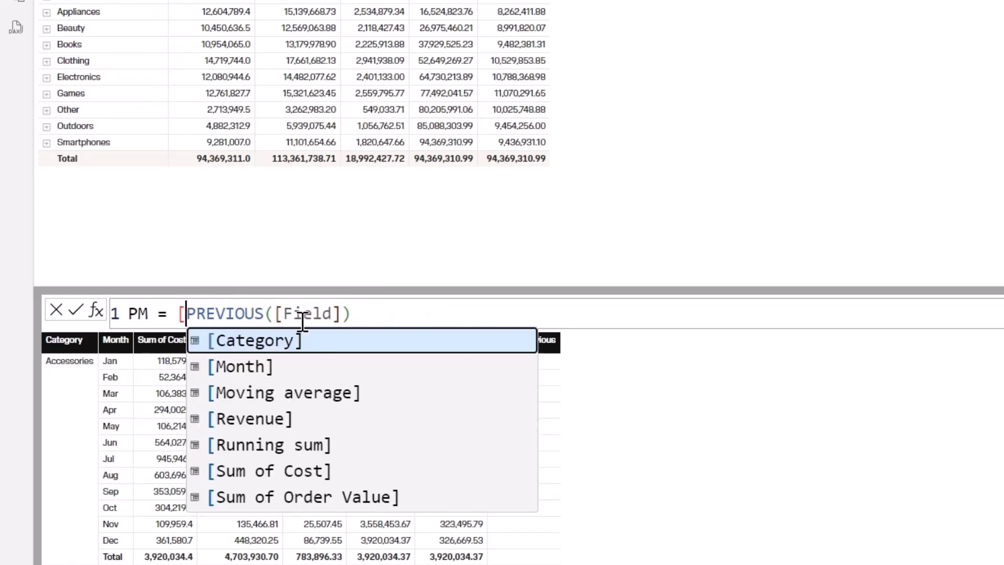
# Step: Replace the placeholder field inside PREVIOUS with [Sum of Cost] and commit the PM calculation
pyautogui.click(333, 313)
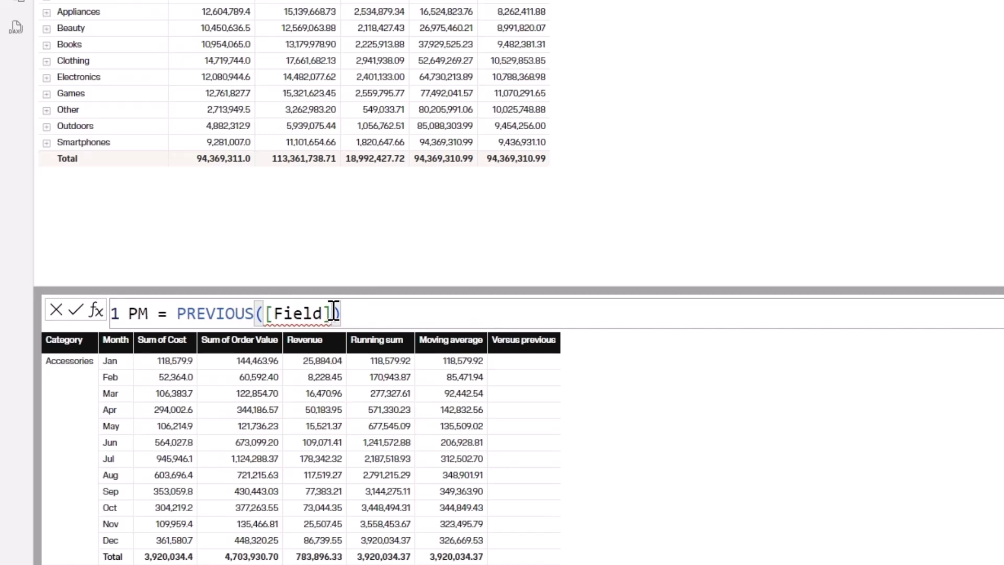
pyautogui.press('BackSpace')
pyautogui.press('BackSpace')
pyautogui.press('BackSpace')
pyautogui.press('BackSpace')
pyautogui.press('BackSpace')
pyautogui.press('BackSpace')
pyautogui.write('su')
pyautogui.press('Tab')
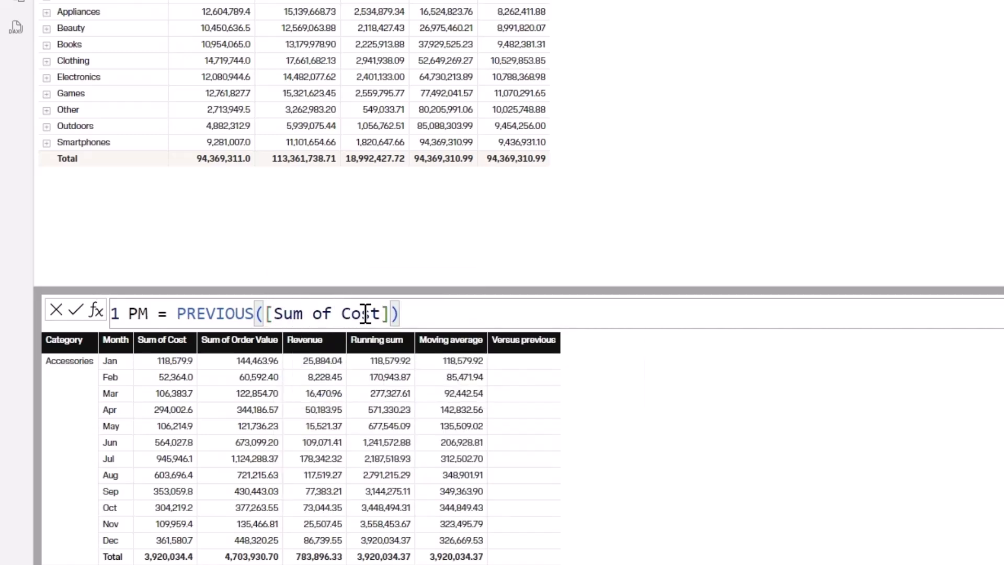
pyautogui.click(76, 310)
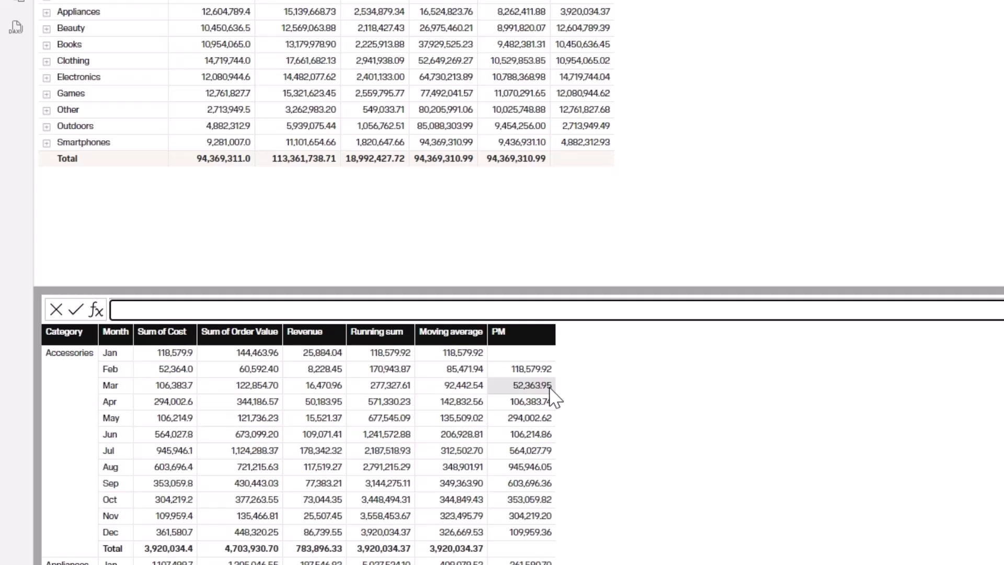
# Step: Add a visual calculation from the Versus last template and replace its first placeholder field with [Sum of Cost]
pyautogui.click(96, 310)
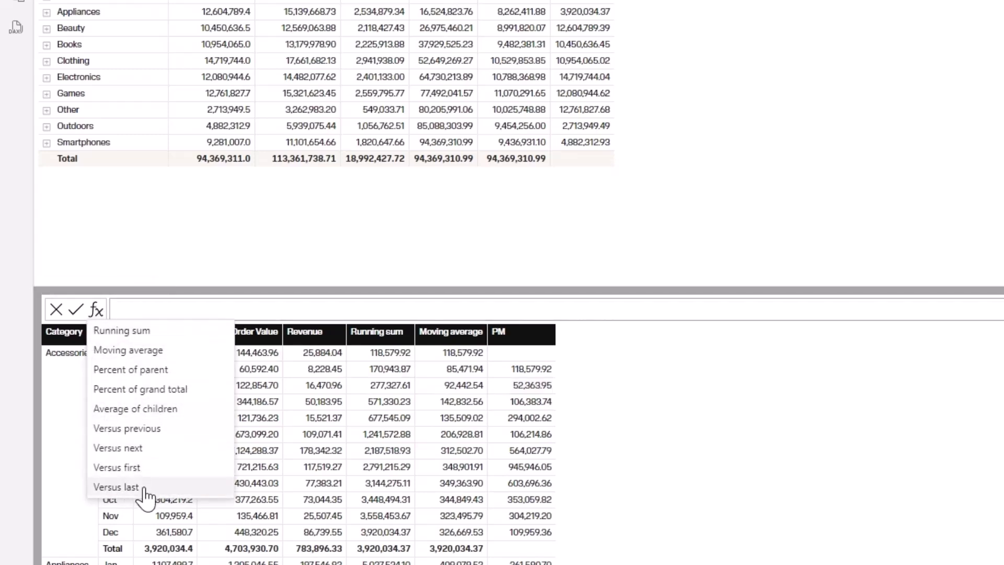
pyautogui.click(115, 487)
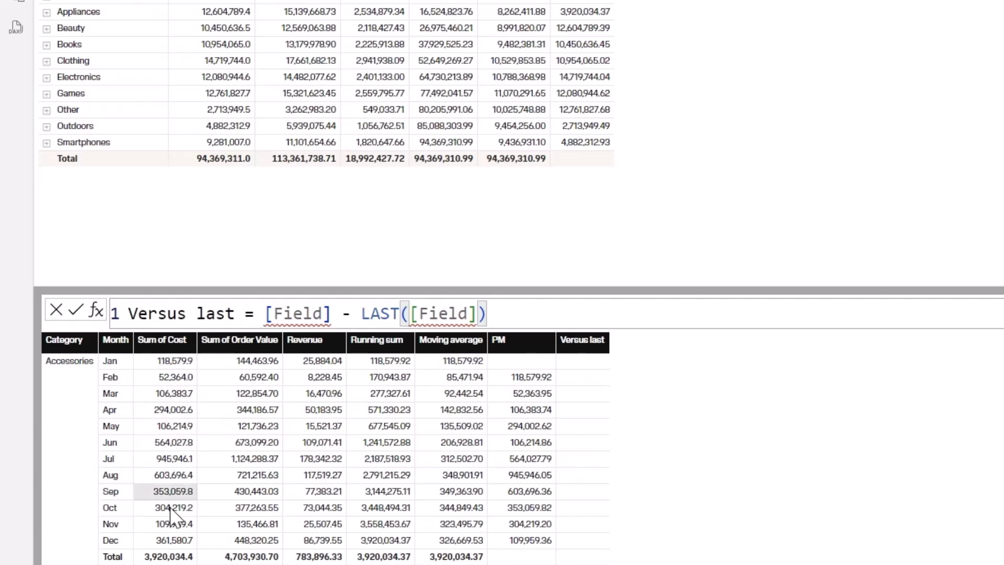
pyautogui.click(326, 313)
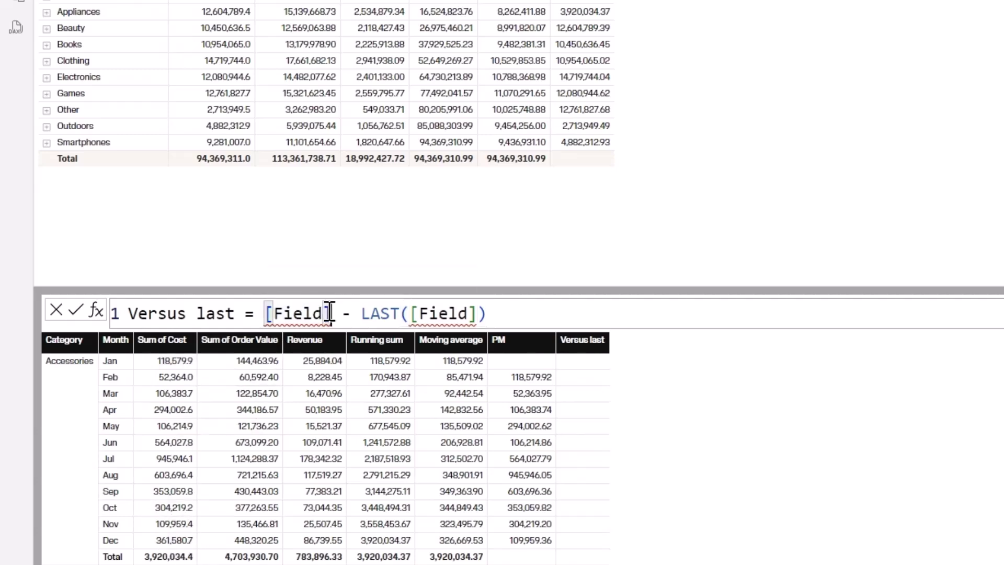
pyautogui.press('BackSpace')
pyautogui.press('BackSpace')
pyautogui.press('BackSpace')
pyautogui.press('BackSpace')
pyautogui.press('BackSpace')
pyautogui.press('BackSpace')
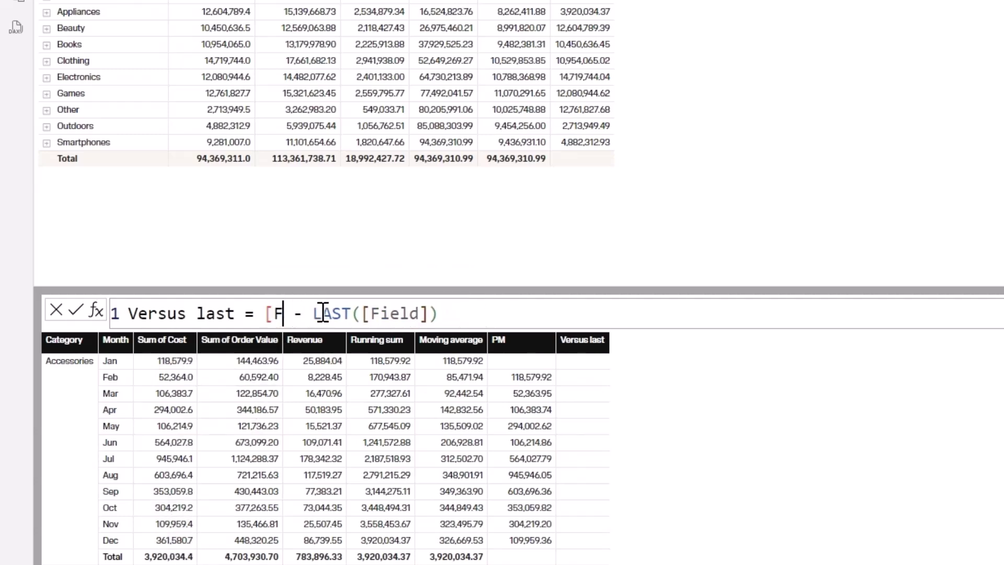
pyautogui.write('su')
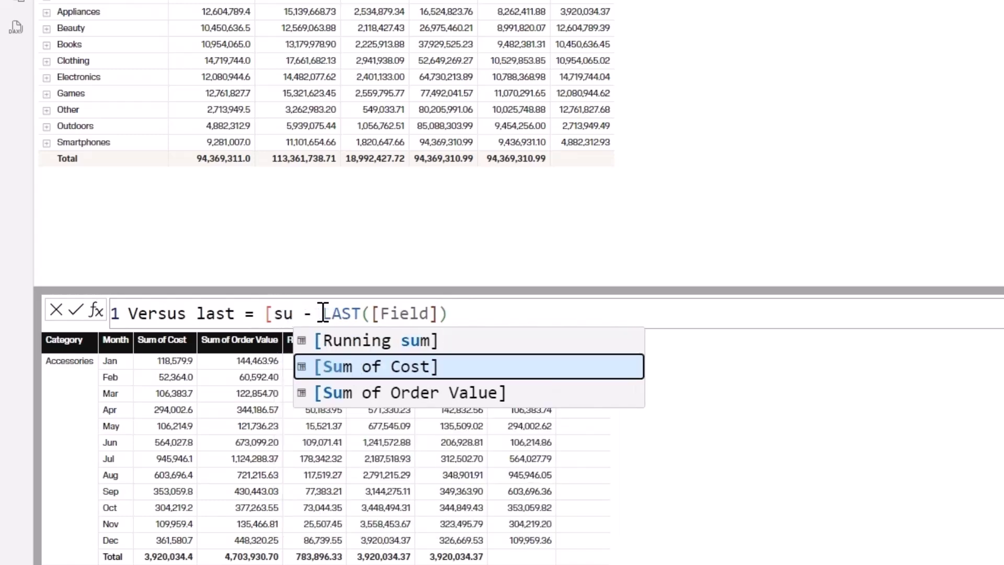
pyautogui.press('Tab')
# Step: Replace the placeholder field inside LAST with [Sum of Cost] and commit the Versus last calculation
pyautogui.click(534, 314)
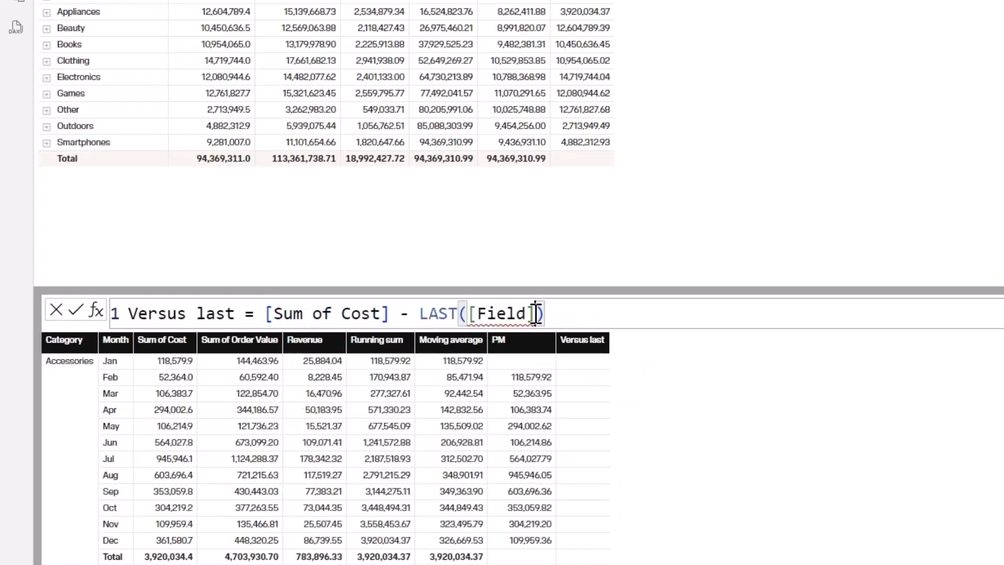
pyautogui.press('BackSpace')
pyautogui.press('BackSpace')
pyautogui.press('BackSpace')
pyautogui.press('BackSpace')
pyautogui.press('BackSpace')
pyautogui.press('BackSpace')
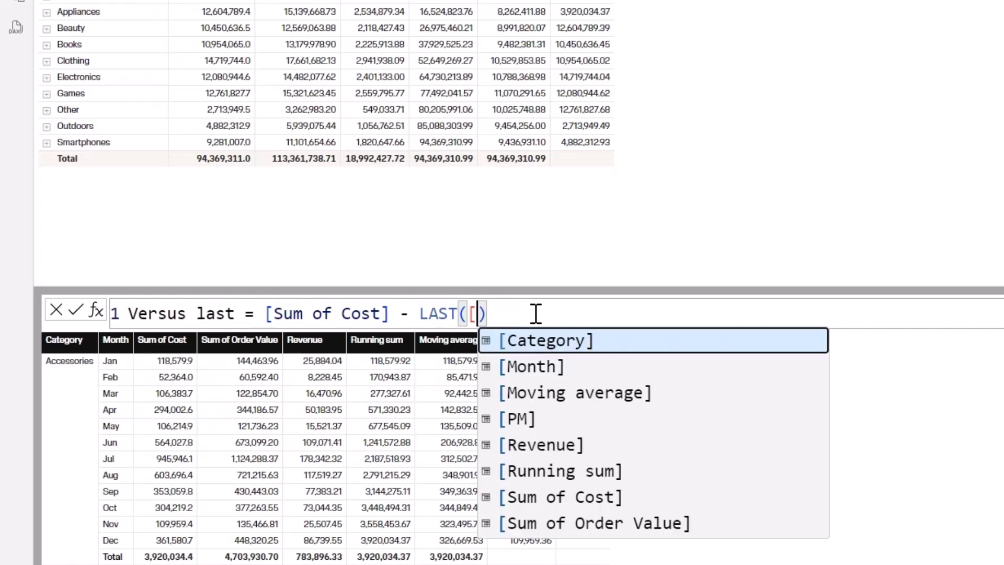
pyautogui.write('sum')
pyautogui.press('Tab')
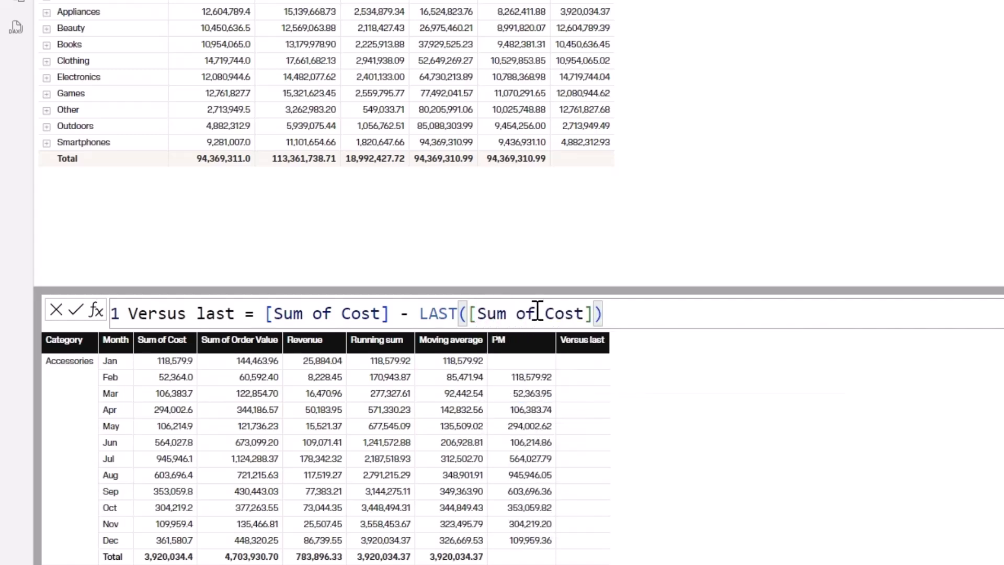
pyautogui.click(76, 310)
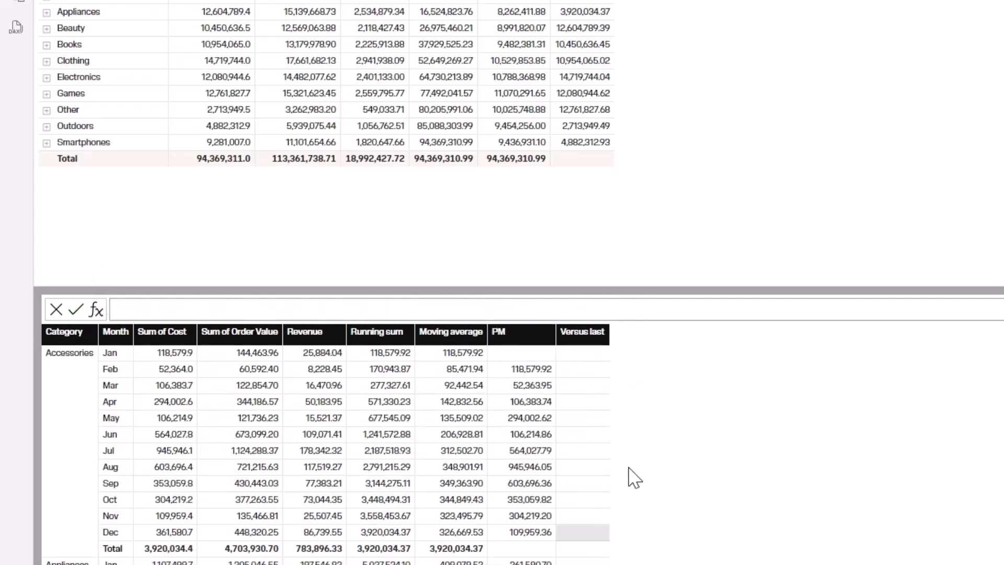
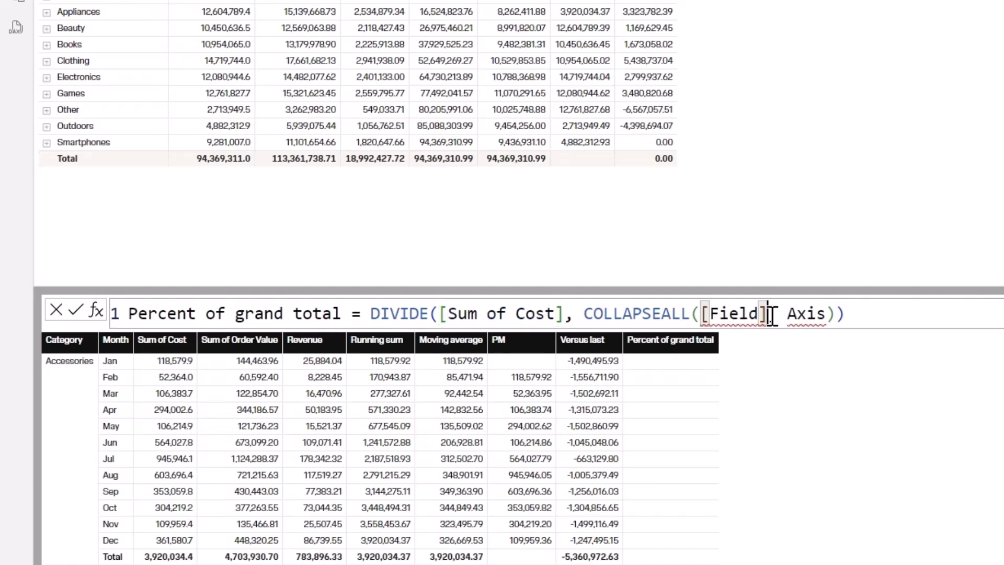
# Step: Replace the placeholder field inside COLLAPSEALL with [Sum of Cost] in the Percent of grand total formula
pyautogui.press('BackSpace')
pyautogui.press('BackSpace')
pyautogui.press('BackSpace')
pyautogui.press('BackSpace')
pyautogui.press('BackSpace')
pyautogui.press('BackSpace')
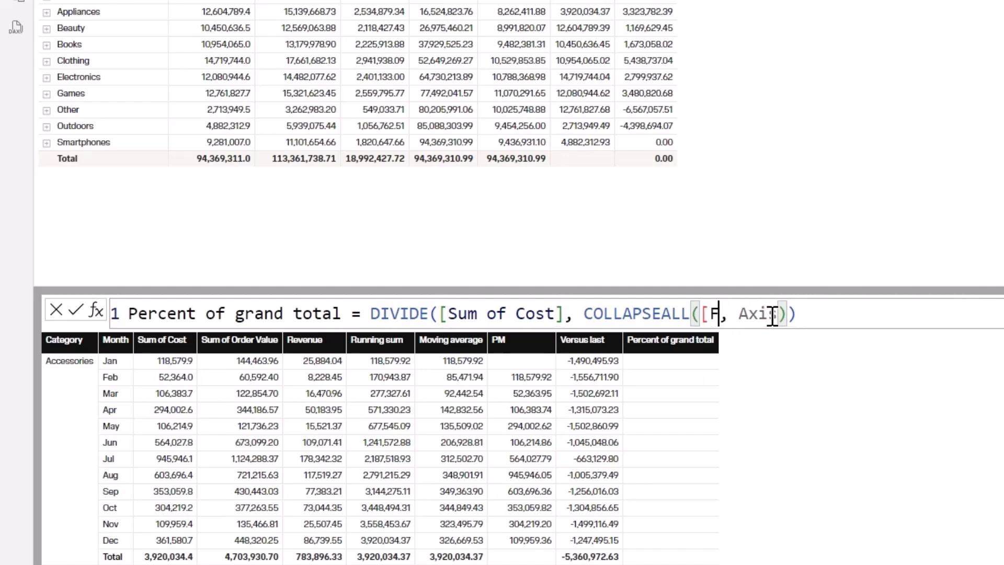
pyautogui.write('sum')
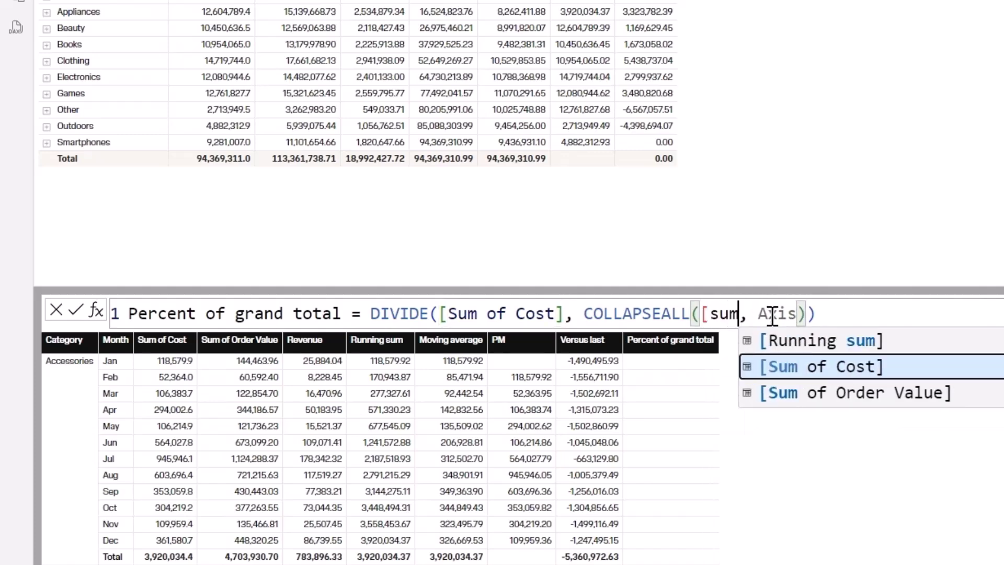
pyautogui.press('Tab')
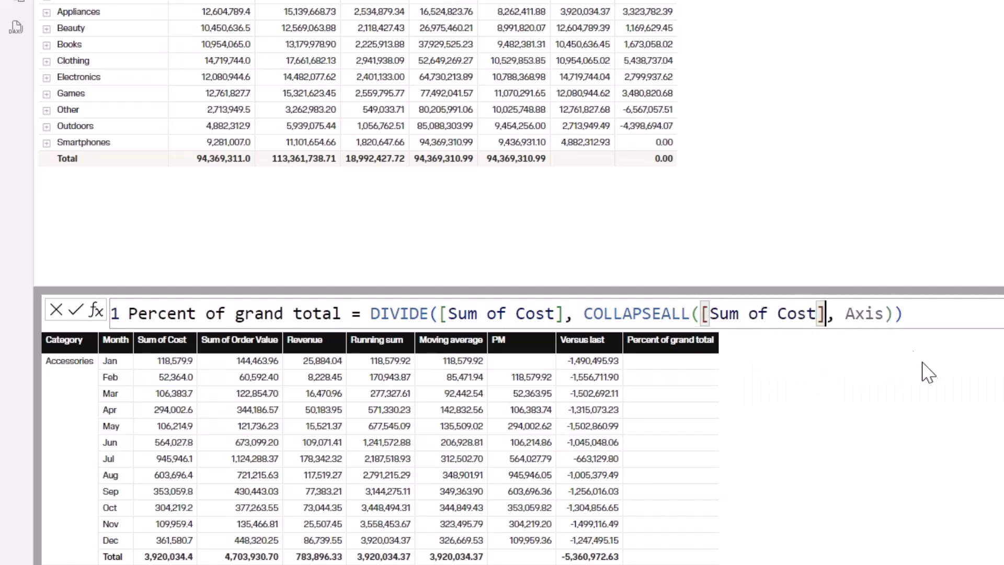
# Step: Replace the Axis placeholder in the Percent of grand total formula with ROWS and commit the calculation
pyautogui.doubleClick(885, 309)
pyautogui.press('BackSpace')
pyautogui.press('BackSpace')
pyautogui.press('BackSpace')
pyautogui.press('BackSpace')
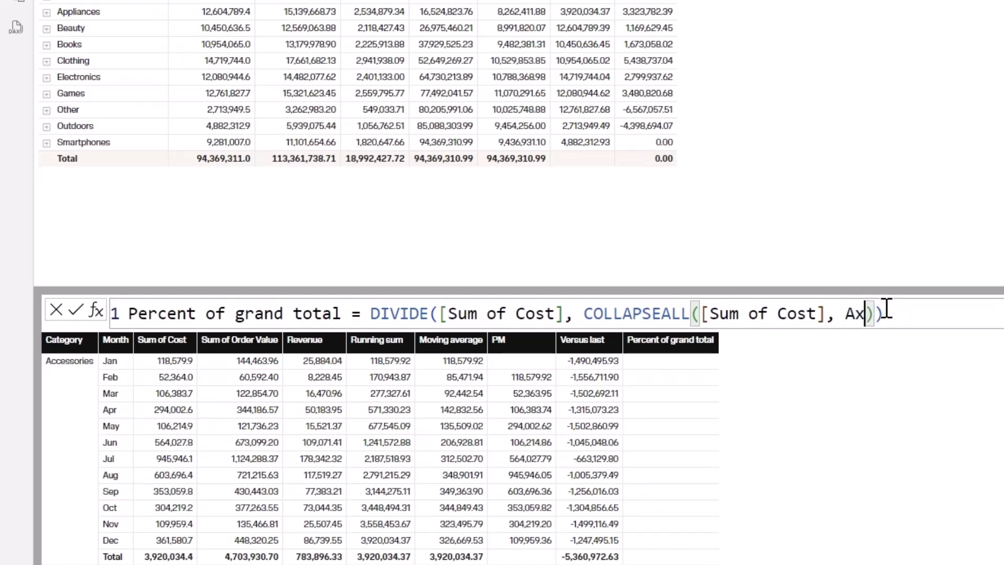
pyautogui.write('ro')
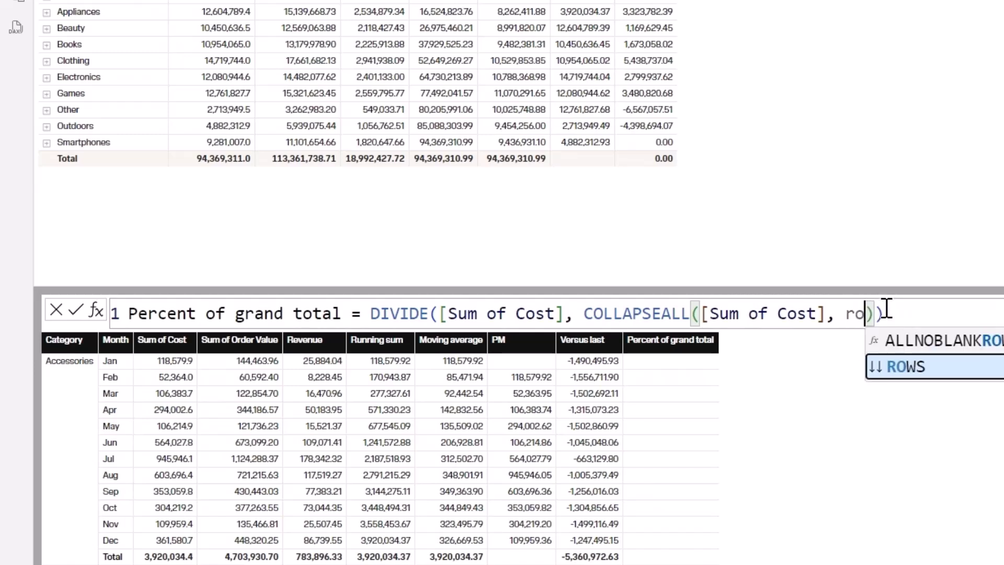
pyautogui.click(906, 369)
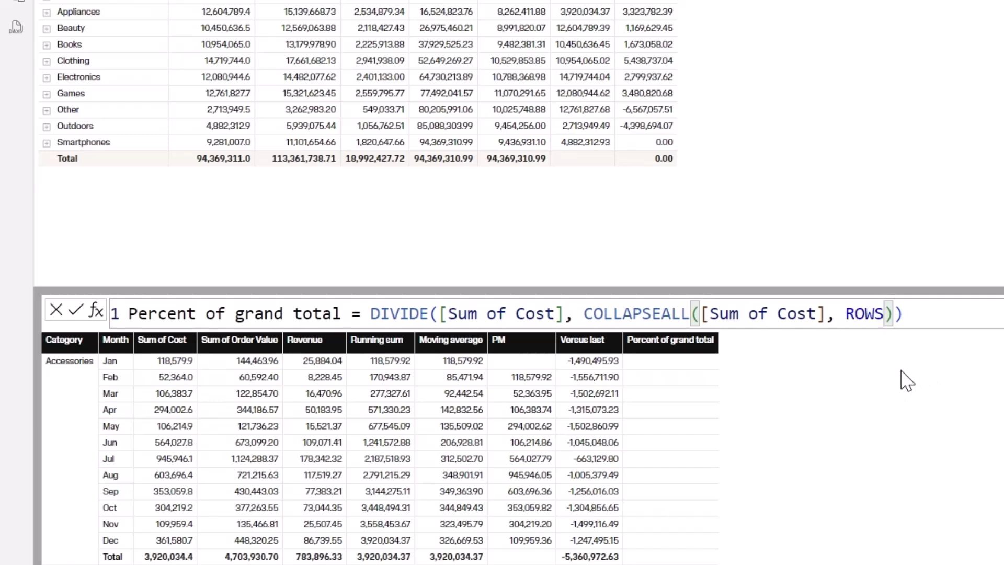
pyautogui.click(942, 316)
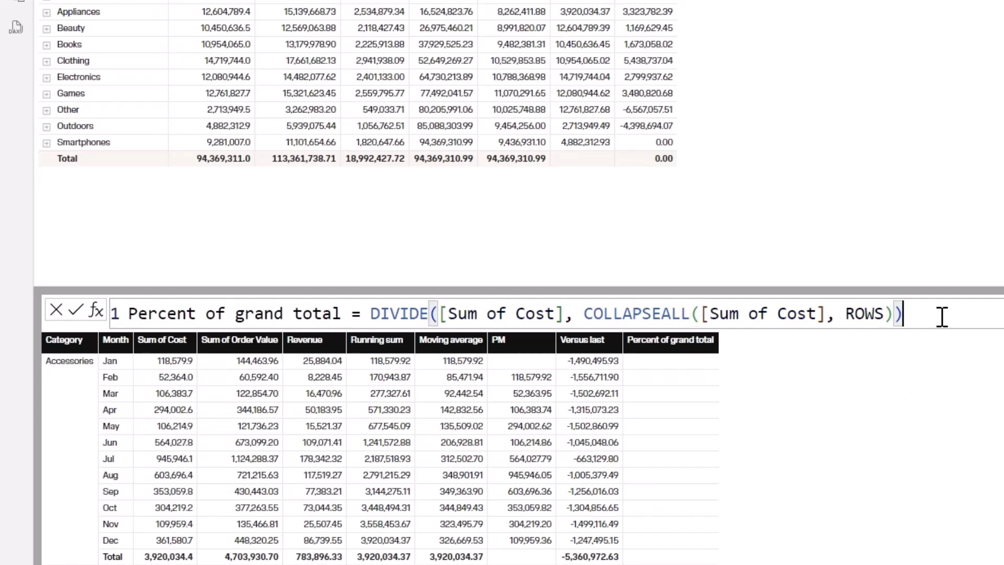
pyautogui.press('Return')
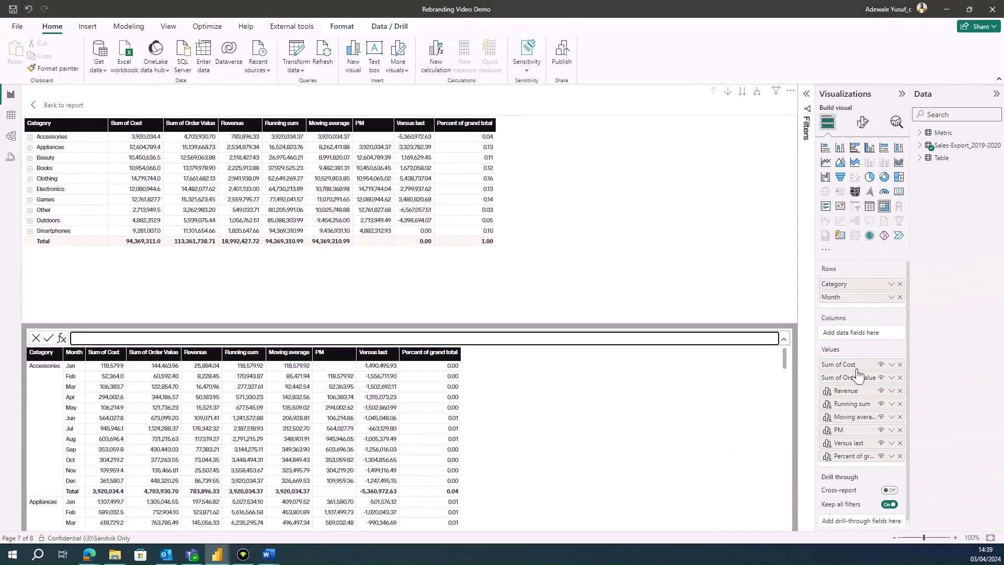
# Step: Review the formulas of the matrix's visual calculations one by one, from Percent of grand total up to Revenue
pyautogui.click(853, 456)
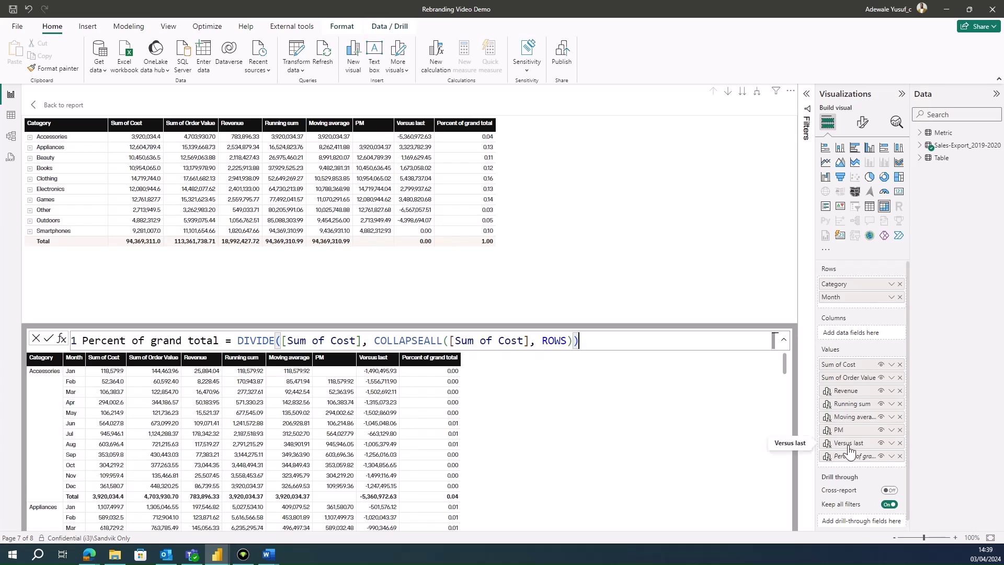
pyautogui.click(848, 444)
pyautogui.click(841, 431)
pyautogui.click(846, 419)
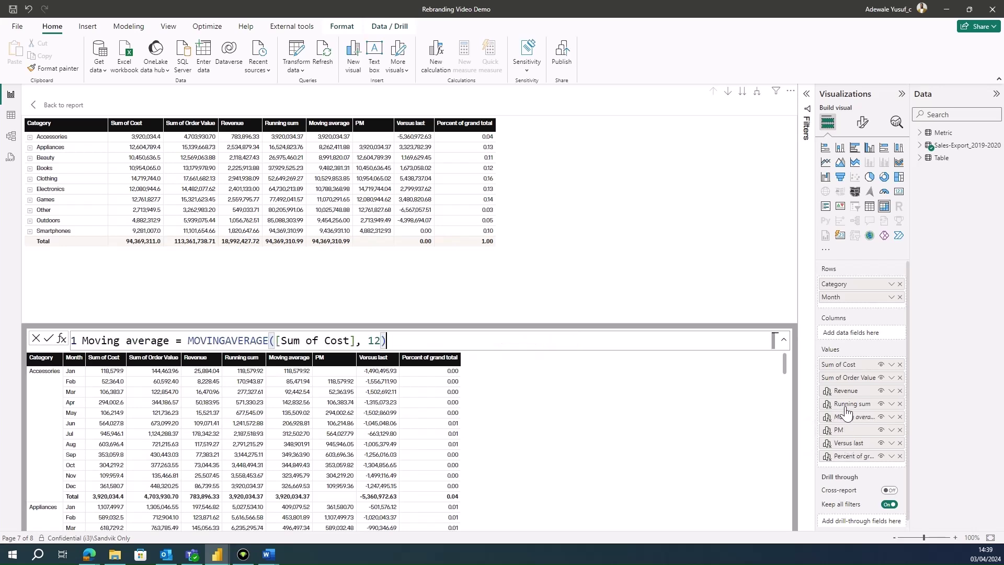
pyautogui.click(843, 405)
pyautogui.click(844, 392)
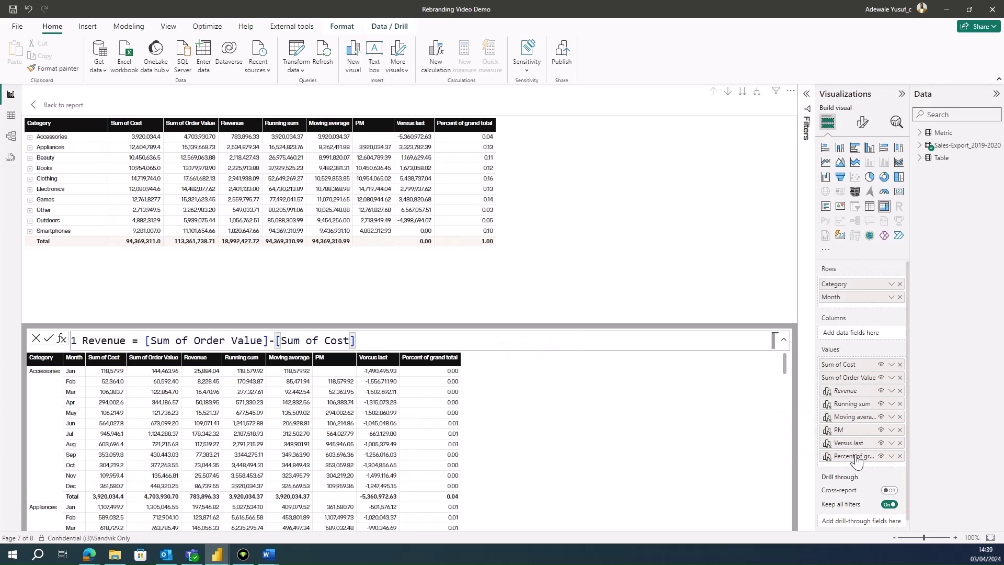
# Step: Wrap the Percent of grand total formula in FORMAT with the format string "0.0%" and commit the change
pyautogui.click(856, 457)
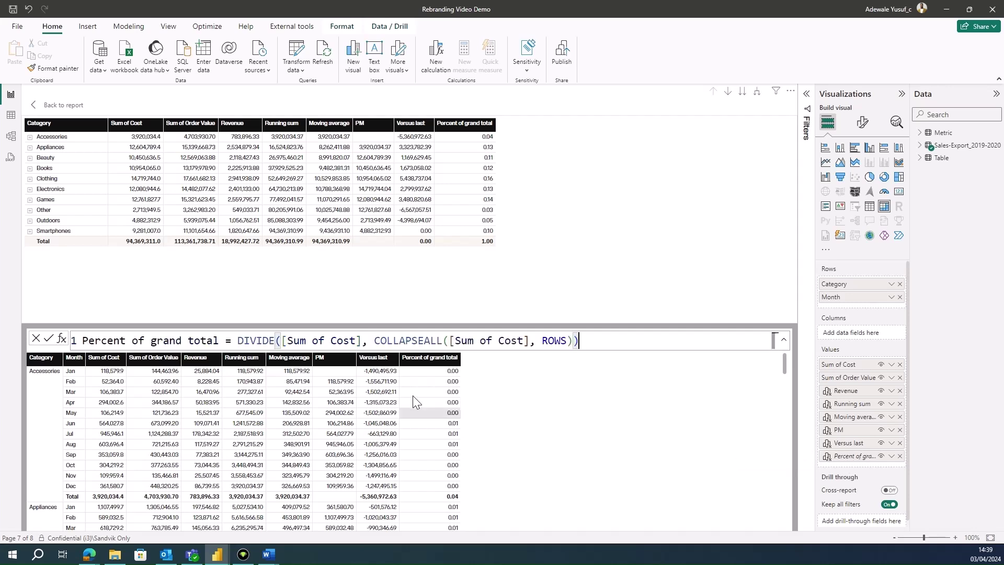
pyautogui.doubleClick(236, 344)
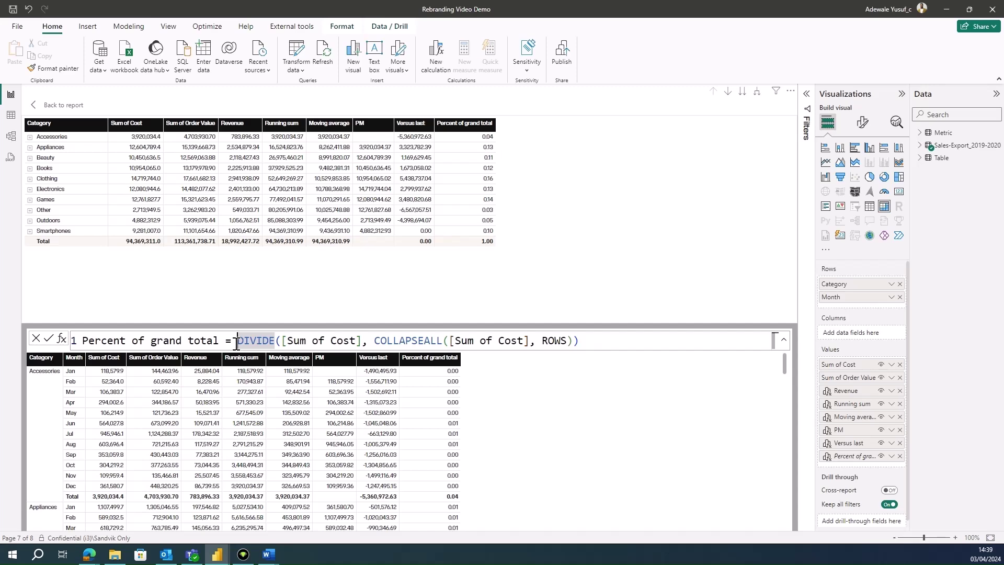
pyautogui.write('Form')
pyautogui.press('Tab')
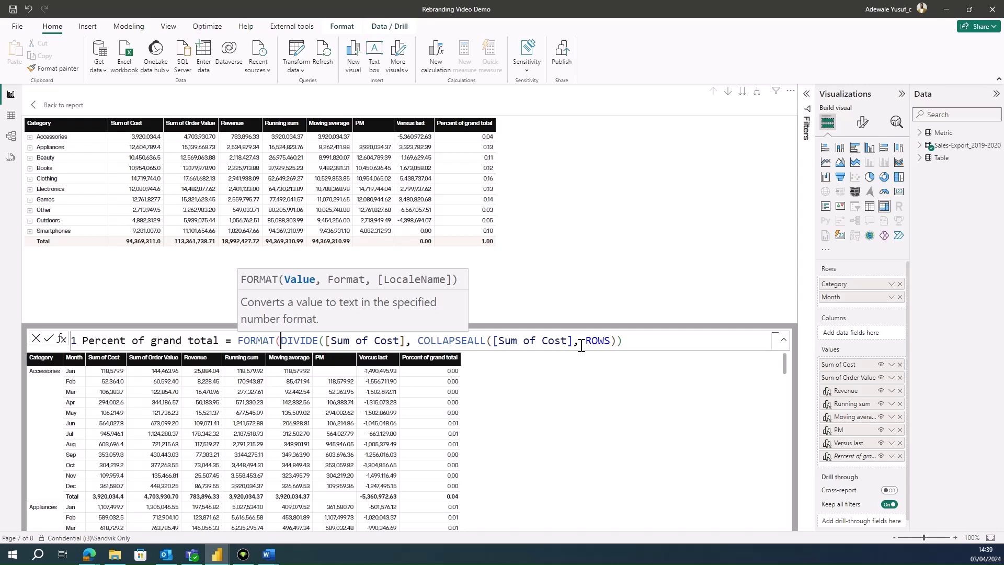
pyautogui.click(630, 338)
pyautogui.write(',')
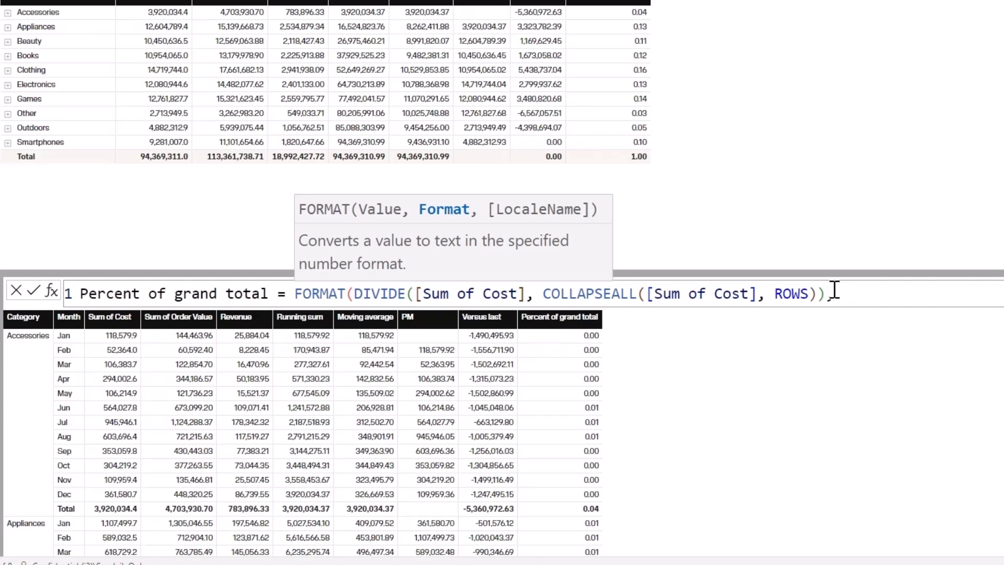
pyautogui.write('"0.0')
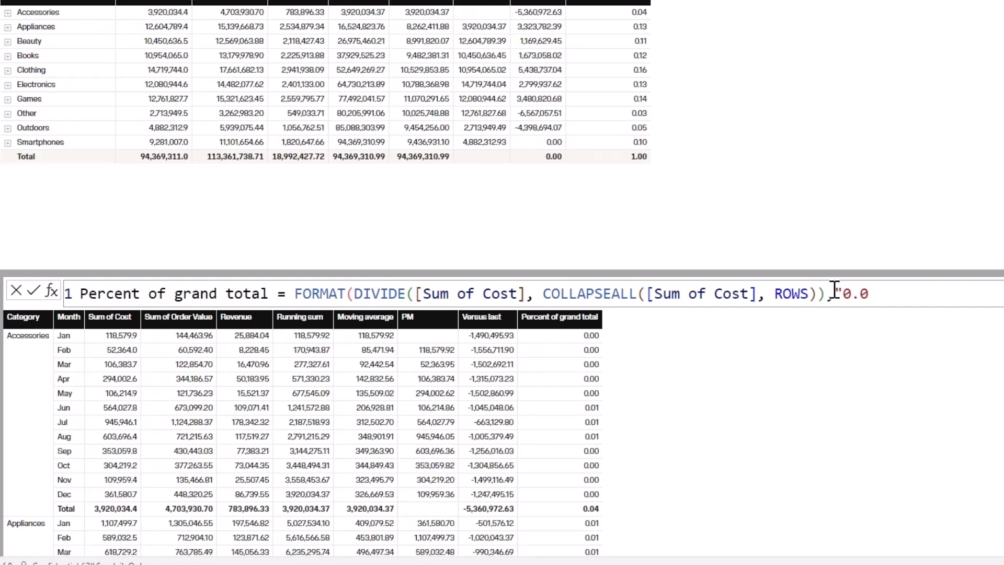
pyautogui.write('%")')
pyautogui.press('Return')
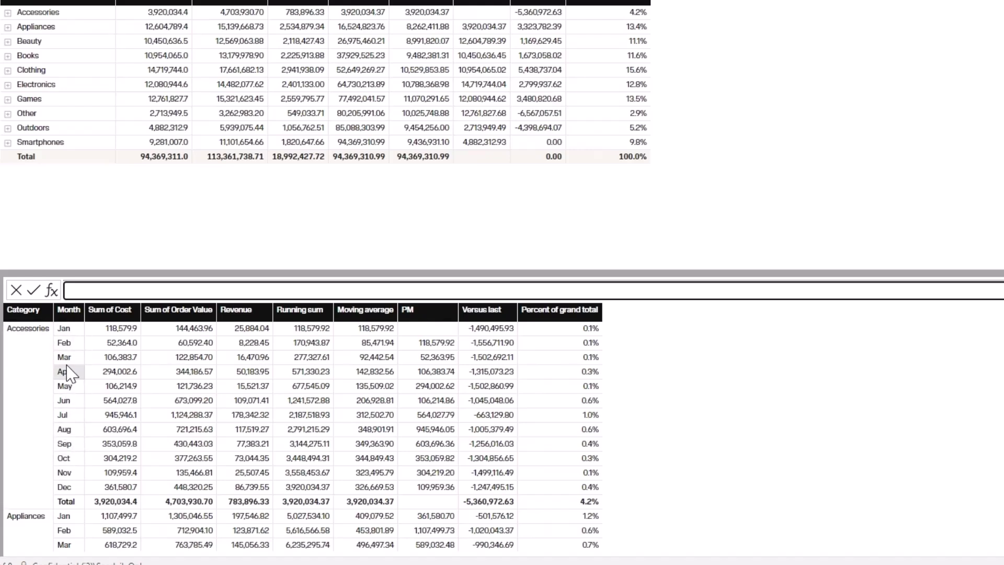
pyautogui.click(63, 309)
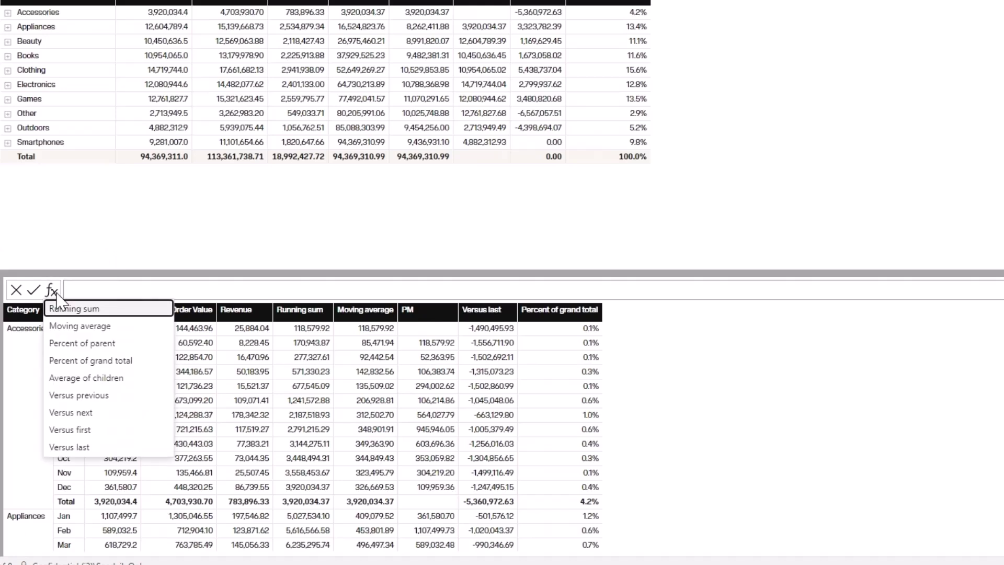
pyautogui.click(97, 346)
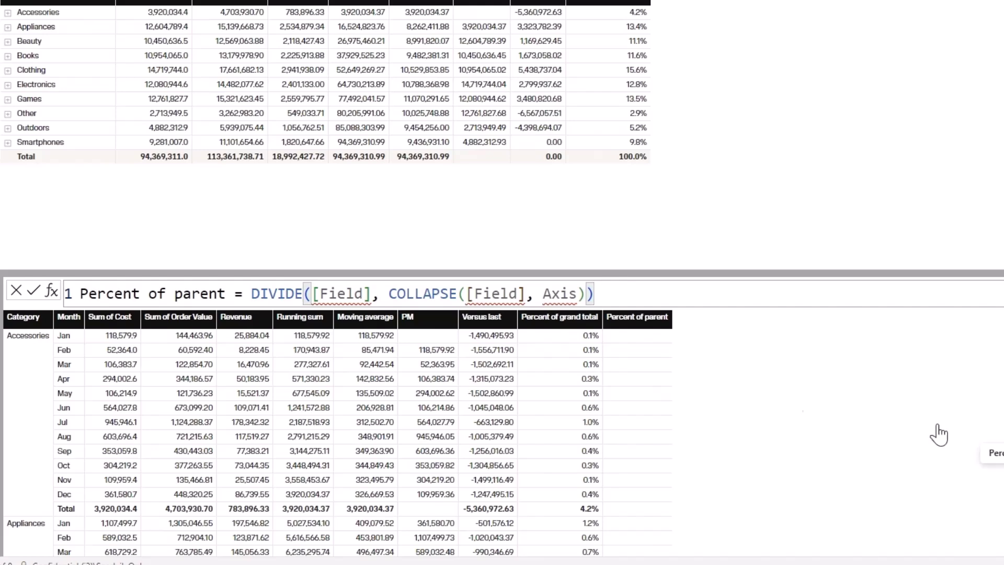
pyautogui.hotkey('ctrl', 'z')
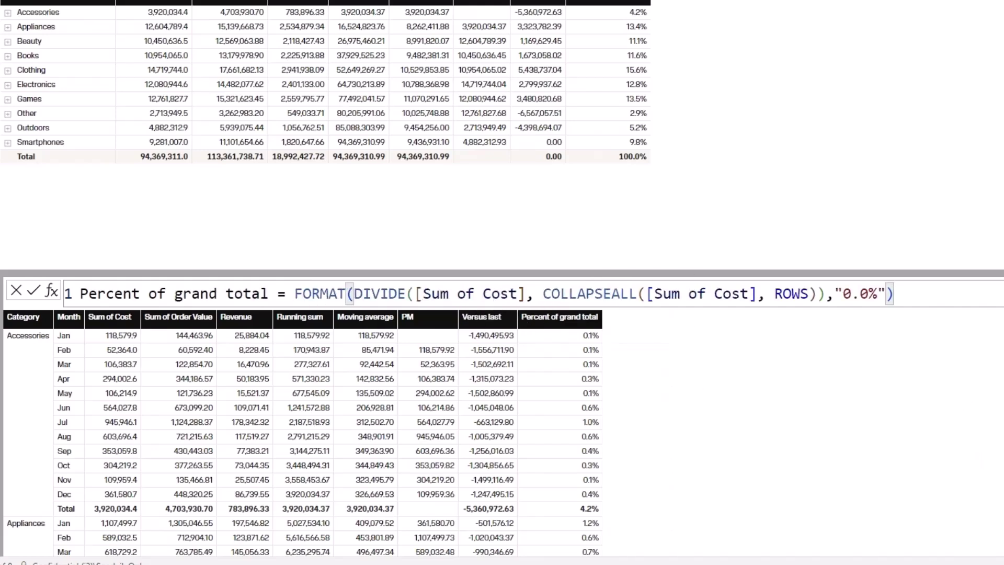
# Step: Clear the Percent of grand total formula and insert the Percent of parent expression template in its place
pyautogui.click(563, 292)
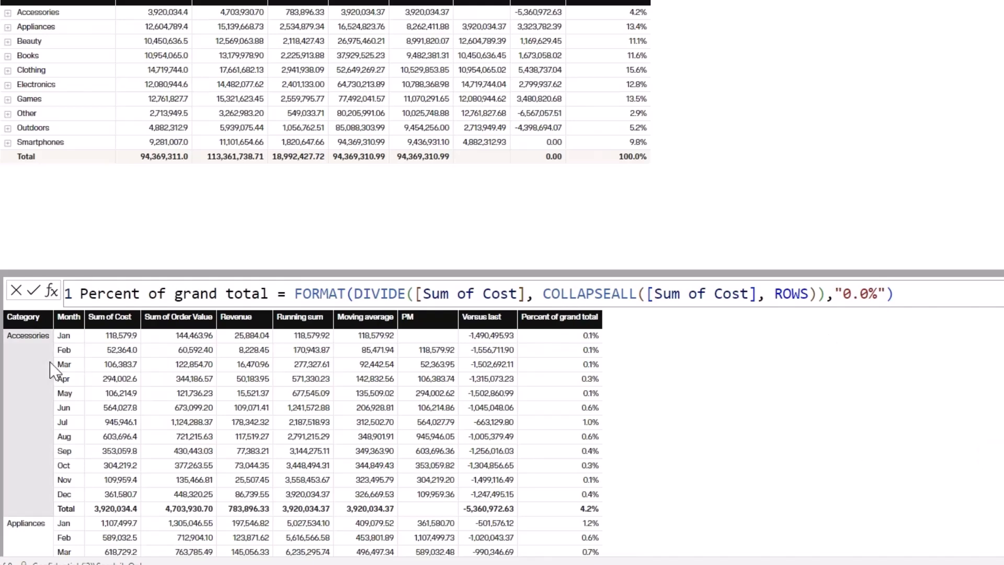
pyautogui.click(50, 291)
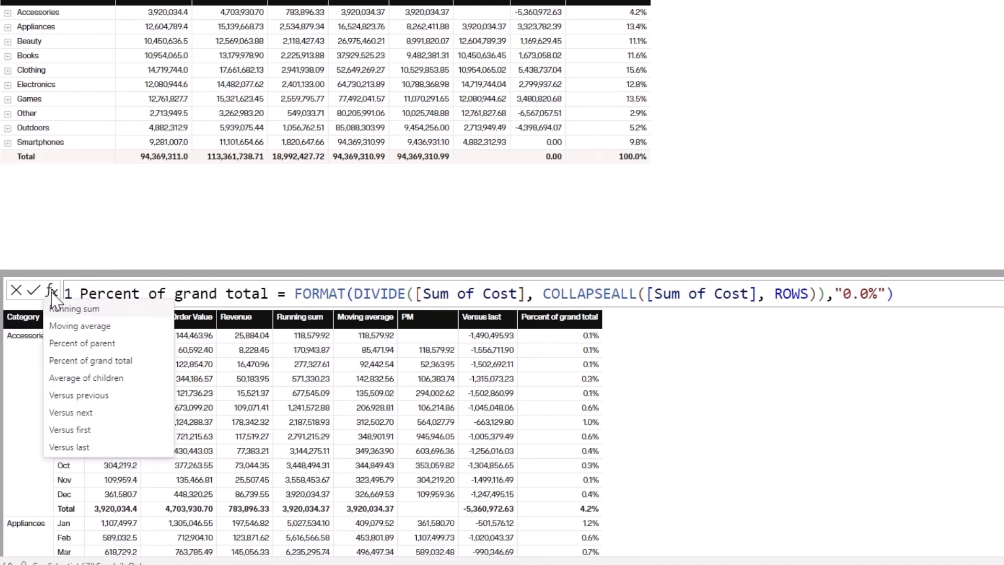
pyautogui.click(117, 345)
pyautogui.hotkey('ctrl', 'a')
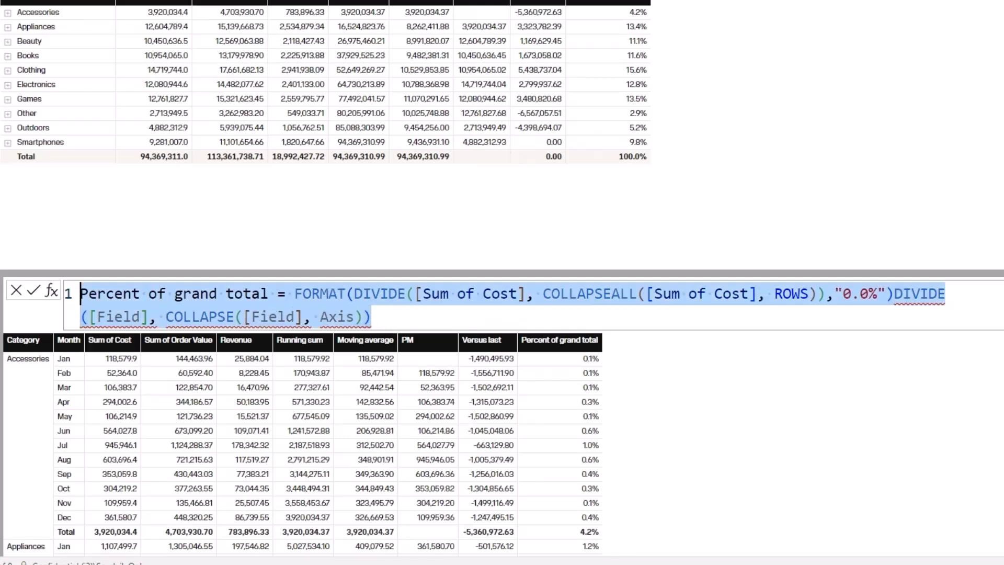
pyautogui.press('BackSpace')
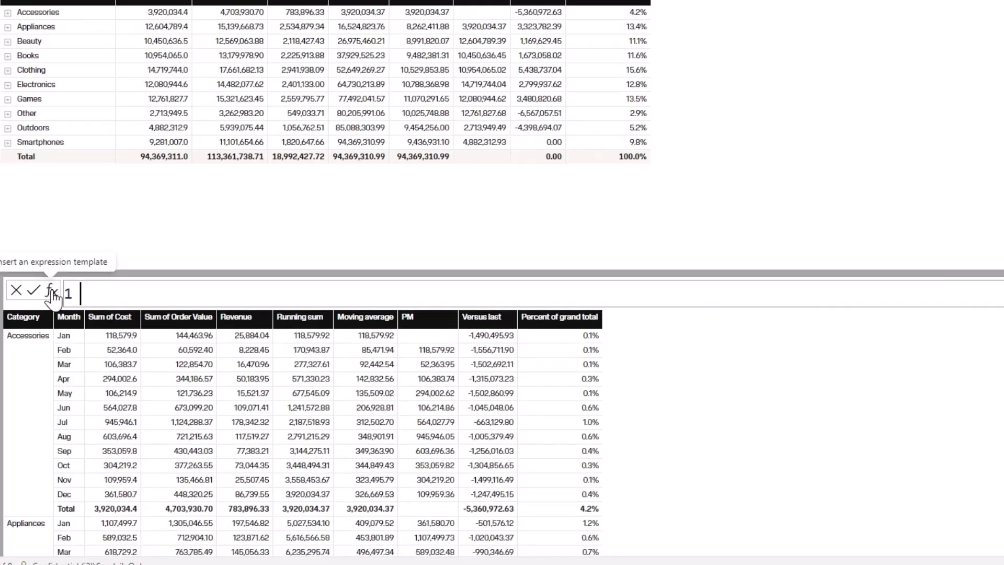
pyautogui.click(50, 291)
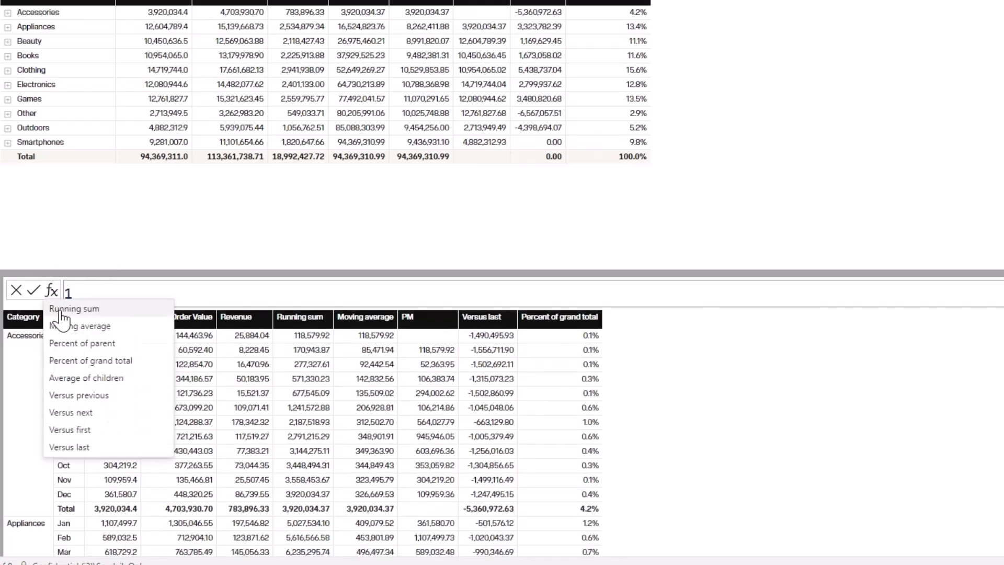
pyautogui.click(113, 344)
# Step: Replace the first placeholder field in the Percent of parent formula's DIVIDE with [Sum of Cost]
pyautogui.click(371, 295)
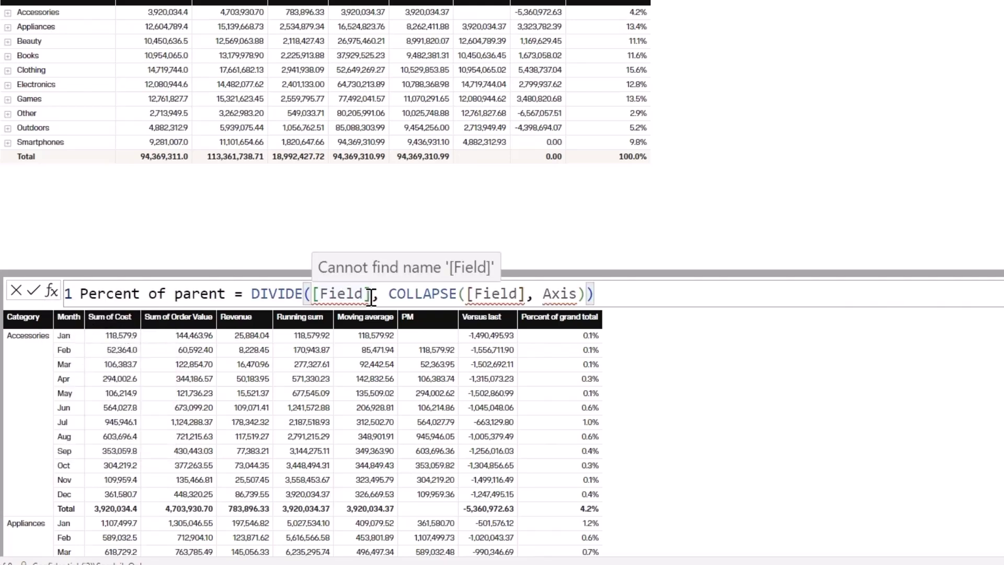
pyautogui.press('BackSpace')
pyautogui.press('BackSpace')
pyautogui.press('BackSpace')
pyautogui.press('BackSpace')
pyautogui.press('BackSpace')
pyautogui.press('BackSpace')
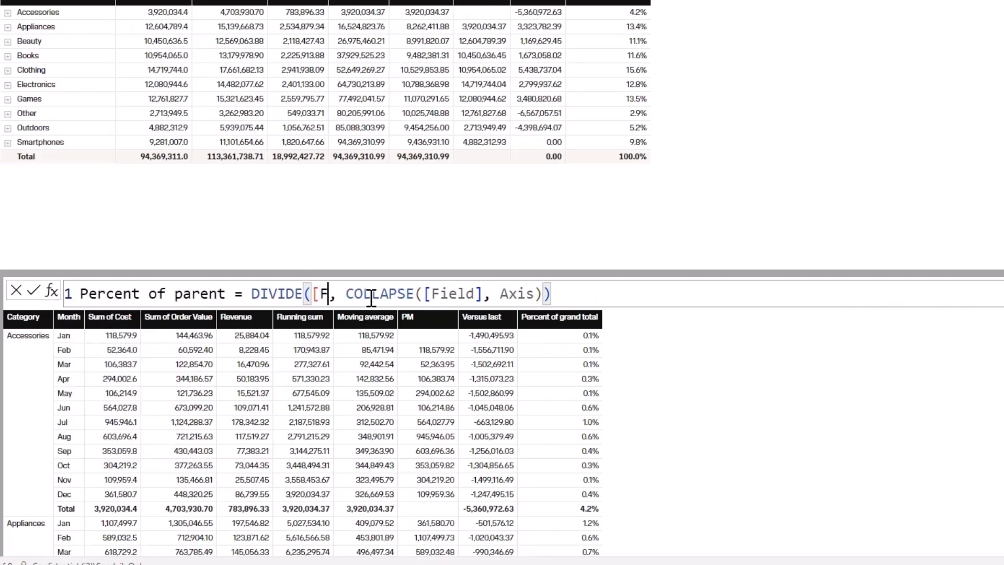
pyautogui.write('su')
pyautogui.press('Tab')
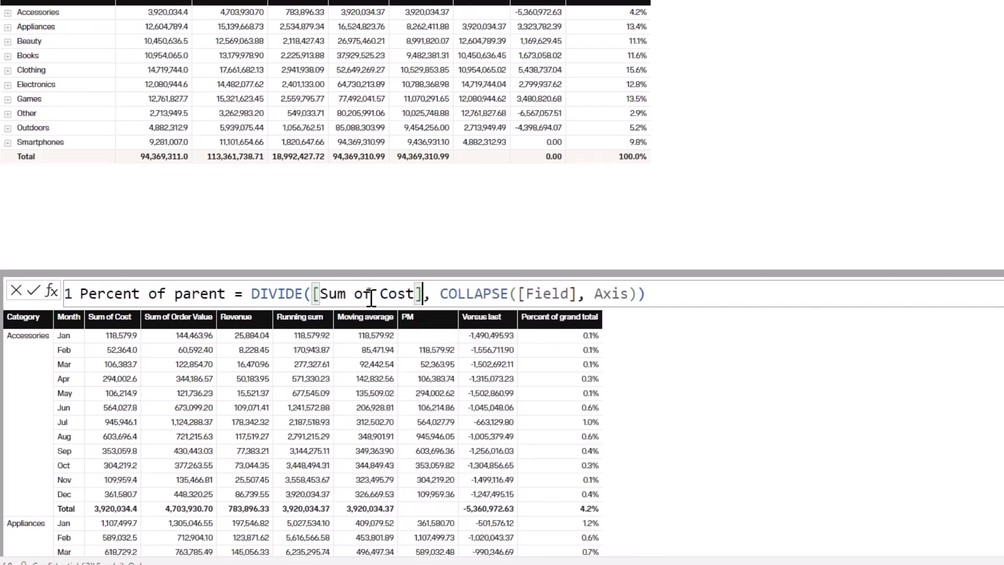
# Step: Replace the placeholder field inside COLLAPSE with [Sum of Cost] in the Percent of parent formula
pyautogui.click(580, 295)
pyautogui.press('BackSpace')
pyautogui.press('BackSpace')
pyautogui.press('BackSpace')
pyautogui.press('BackSpace')
pyautogui.press('BackSpace')
pyautogui.press('BackSpace')
pyautogui.write('su')
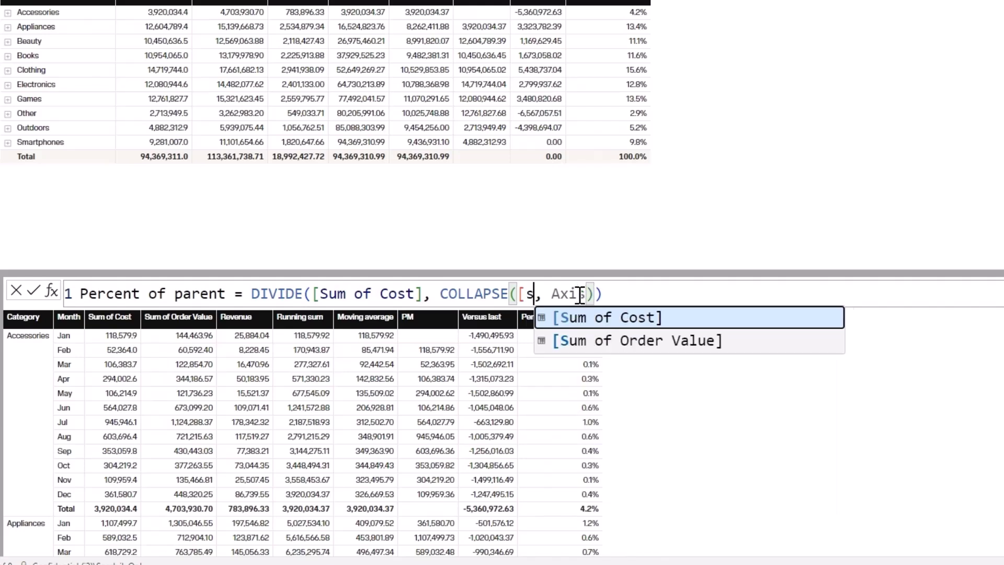
pyautogui.press('Tab')
# Step: Replace the Axis placeholder in the Percent of parent formula with ROWS and commit the calculation
pyautogui.doubleClick(684, 295)
pyautogui.press('BackSpace')
pyautogui.press('BackSpace')
pyautogui.press('BackSpace')
pyautogui.press('BackSpace')
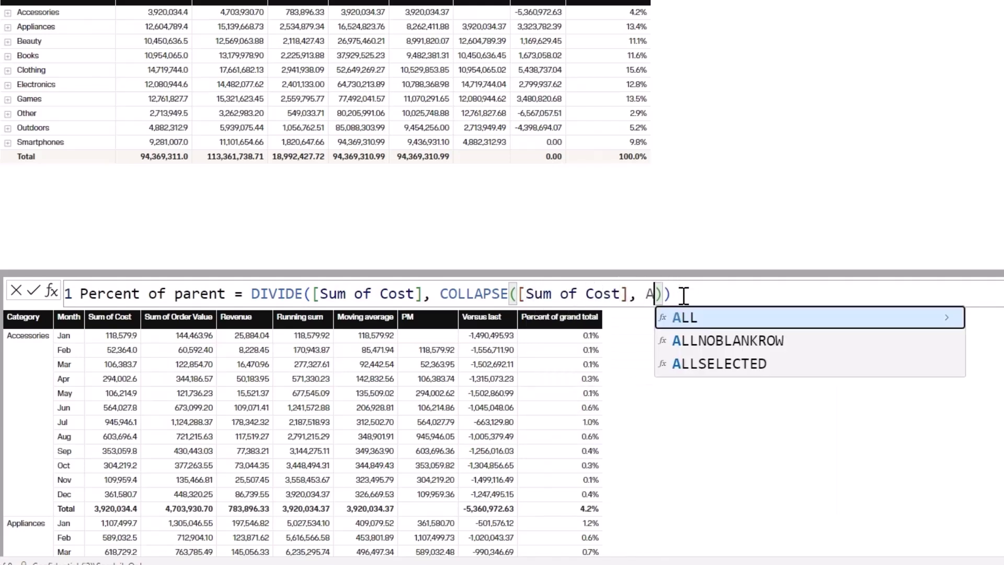
pyautogui.write('ro')
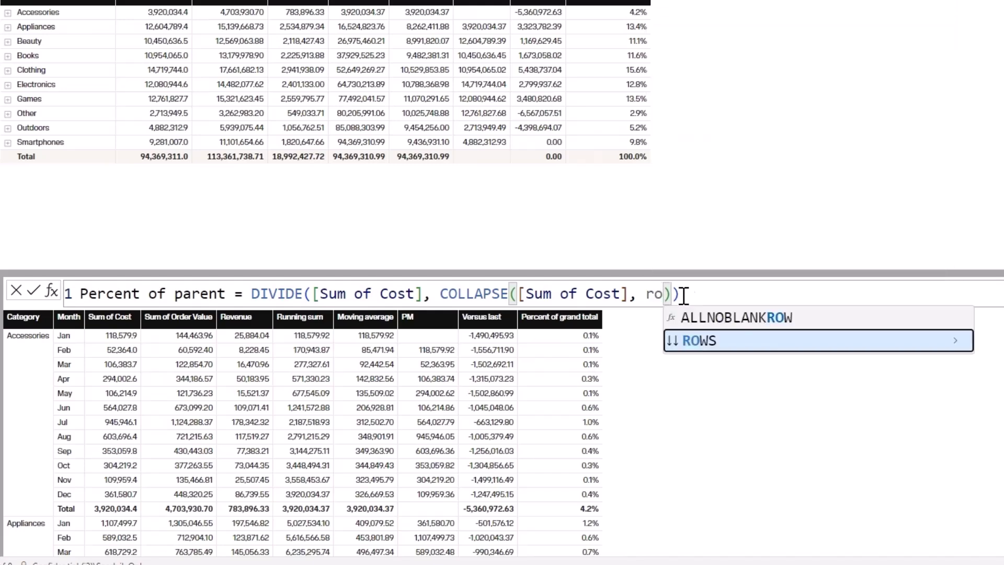
pyautogui.press('Tab')
pyautogui.click(708, 293)
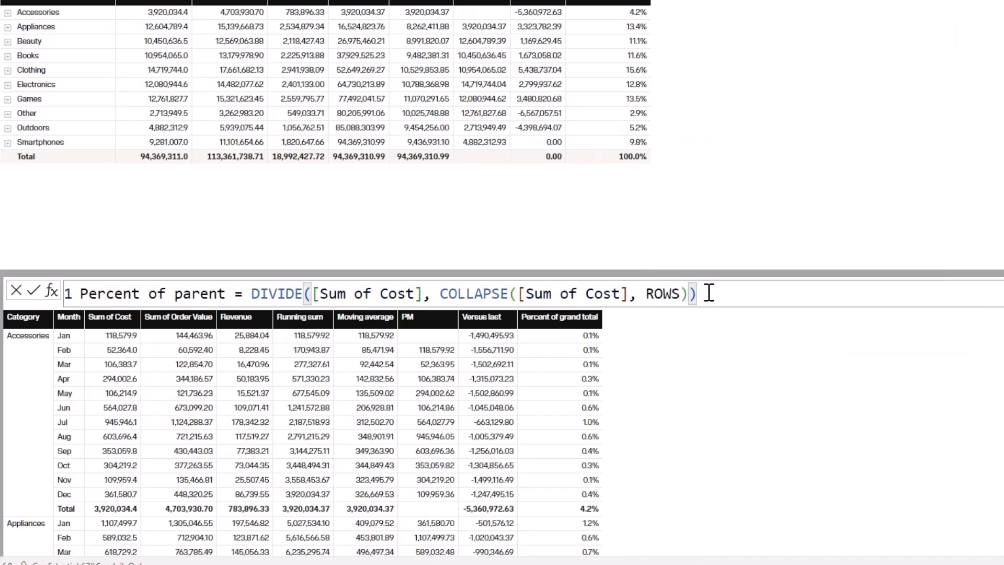
pyautogui.press('Return')
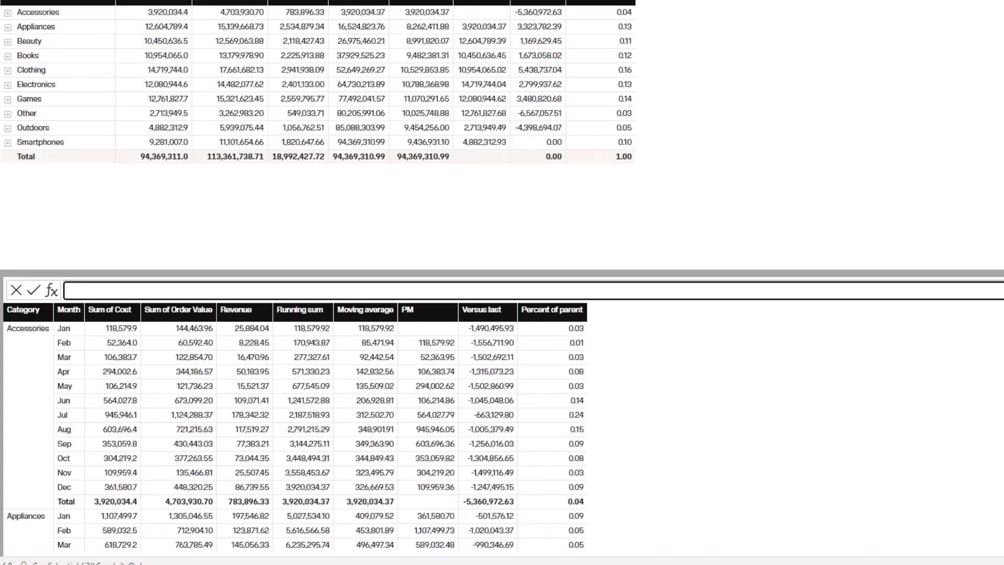
# Step: Reopen the Percent of parent formula and move its DIVIDE expression three lines down, leaving empty lines above it
pyautogui.write('Percent of parent = DIVIDE([Sum of Cost], COLLAPSE([Sum of Cost], ROWS))')
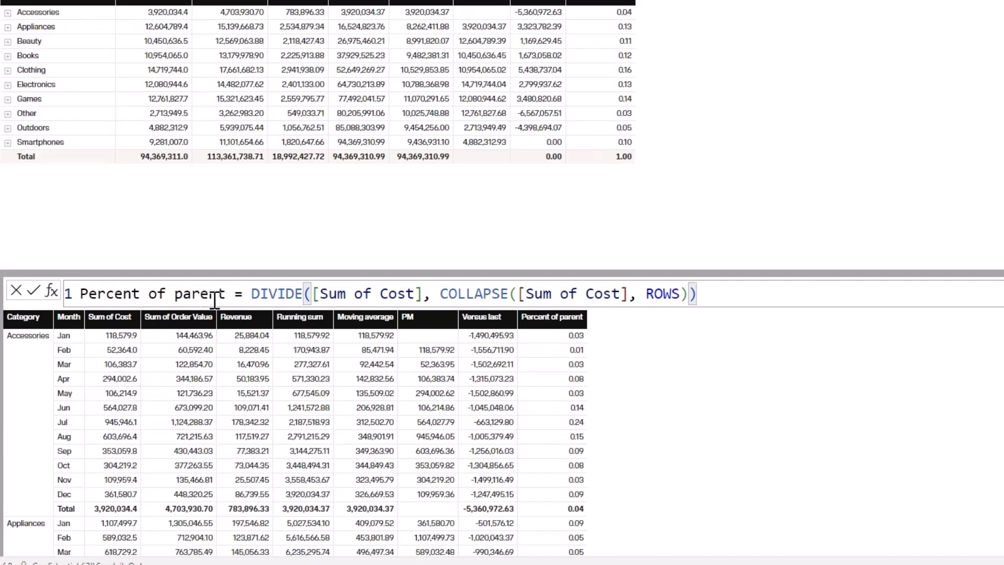
pyautogui.click(253, 294)
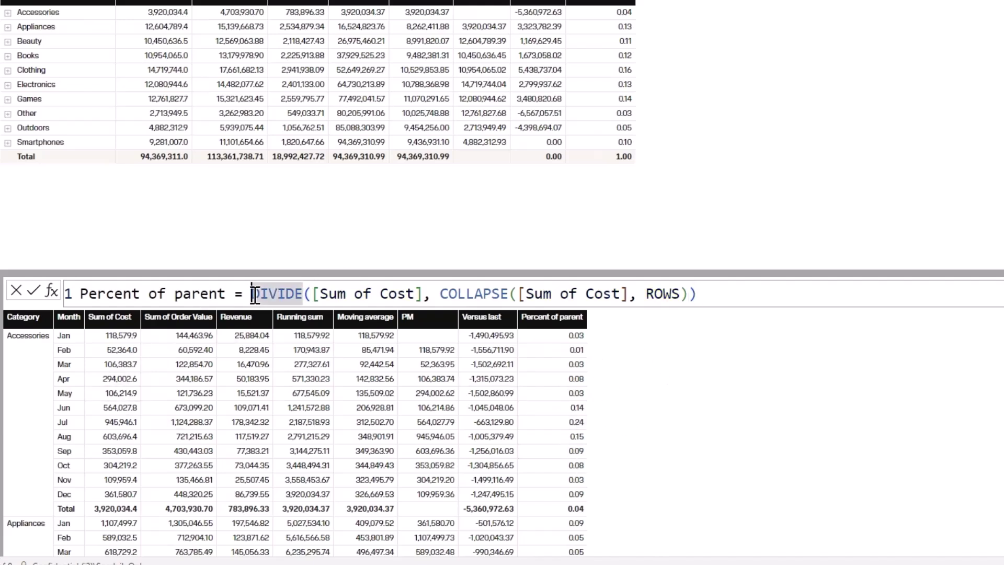
pyautogui.hotkey('shift', 'Return')
pyautogui.hotkey('shift', 'Return')
pyautogui.hotkey('shift', 'Return')
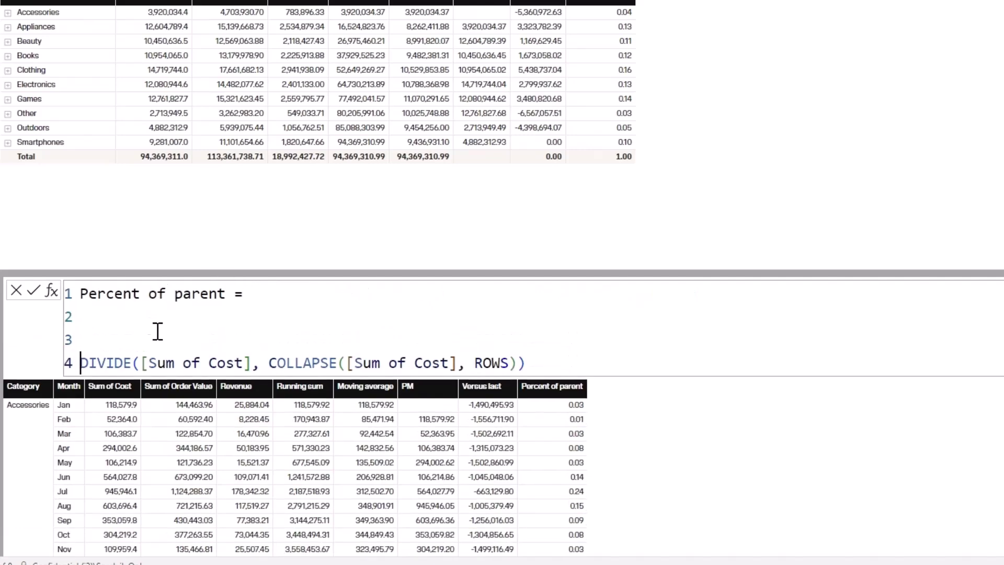
pyautogui.click(131, 316)
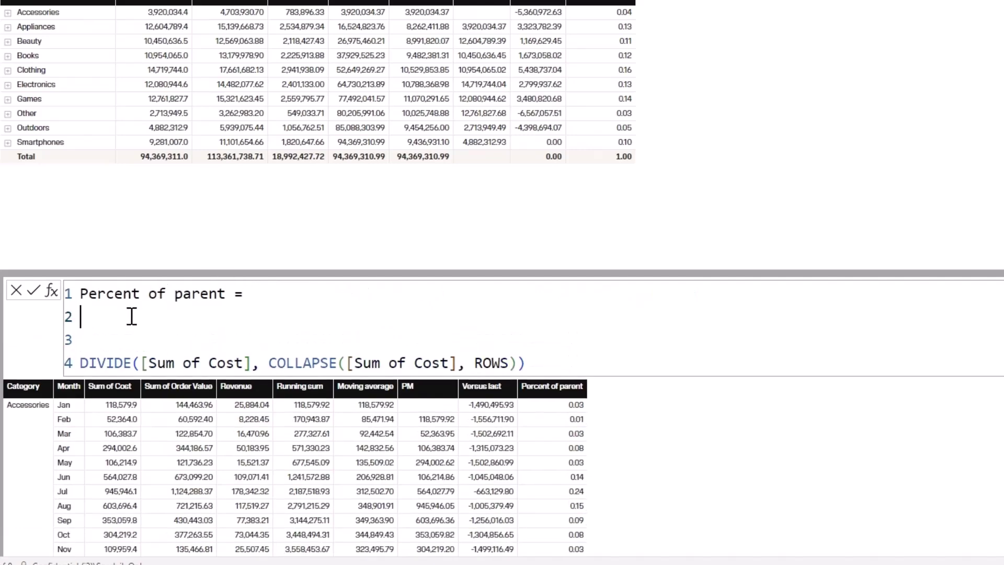
# Step: Add IF(ISINSCOPE([Month]), on the second line of the Percent of parent formula
pyautogui.write('if')
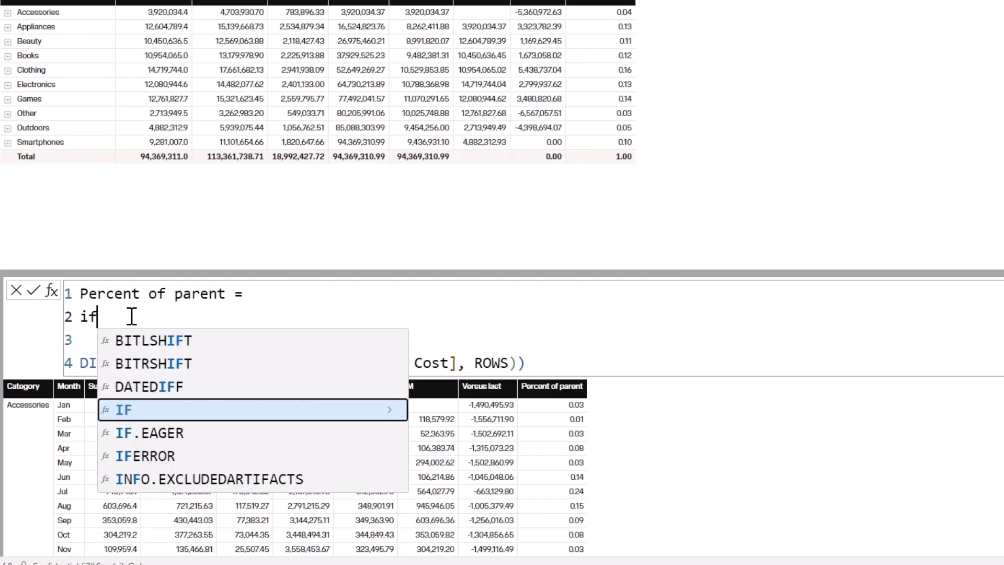
pyautogui.press('Tab')
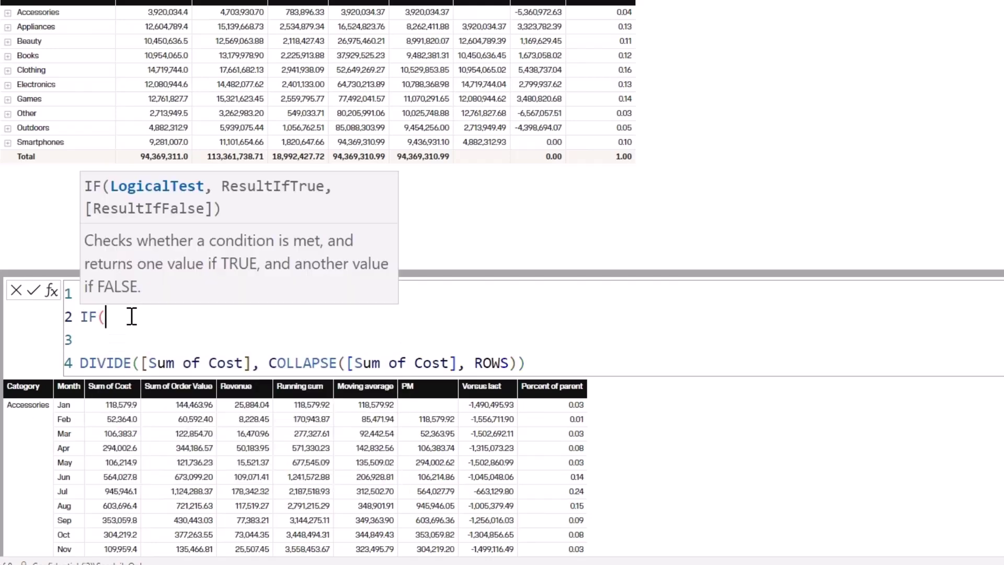
pyautogui.write('is')
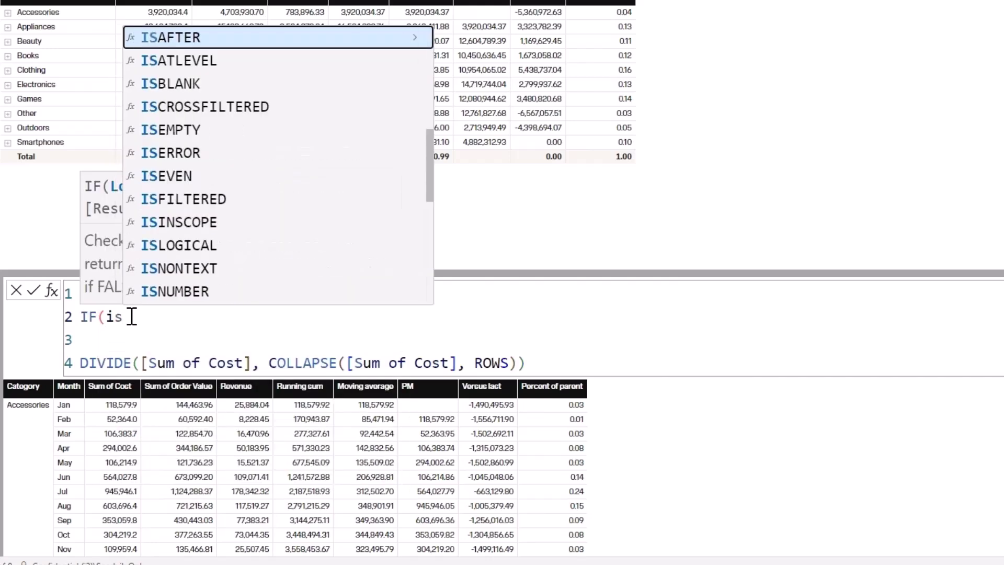
pyautogui.write('in')
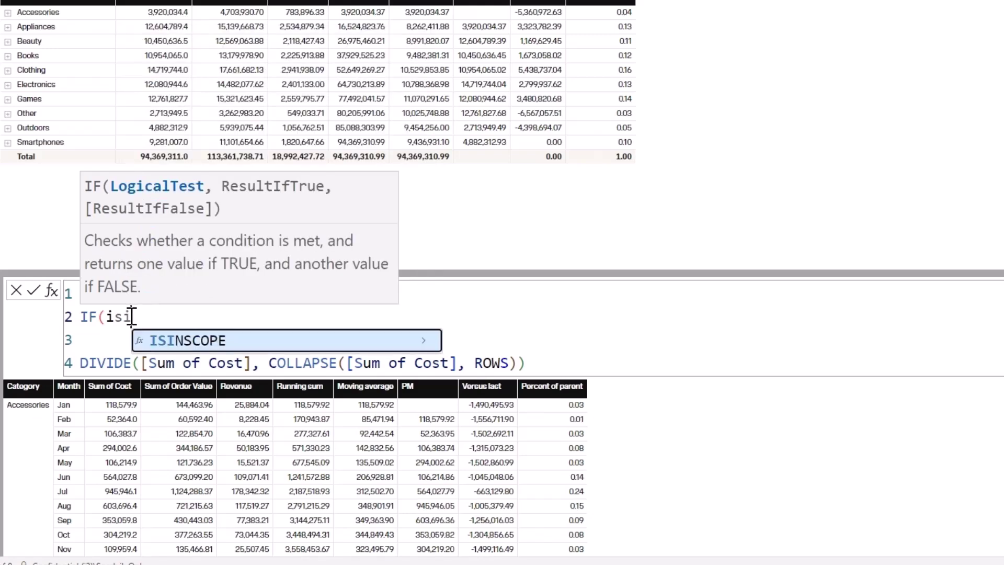
pyautogui.click(213, 343)
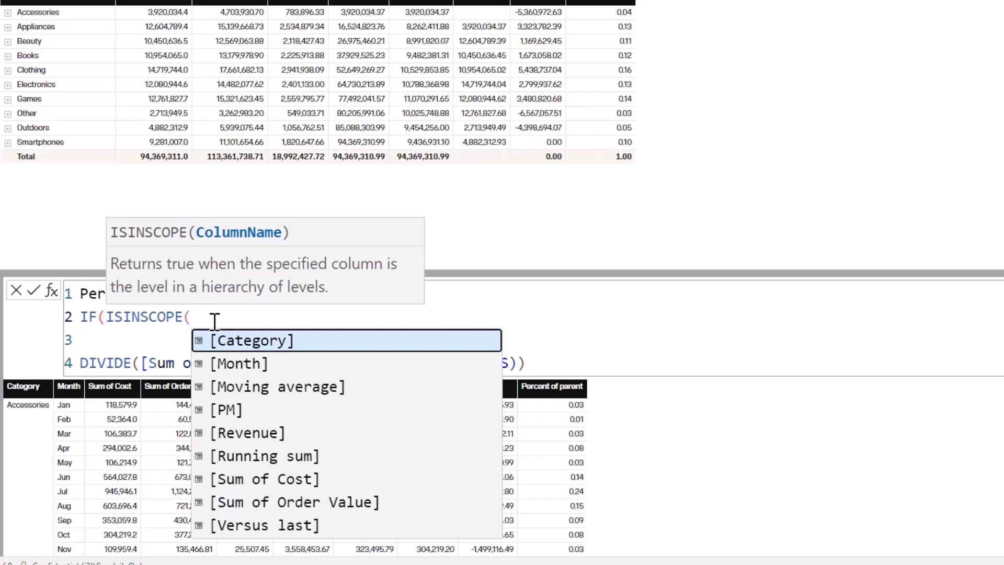
pyautogui.click(228, 363)
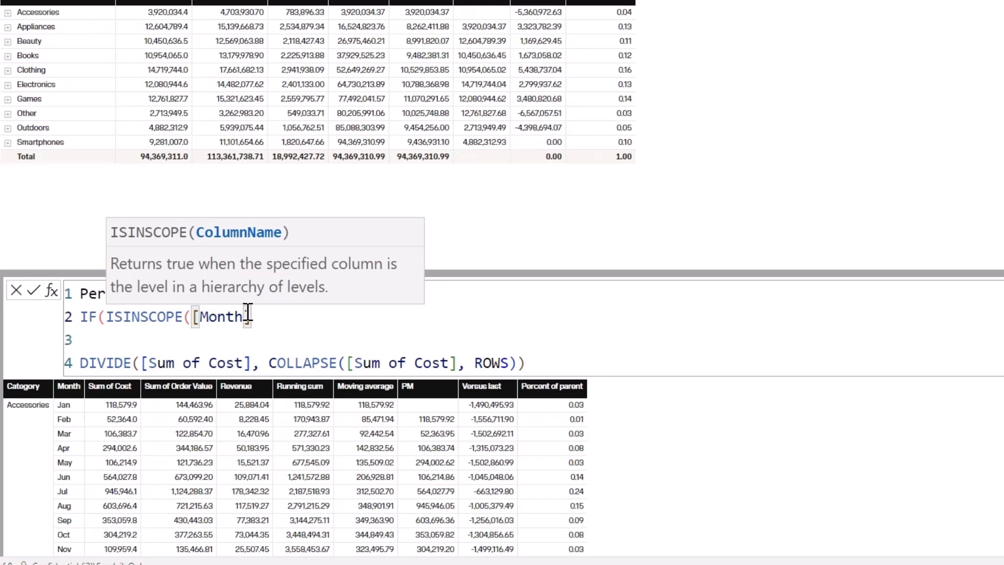
pyautogui.write('),')
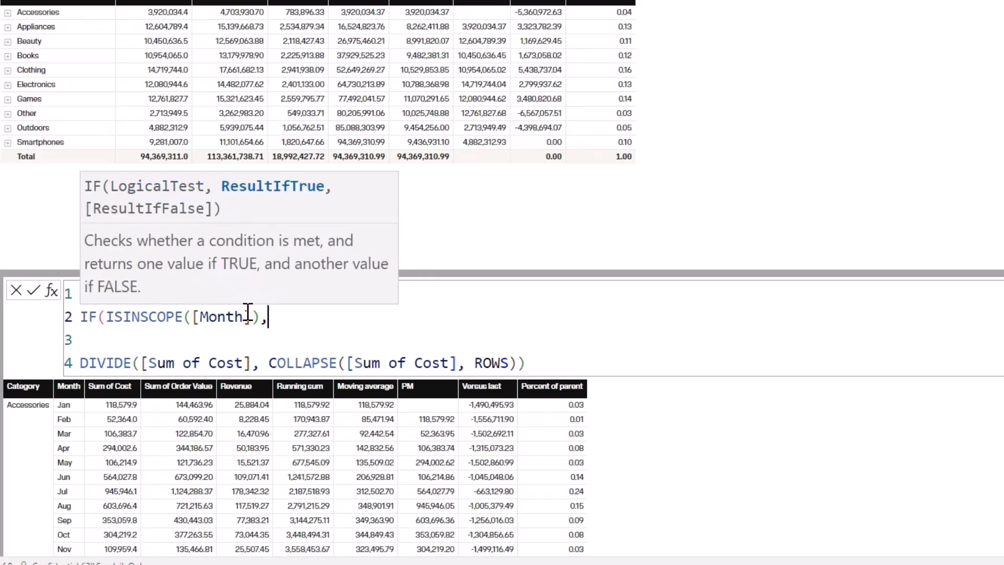
# Step: Remove the empty line above DIVIDE and add a comma after the DIVIDE expression for the IF's false result
pyautogui.click(184, 347)
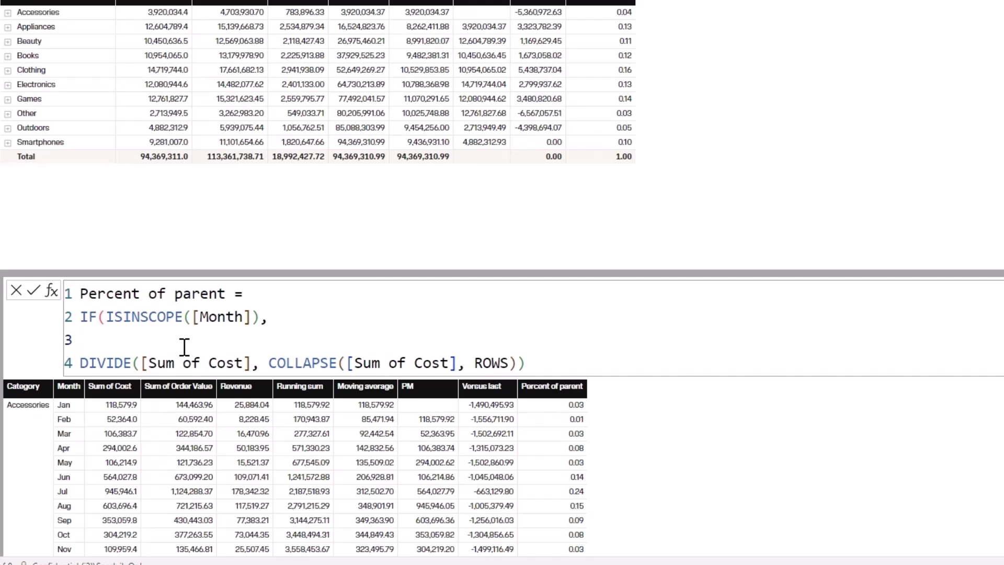
pyautogui.press('BackSpace')
pyautogui.click(541, 339)
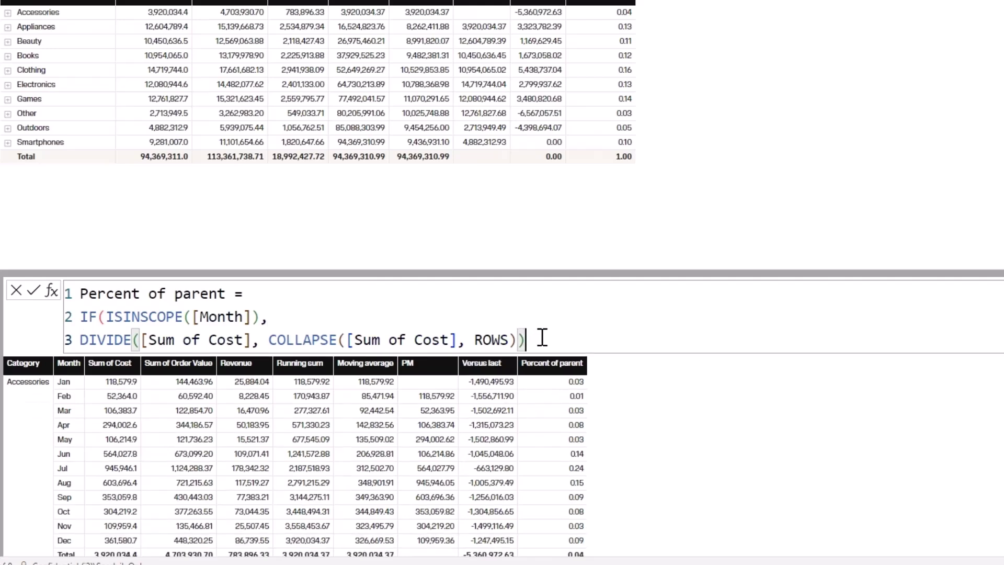
pyautogui.write(',')
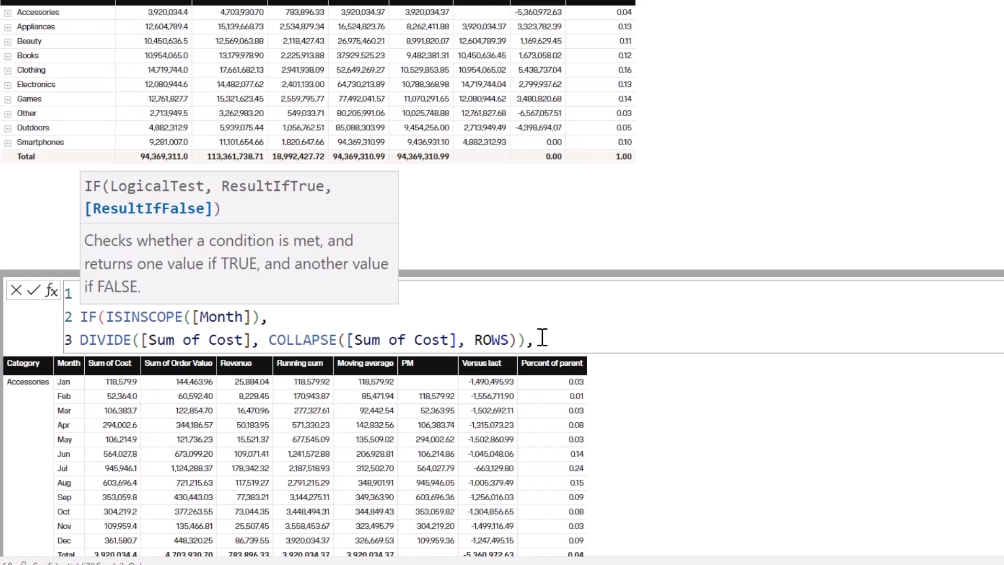
pyautogui.write('blan')
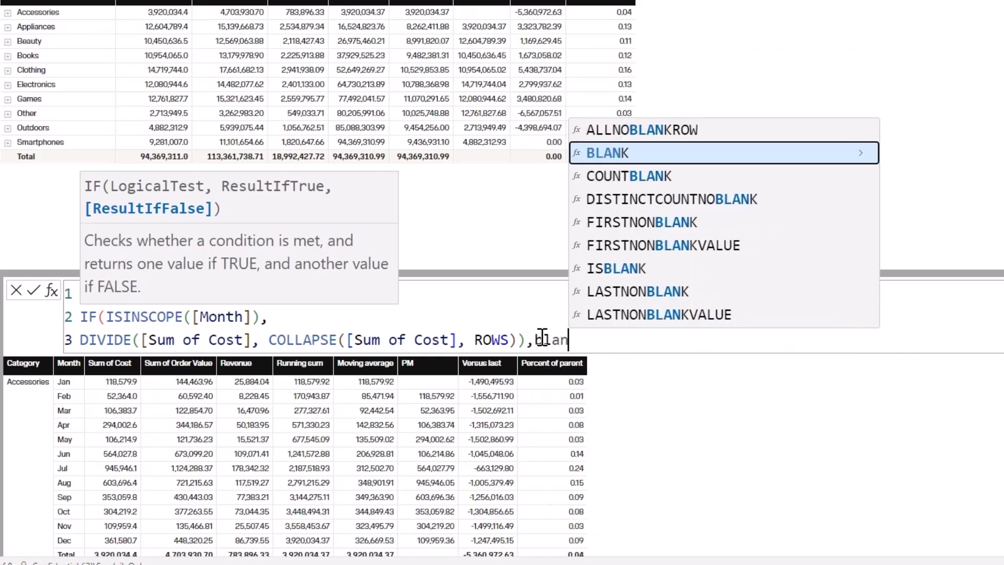
pyautogui.press('BackSpace')
pyautogui.press('BackSpace')
pyautogui.press('BackSpace')
pyautogui.press('BackSpace')
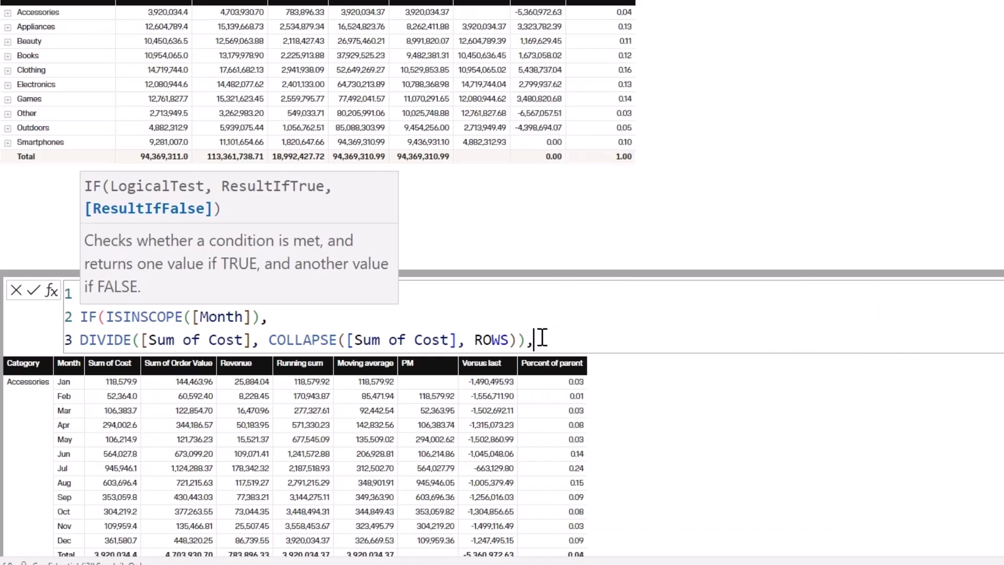
# Step: Set the IF's false result to 1, close the function, commit Percent of parent and check its category totals
pyautogui.write('1)')
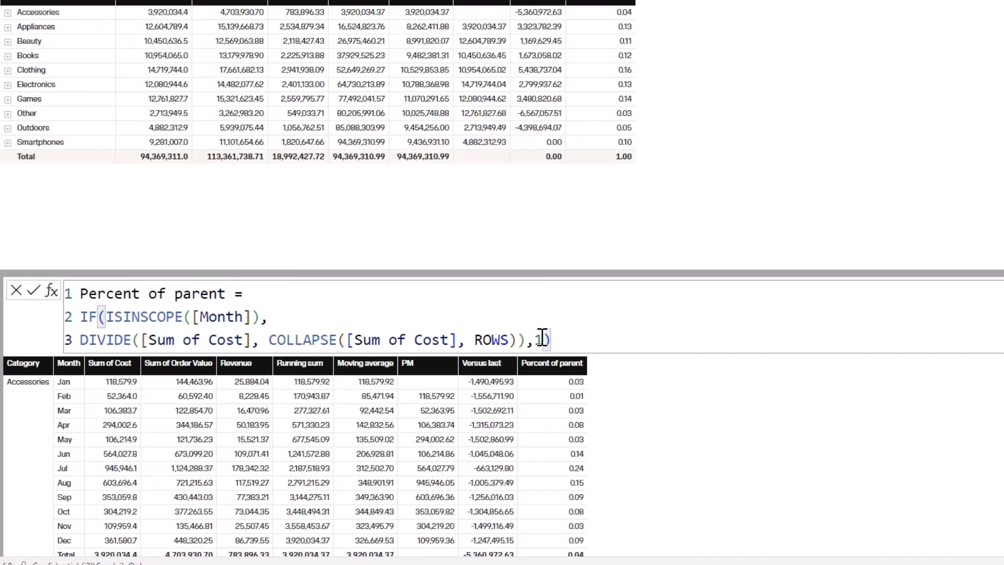
pyautogui.press('Return')
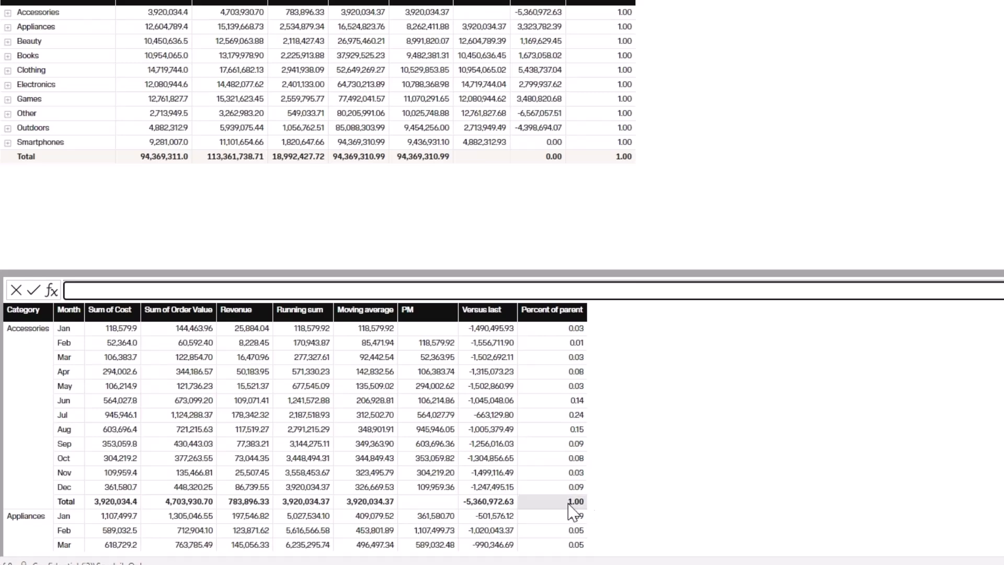
pyautogui.scroll(-3, 565, 515)
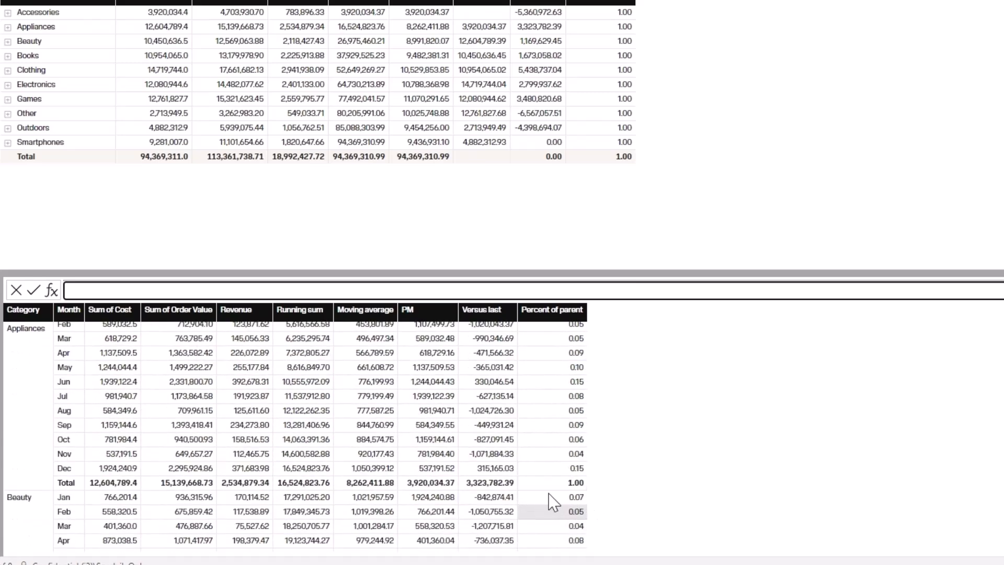
pyautogui.scroll(3, 571, 492)
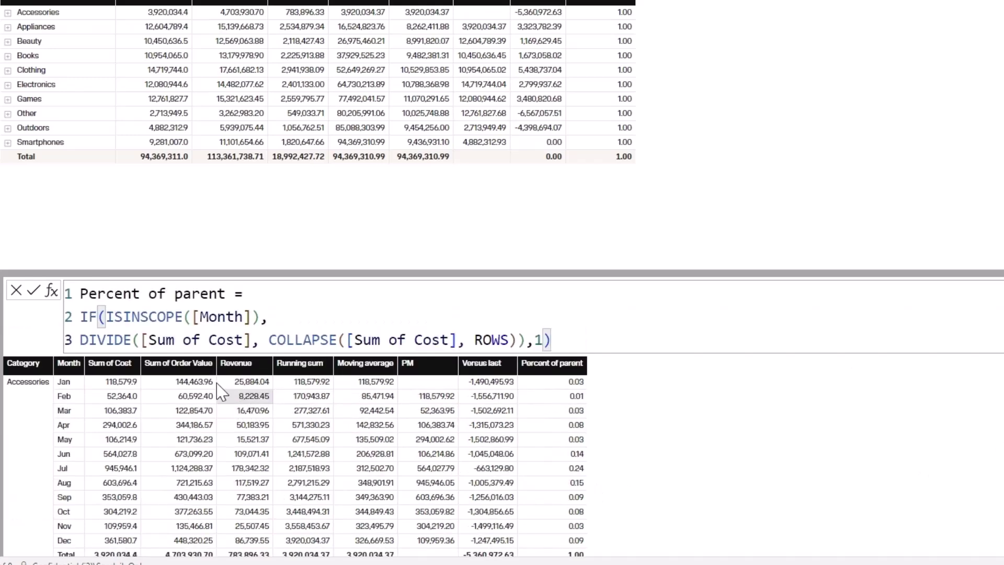
# Step: Wrap the Percent of parent IF expression in FORMAT with the format string "0.0%" and commit the formula
pyautogui.click(83, 318)
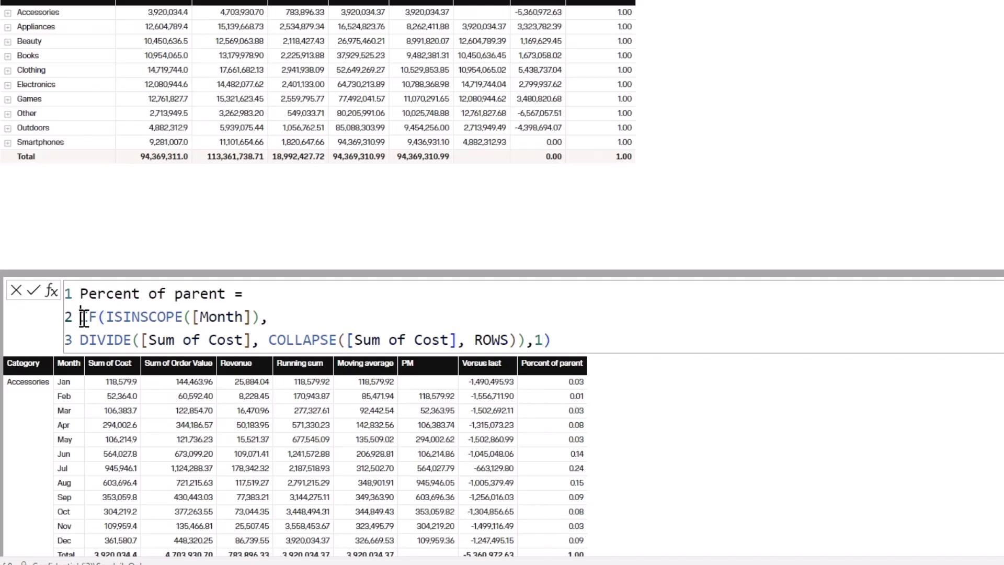
pyautogui.write('for')
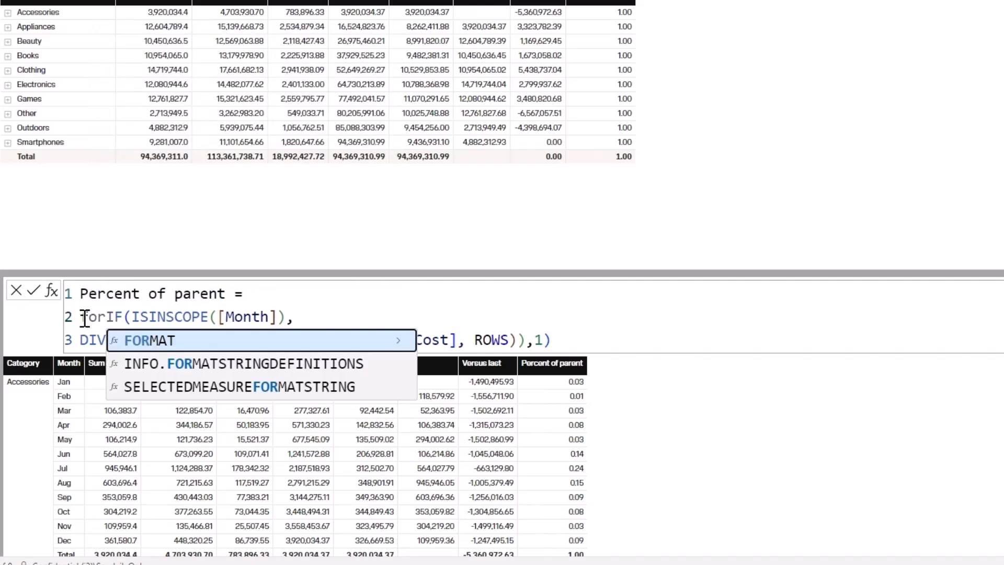
pyautogui.press('Tab')
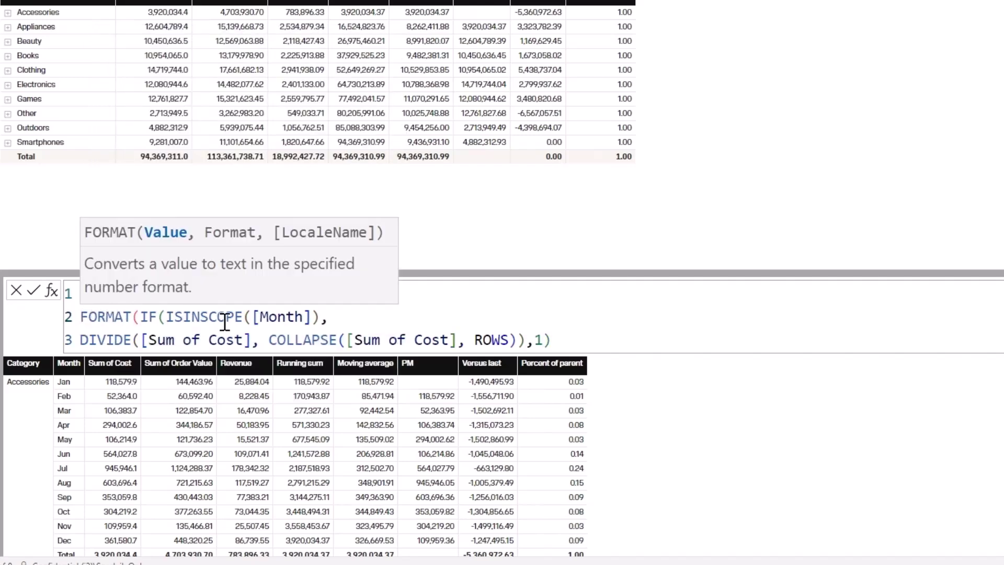
pyautogui.click(555, 341)
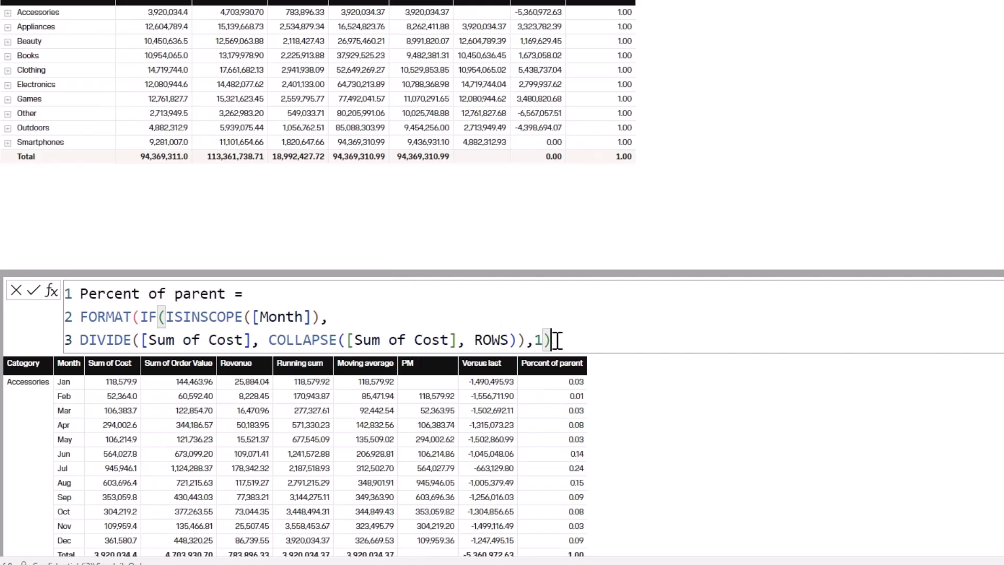
pyautogui.write(',"0')
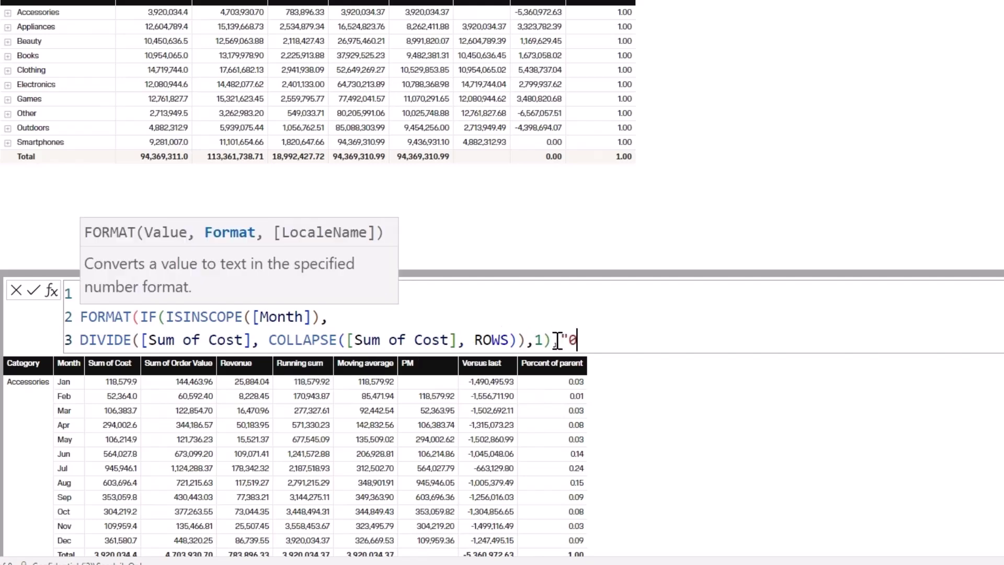
pyautogui.write('.0%")')
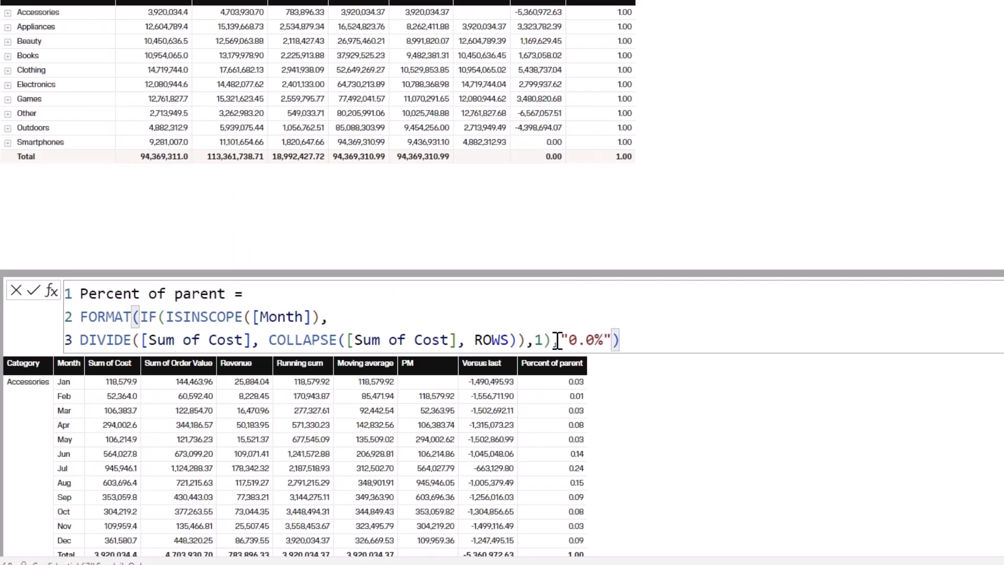
pyautogui.press('Return')
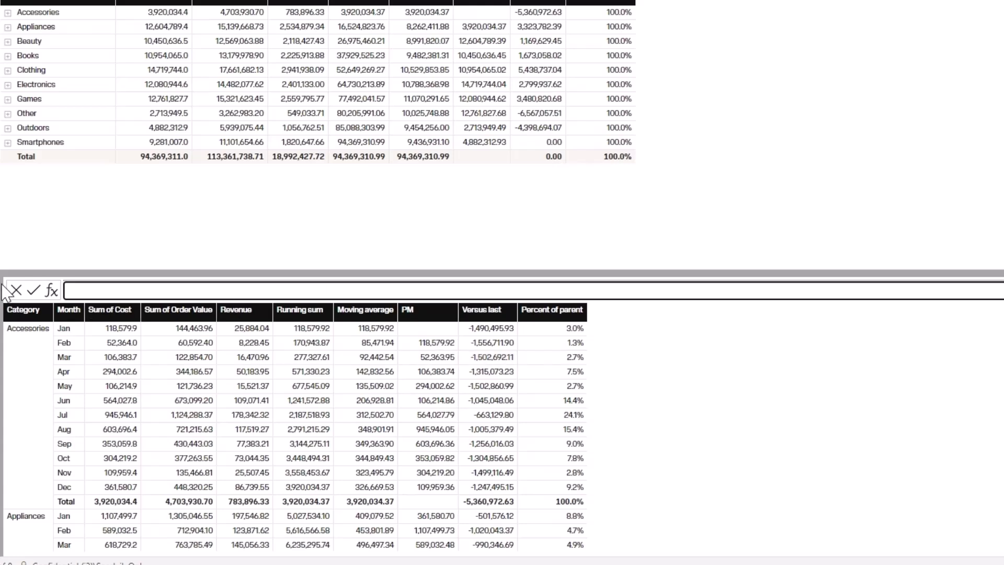
# Step: Start a new visual calculation and replace its default name with MOM% =
pyautogui.click(53, 290)
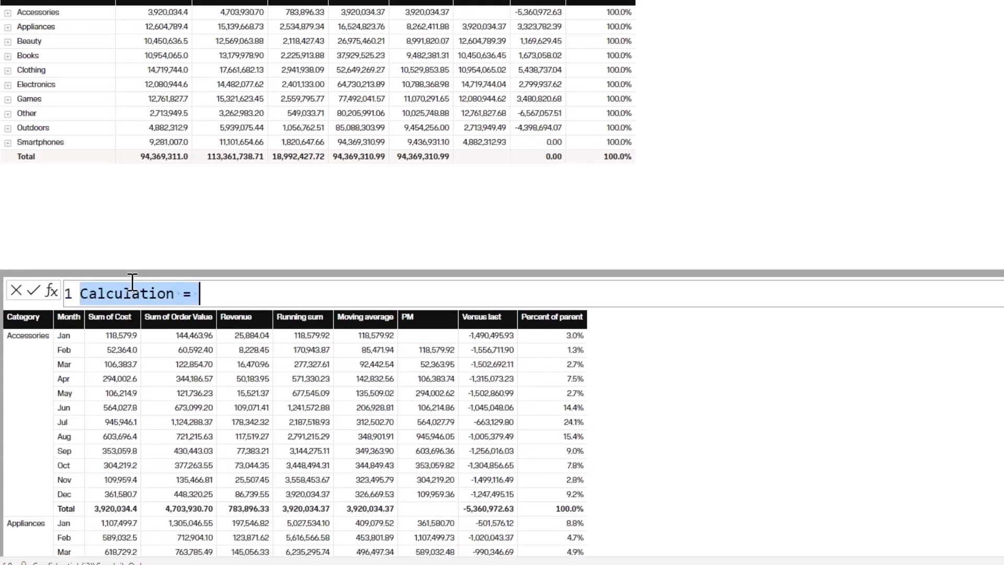
pyautogui.click(51, 291)
pyautogui.click(230, 301)
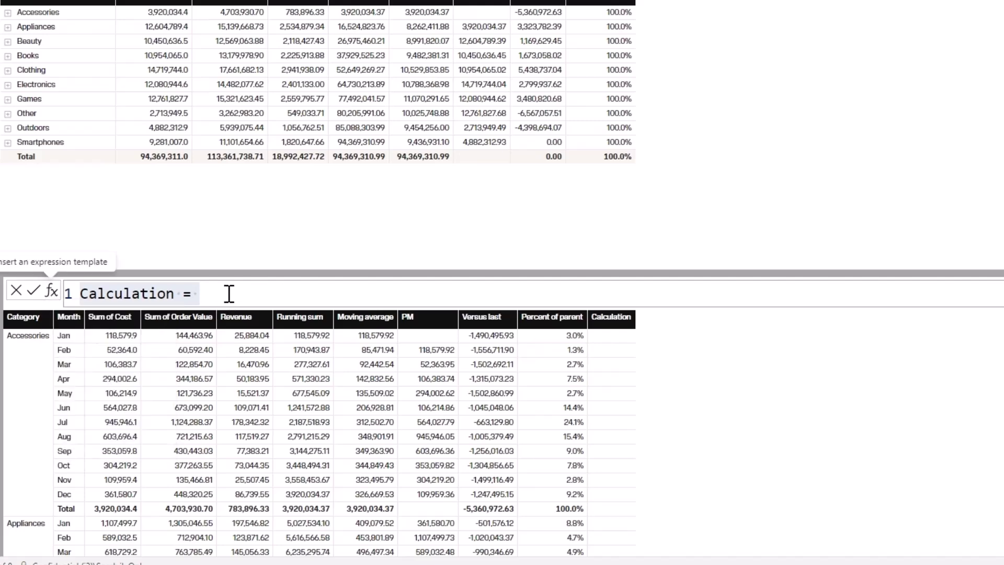
pyautogui.click(228, 291)
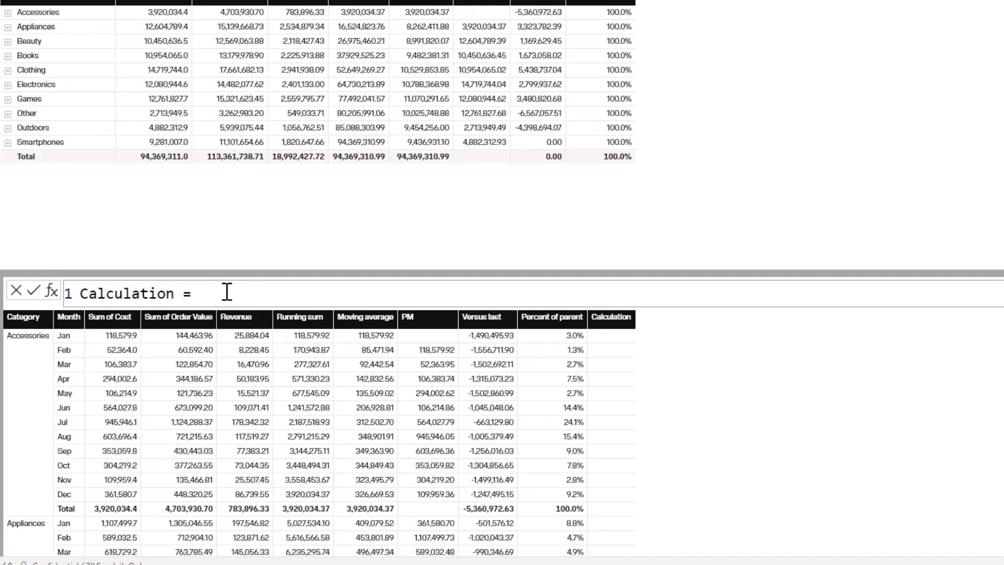
pyautogui.press('BackSpace')
pyautogui.press('BackSpace')
pyautogui.press('BackSpace')
pyautogui.press('BackSpace')
pyautogui.press('BackSpace')
pyautogui.press('BackSpace')
pyautogui.press('BackSpace')
pyautogui.press('BackSpace')
pyautogui.press('BackSpace')
pyautogui.press('BackSpace')
pyautogui.press('BackSpace')
pyautogui.press('BackSpace')
pyautogui.press('BackSpace')
pyautogui.press('BackSpace')
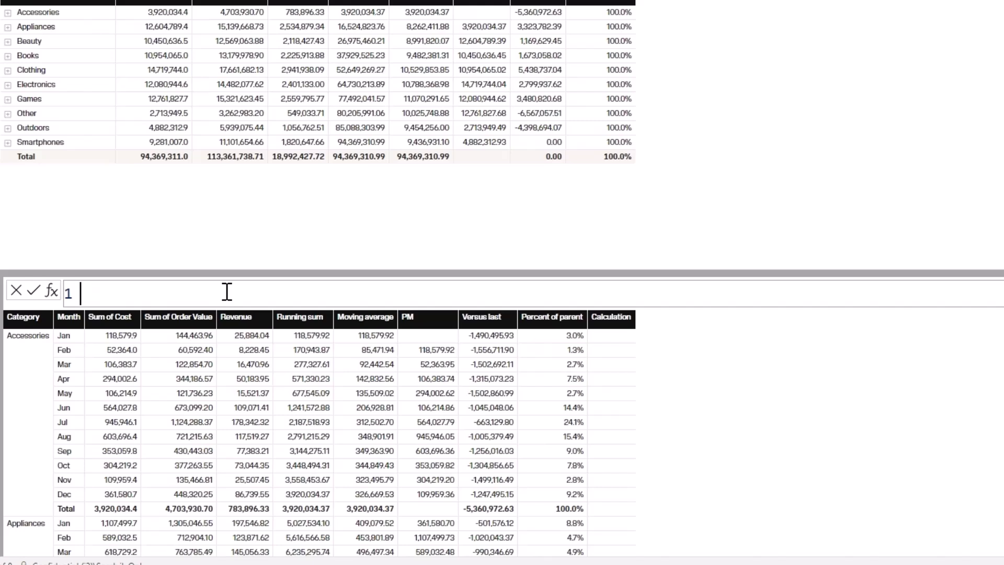
pyautogui.write('MOM% =')
# Step: Define the variable Curr as [Sum of Cost] on the second line of the MOM% formula
pyautogui.hotkey('shift', 'Return')
pyautogui.write('VAR ')
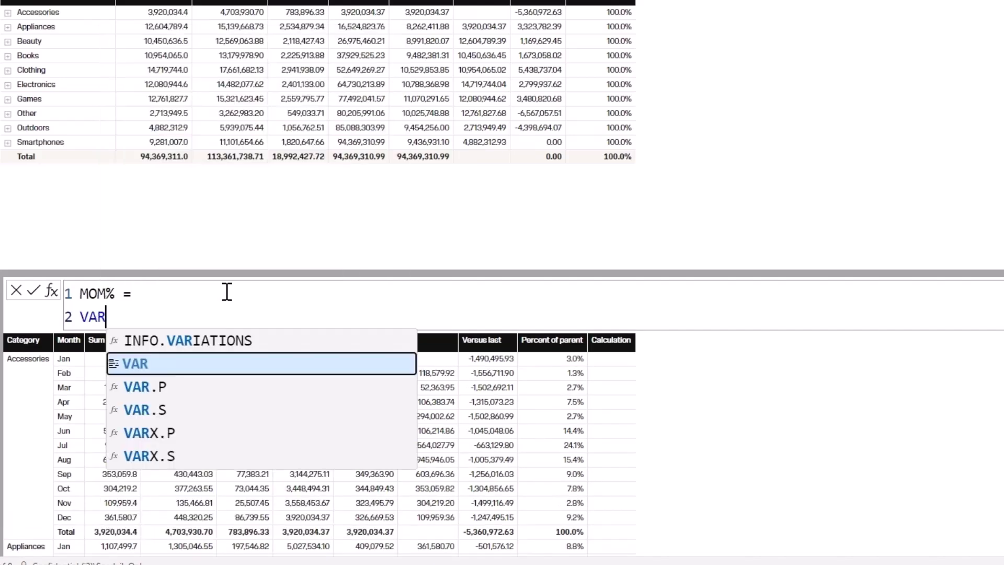
pyautogui.write('Curr')
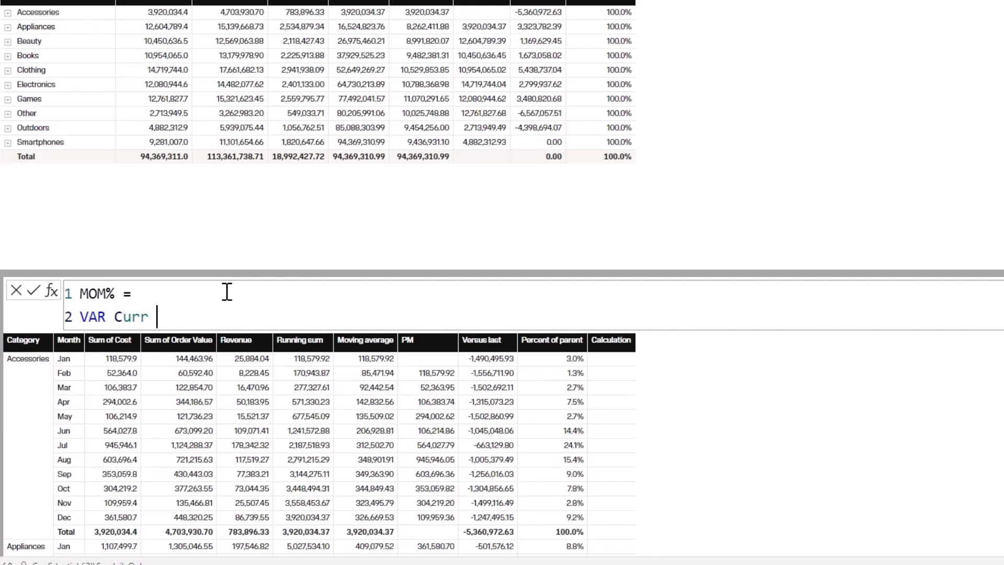
pyautogui.write(' = sum')
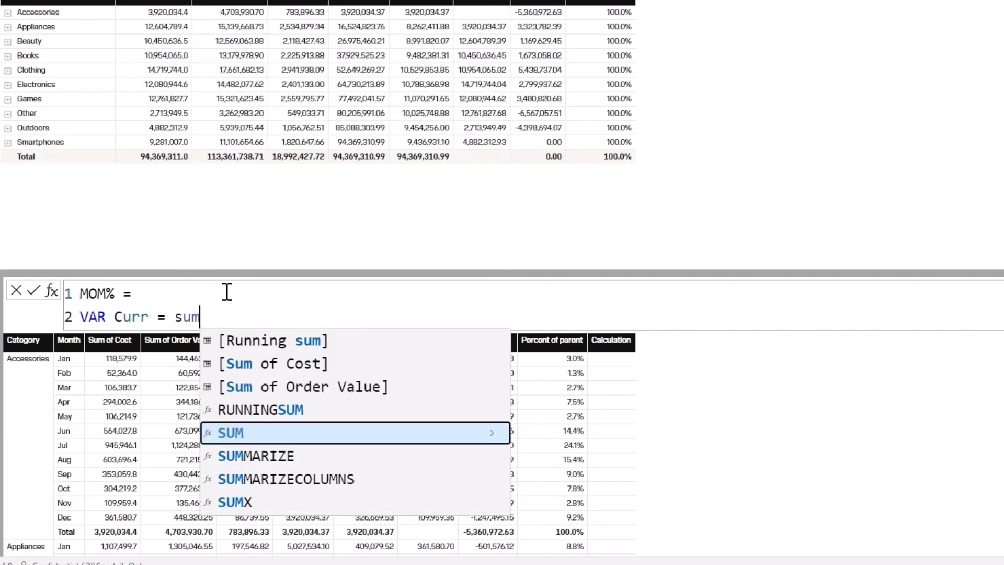
pyautogui.press('Up')
pyautogui.press('Up')
pyautogui.press('Up')
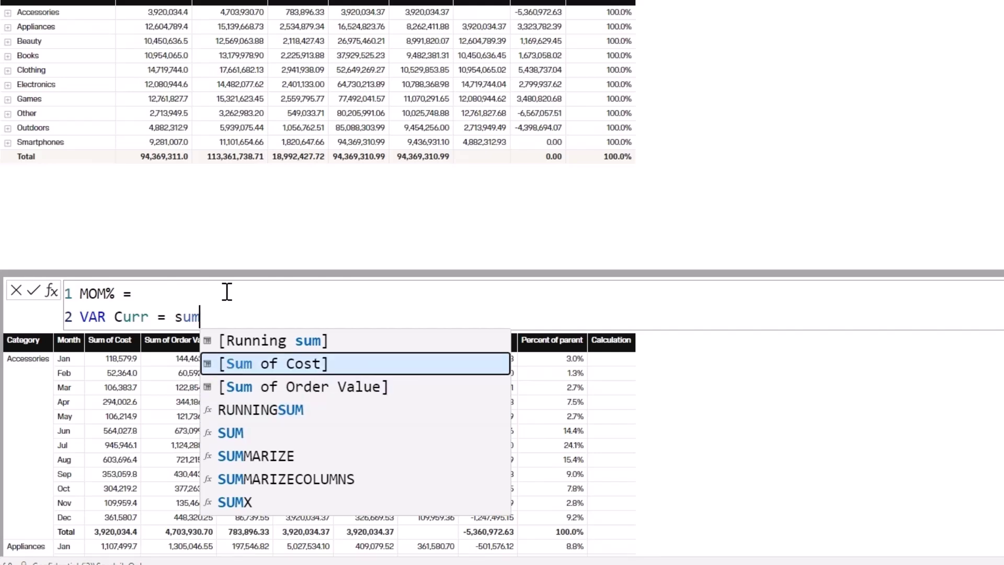
pyautogui.press('Tab')
# Step: Define the variable Prev as PREVIOUS([Sum of Cost]) on the third line of the MOM% formula
pyautogui.hotkey('shift', 'Return')
pyautogui.write('VAR Prev =')
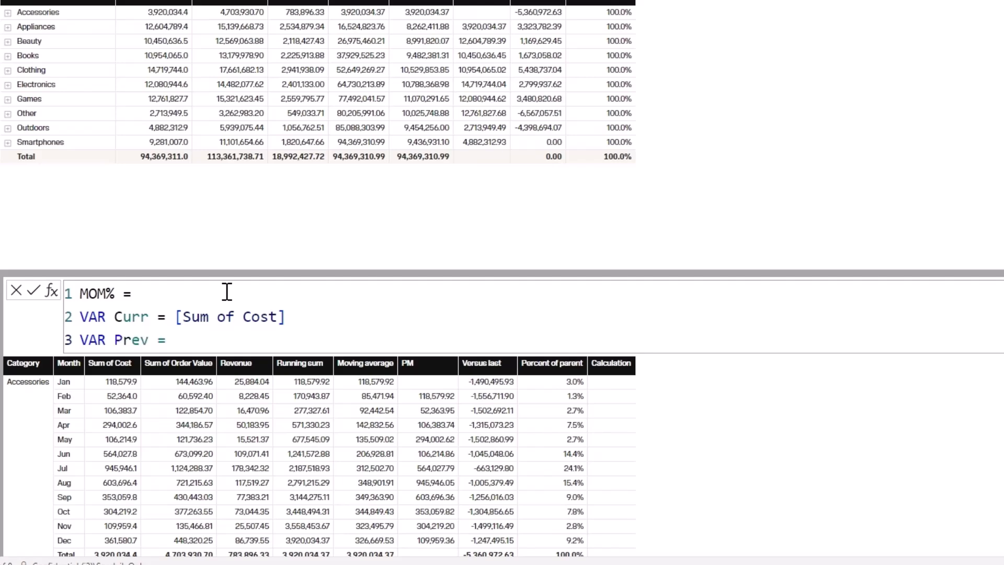
pyautogui.write(' prev')
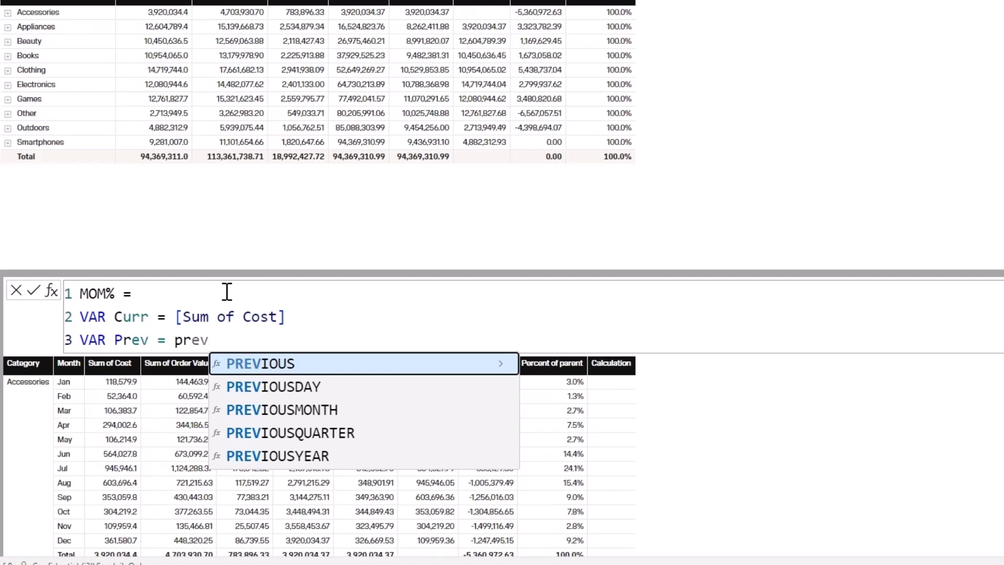
pyautogui.press('Tab')
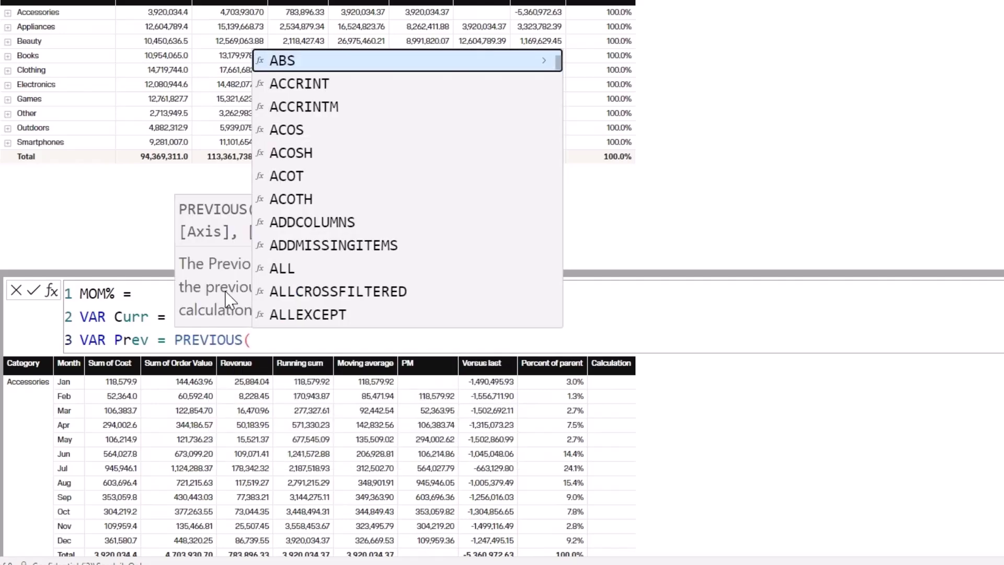
pyautogui.write('sum')
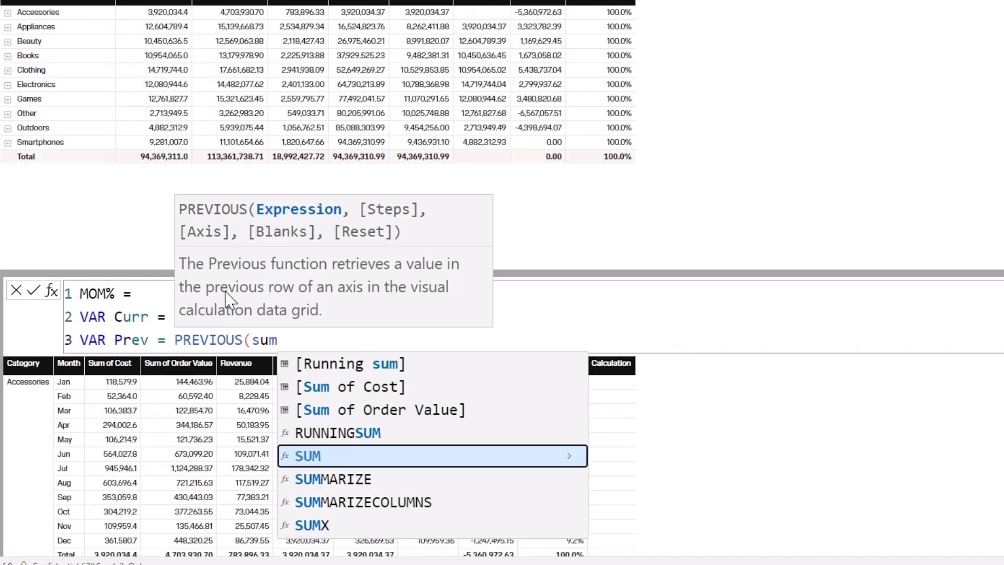
pyautogui.press('Up')
pyautogui.press('Up')
pyautogui.press('Up')
pyautogui.press('Tab')
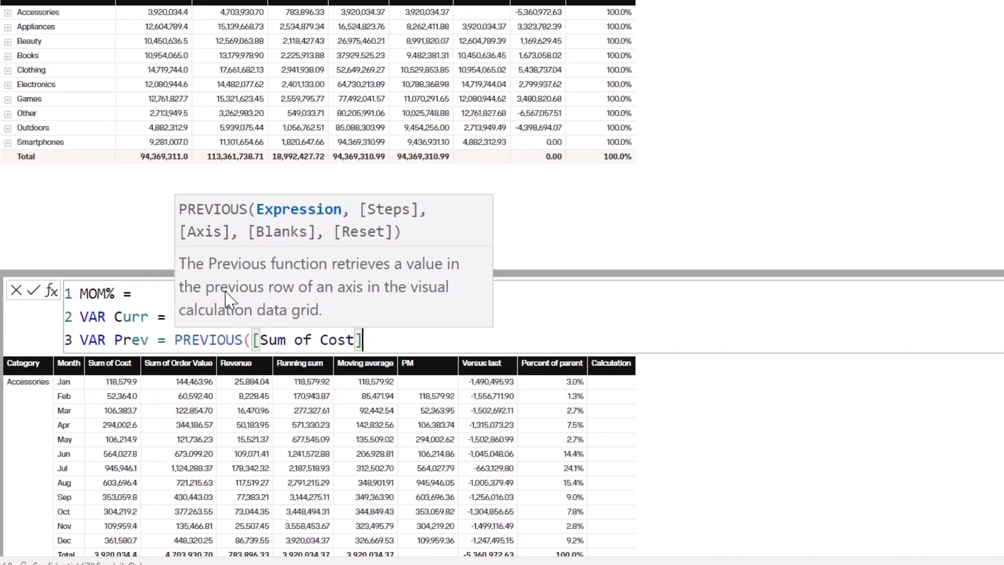
pyautogui.write(')')
# Step: Define the variable Result as DIVIDE(Curr-Prev,Prev) on the fourth line of the MOM% formula
pyautogui.hotkey('shift', 'Return')
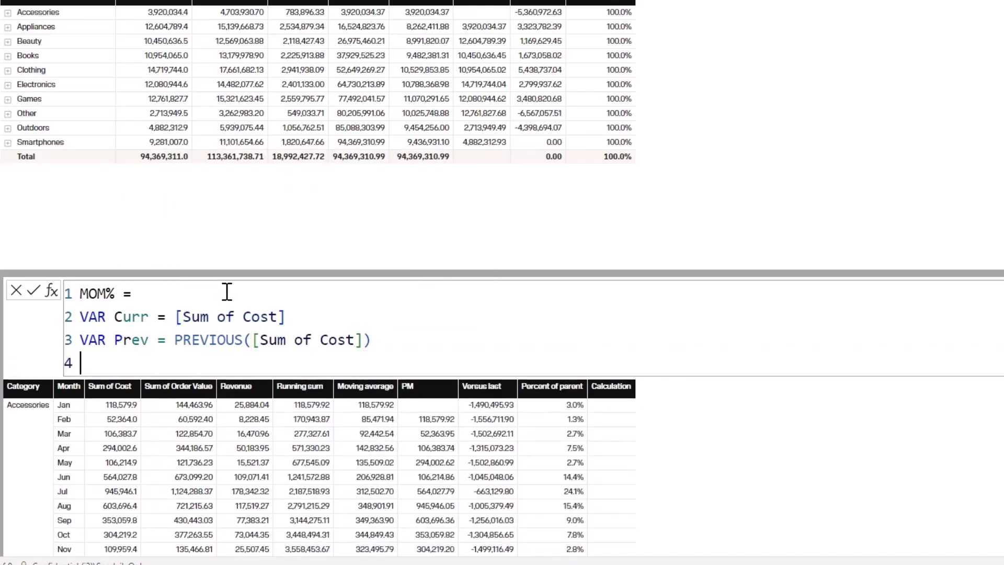
pyautogui.write('VAR ')
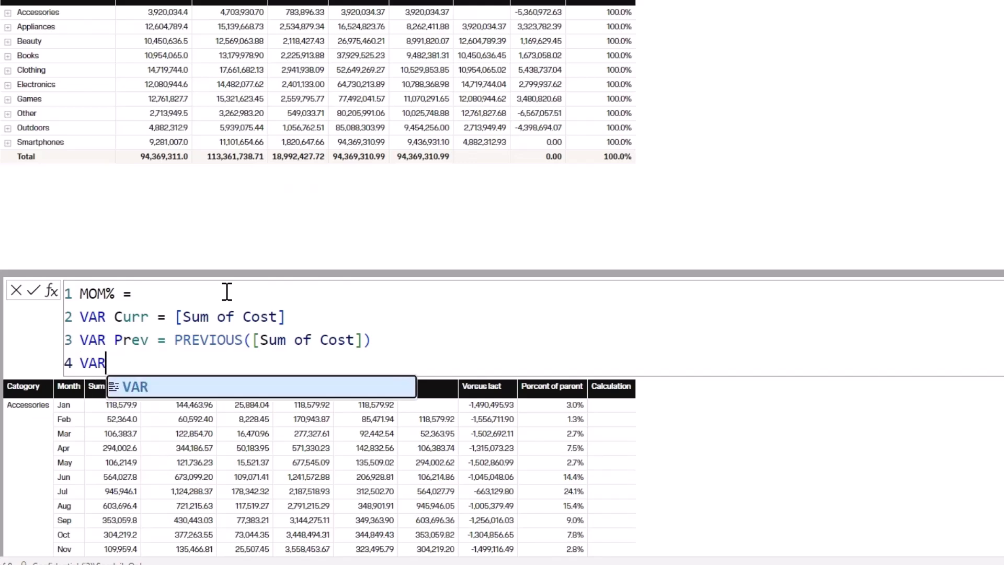
pyautogui.write('Result =')
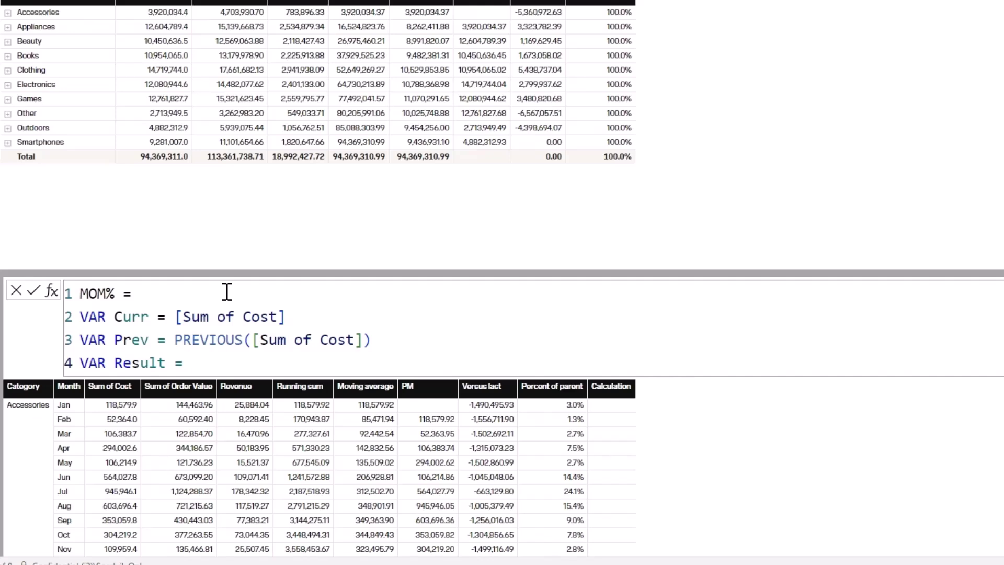
pyautogui.write(' div')
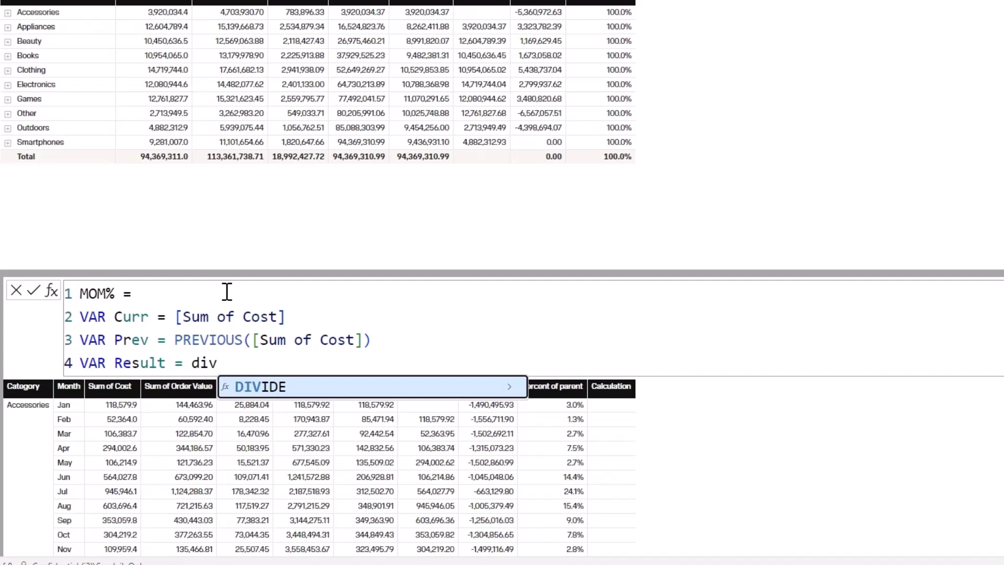
pyautogui.press('Tab')
pyautogui.write('cuu')
pyautogui.press('BackSpace')
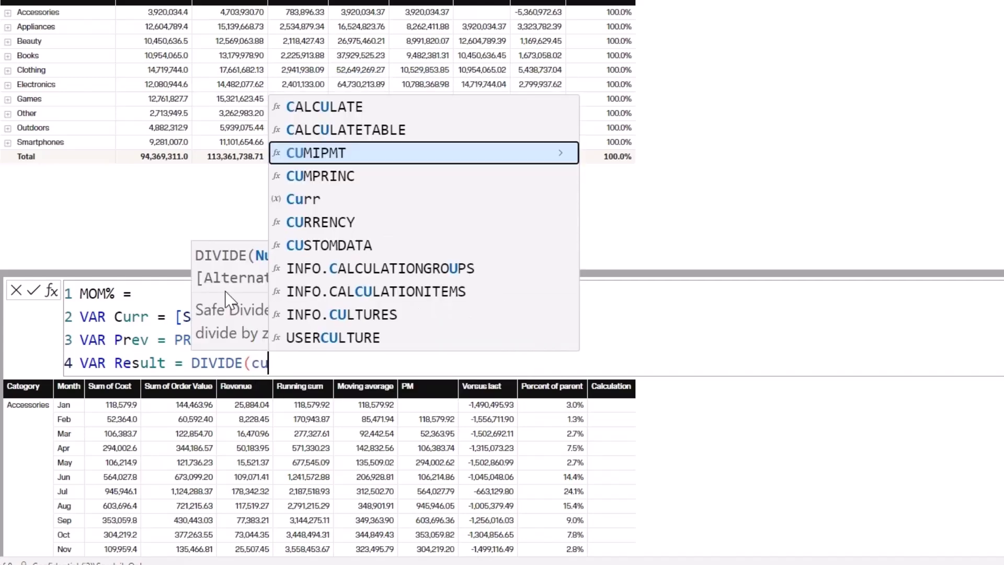
pyautogui.press('Down')
pyautogui.press('Down')
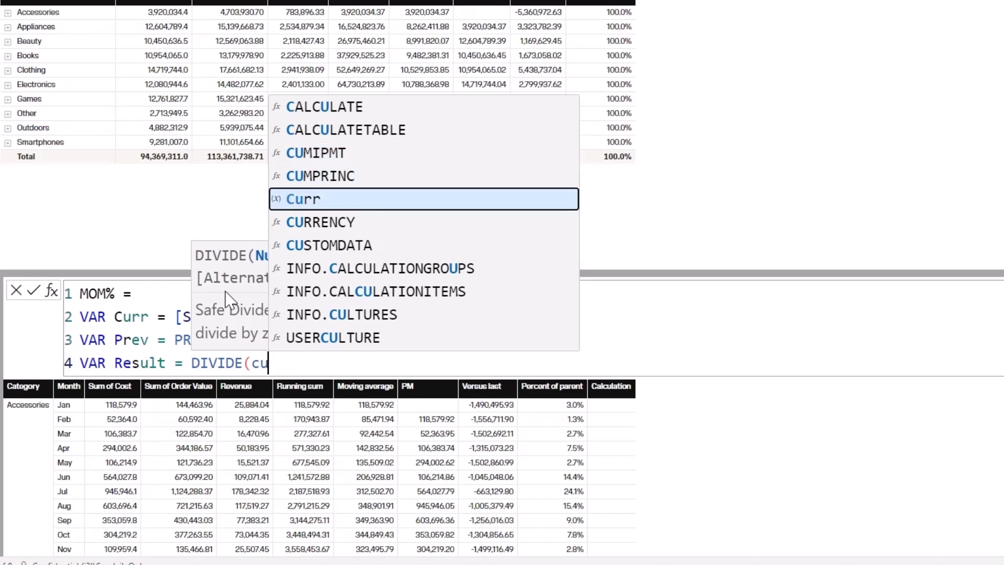
pyautogui.press('Tab')
pyautogui.write('-pre')
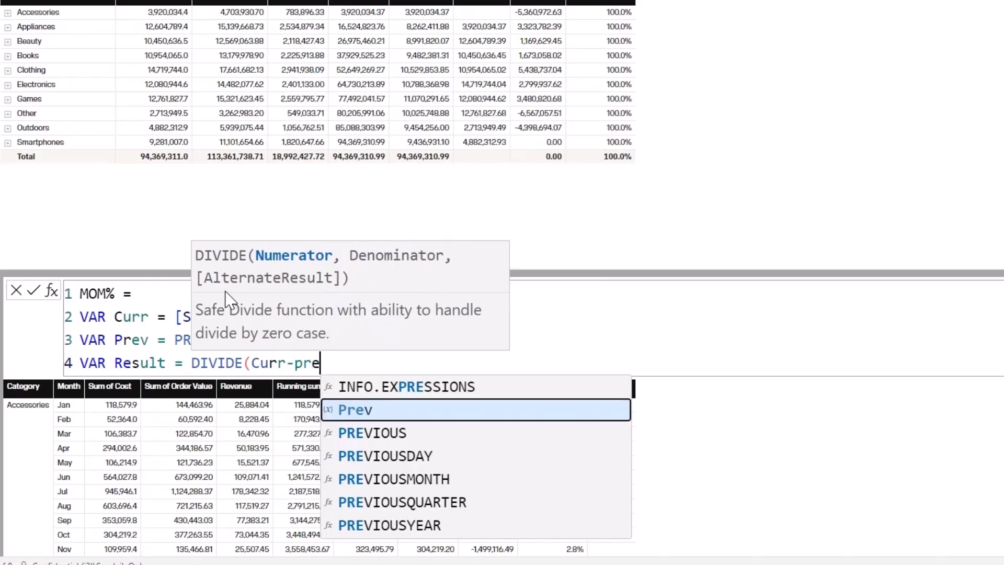
pyautogui.press('Tab')
pyautogui.write(',pr')
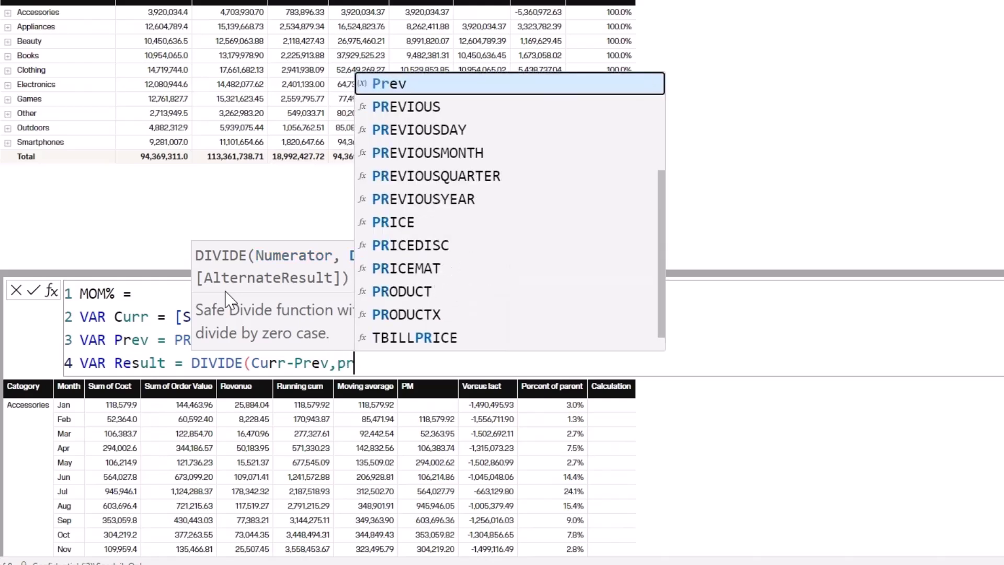
pyautogui.press('Tab')
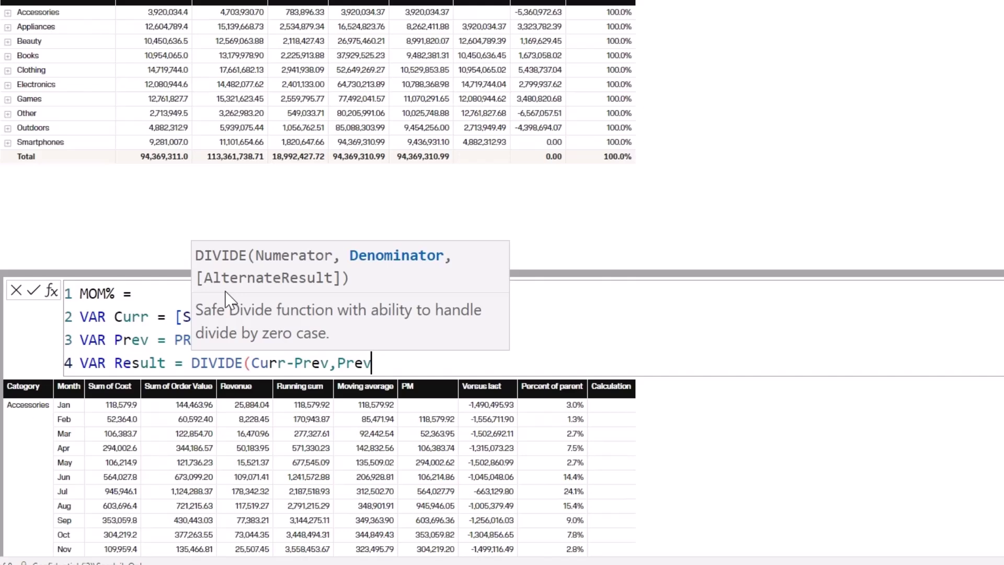
pyautogui.write(')')
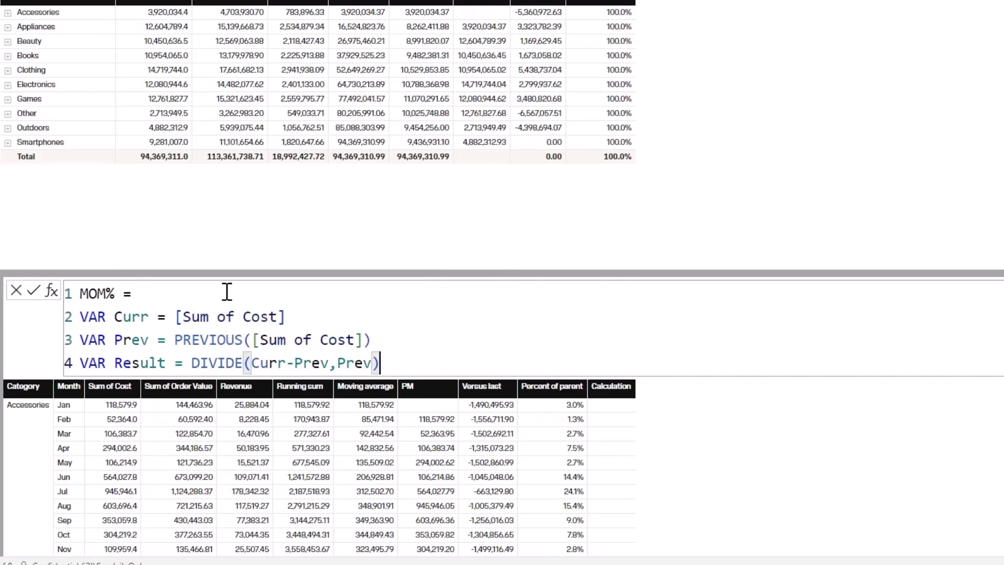
# Step: Add a Return statement on the fifth line of the MOM% formula and open a sixth line below it
pyautogui.press('Return')
pyautogui.write('Ret')
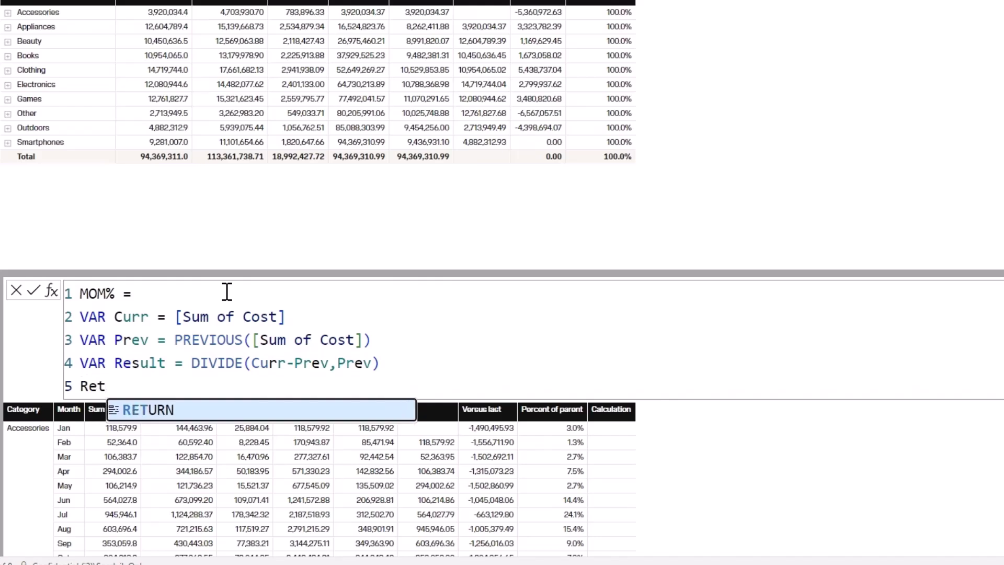
pyautogui.write('urn')
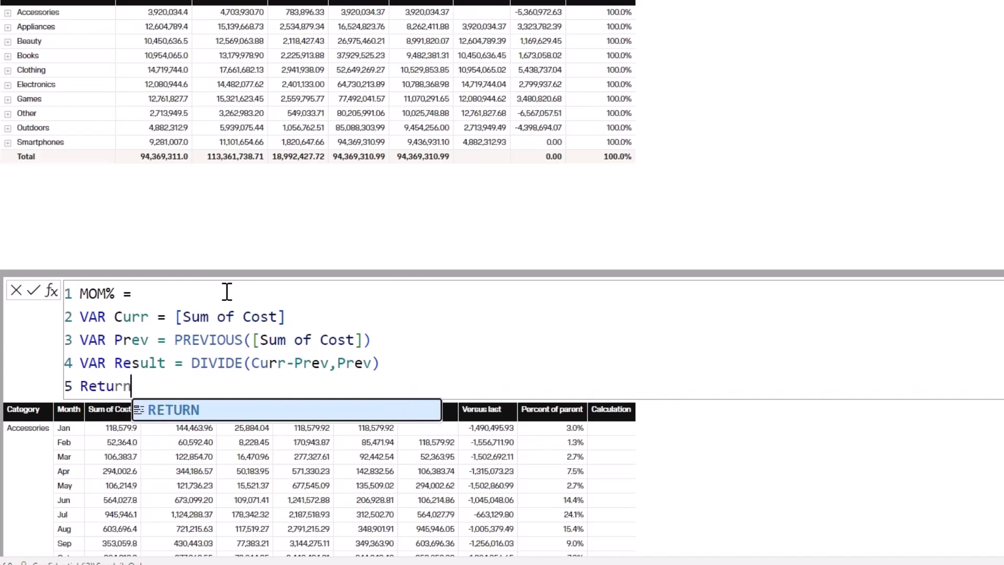
pyautogui.hotkey('shift', 'Return')
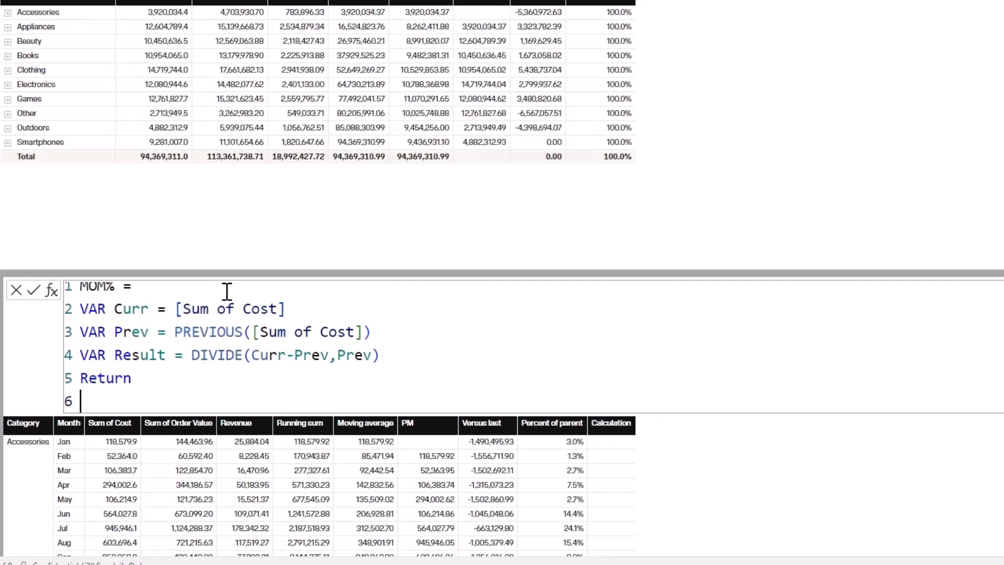
# Step: Return FORMAT(Result,"0.00%") on the sixth line and commit the MOM% calculation
pyautogui.write('form')
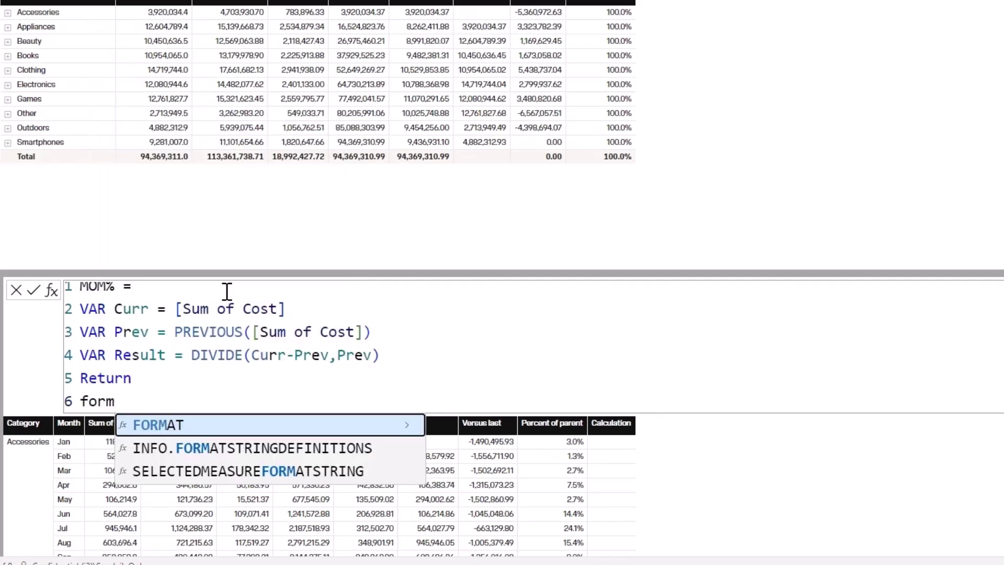
pyautogui.press('Tab')
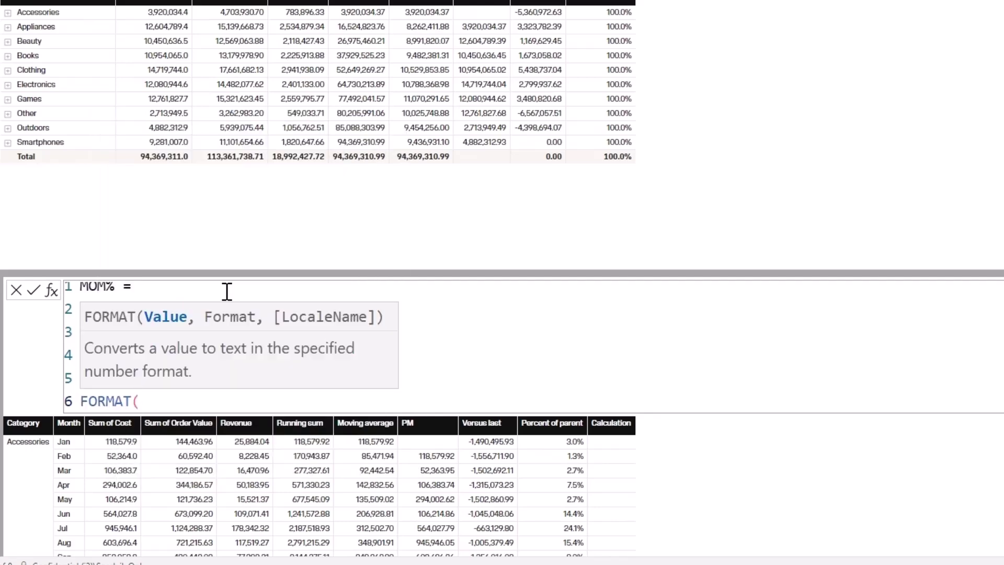
pyautogui.write('res')
pyautogui.press('Tab')
pyautogui.write(',')
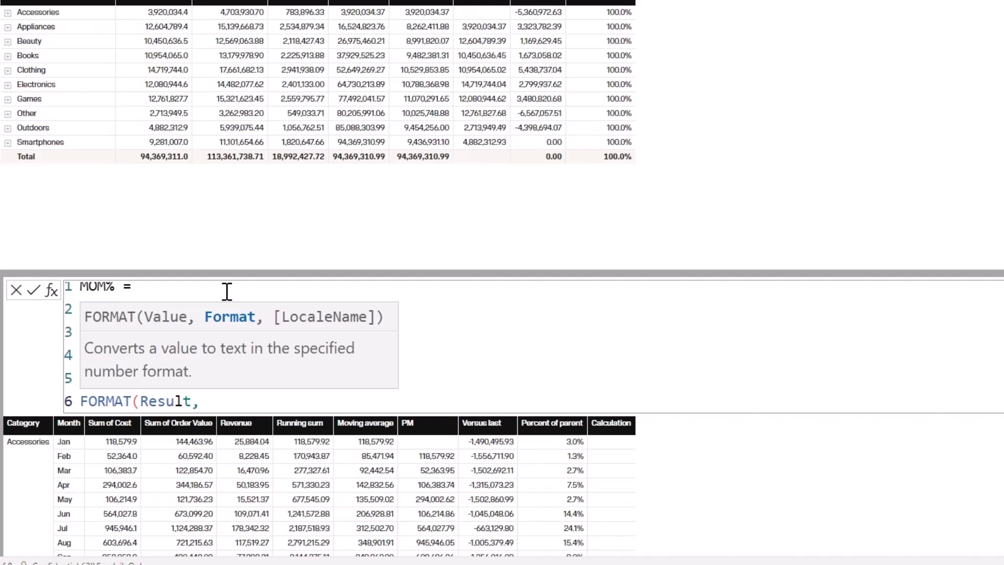
pyautogui.write('"0')
pyautogui.press('BackSpace')
pyautogui.write('"0.00%")')
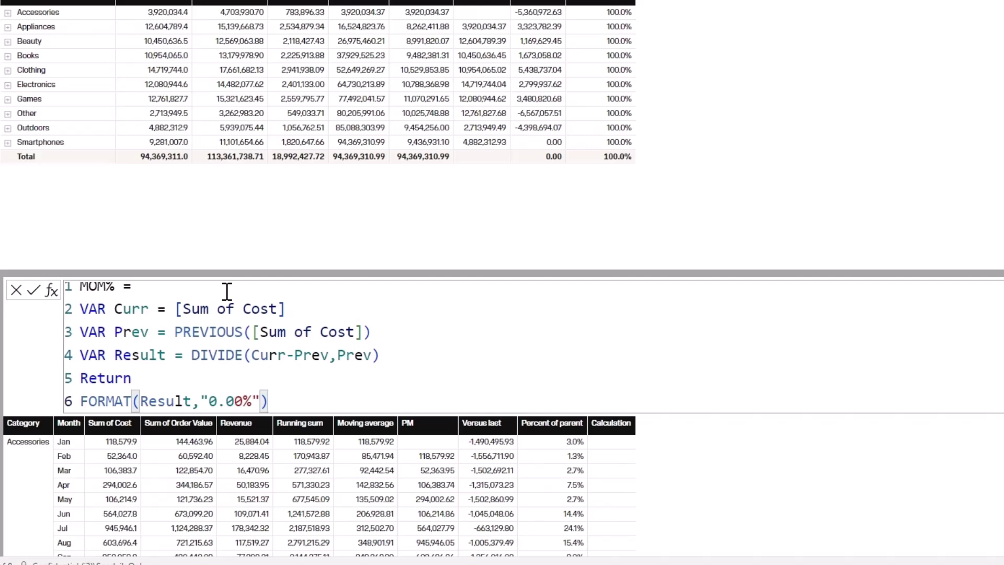
pyautogui.press('Return')
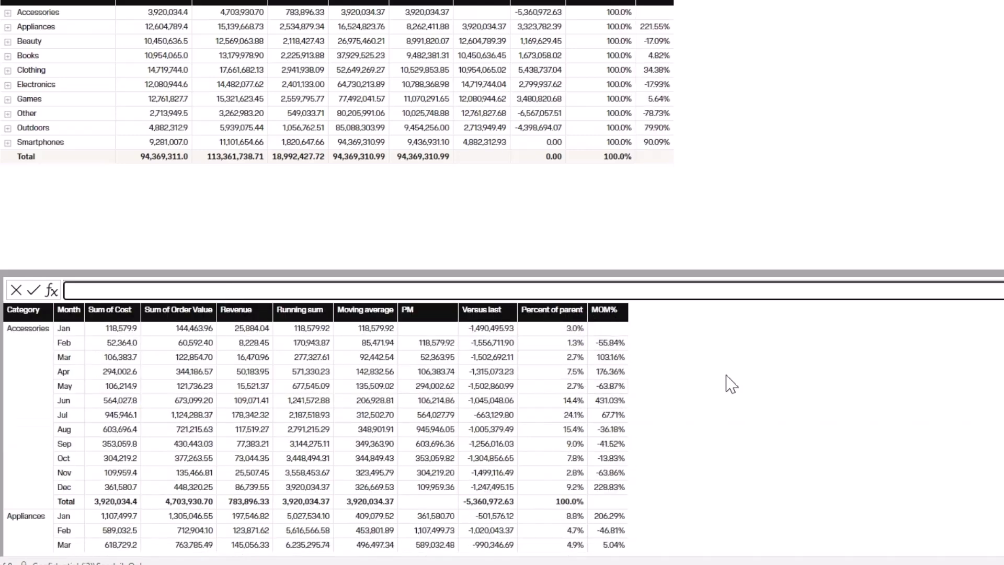
# Step: Hide Sum of Order Value from the matrix and go back to the report page
pyautogui.click(589, 293)
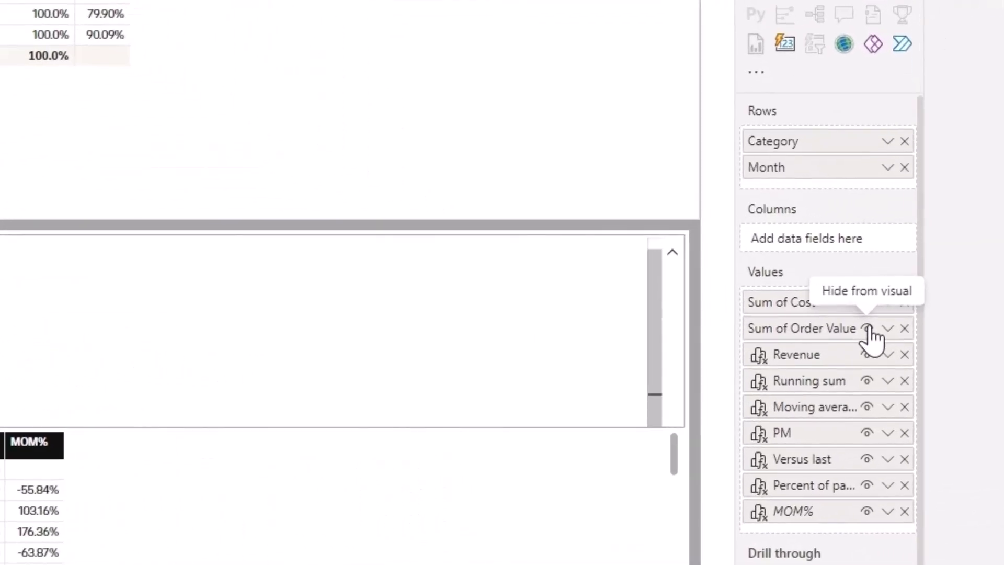
pyautogui.click(881, 376)
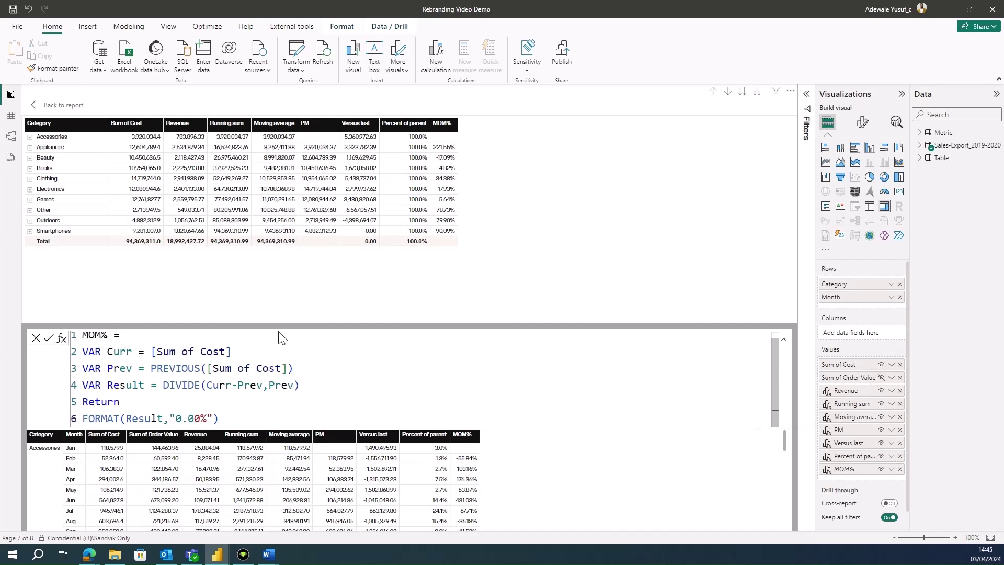
pyautogui.click(56, 106)
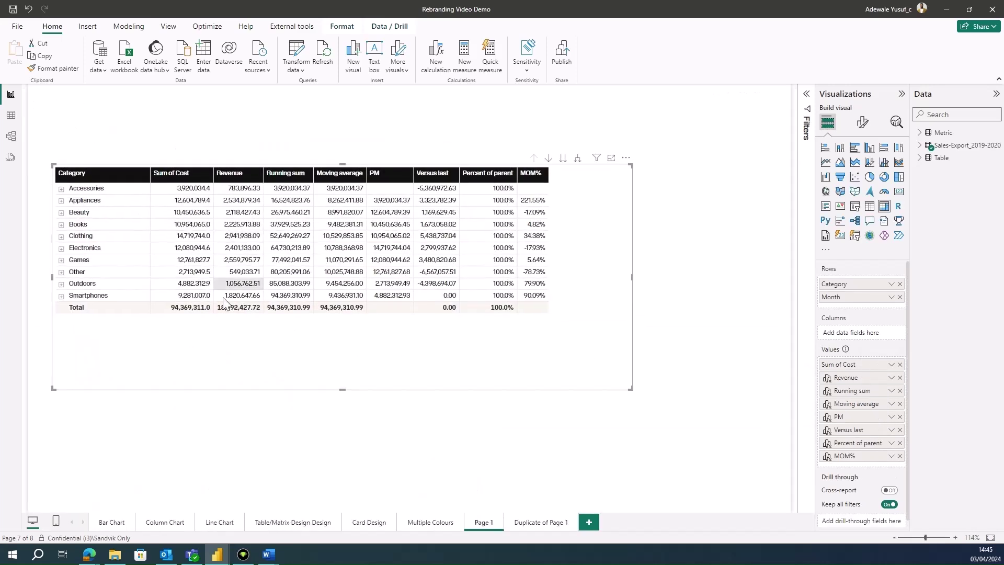
# Step: Expand Accessories and Appliances to their months and enlarge the matrix to fit the extra rows
pyautogui.click(61, 189)
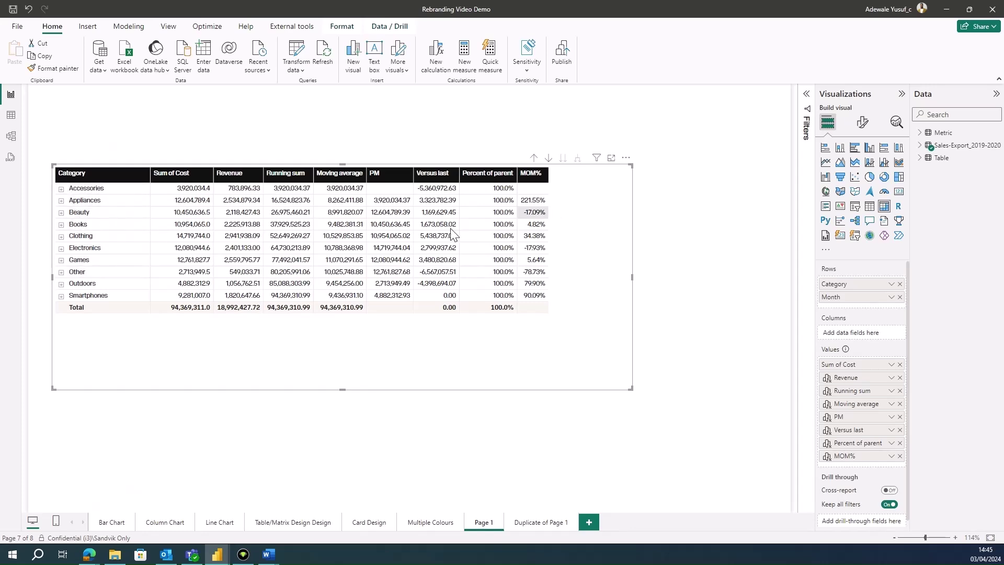
pyautogui.moveTo(346, 388); pyautogui.dragTo(335, 486)
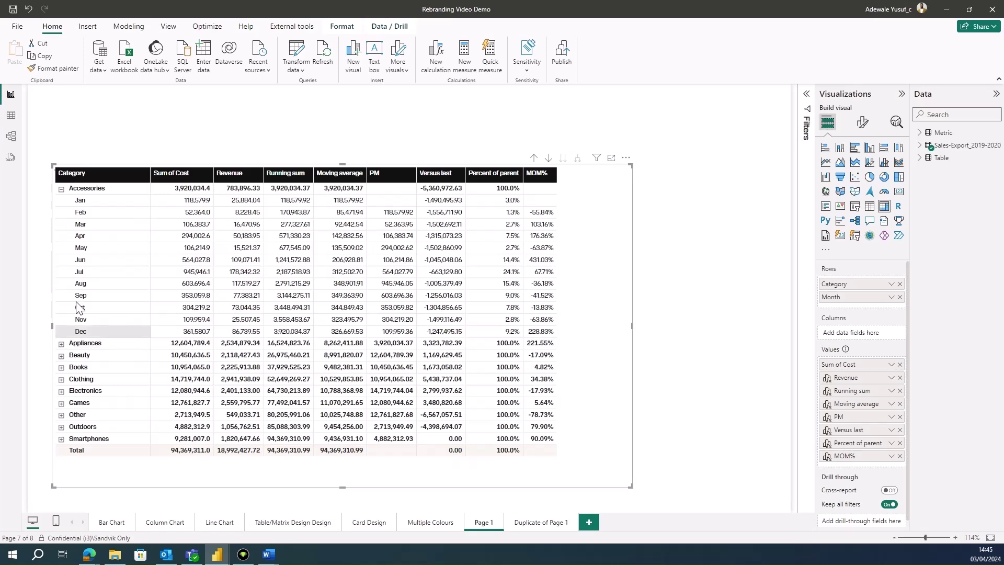
pyautogui.click(61, 344)
pyautogui.moveTo(56, 165); pyautogui.dragTo(38, 95)
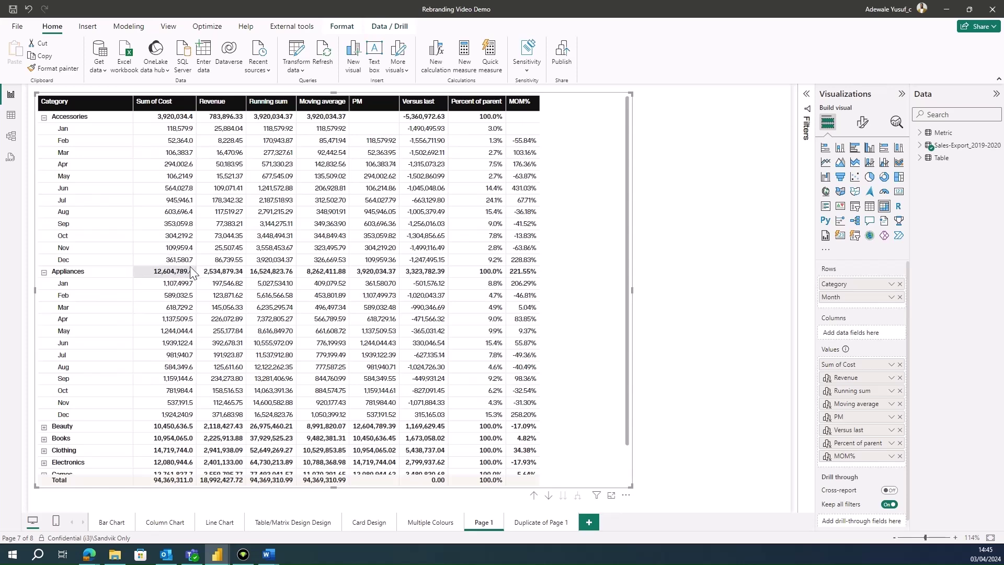
# Step: Collapse Accessories and Appliances and shorten the matrix to just below its Total row
pyautogui.click(44, 118)
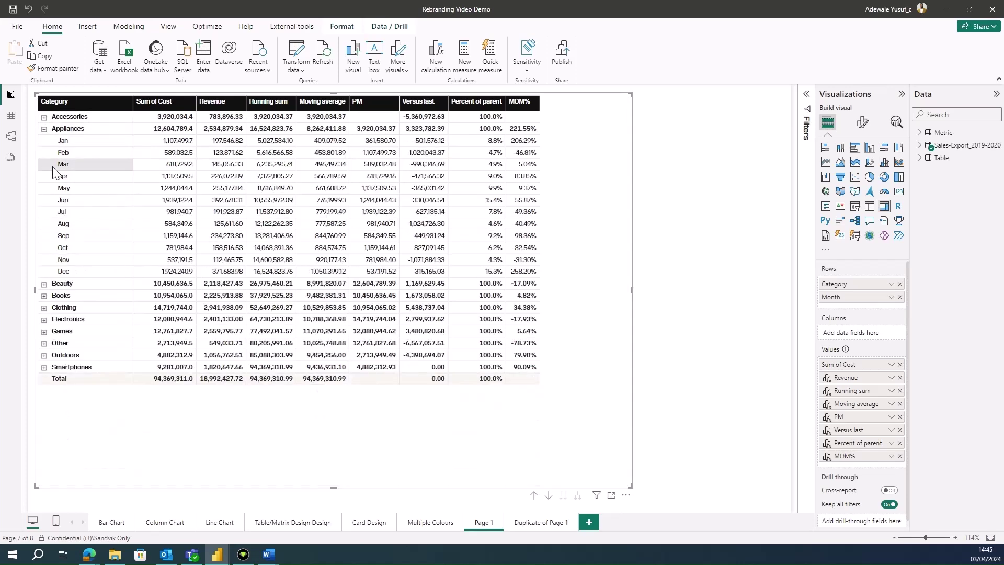
pyautogui.click(44, 130)
pyautogui.scroll(-1, 362, 384)
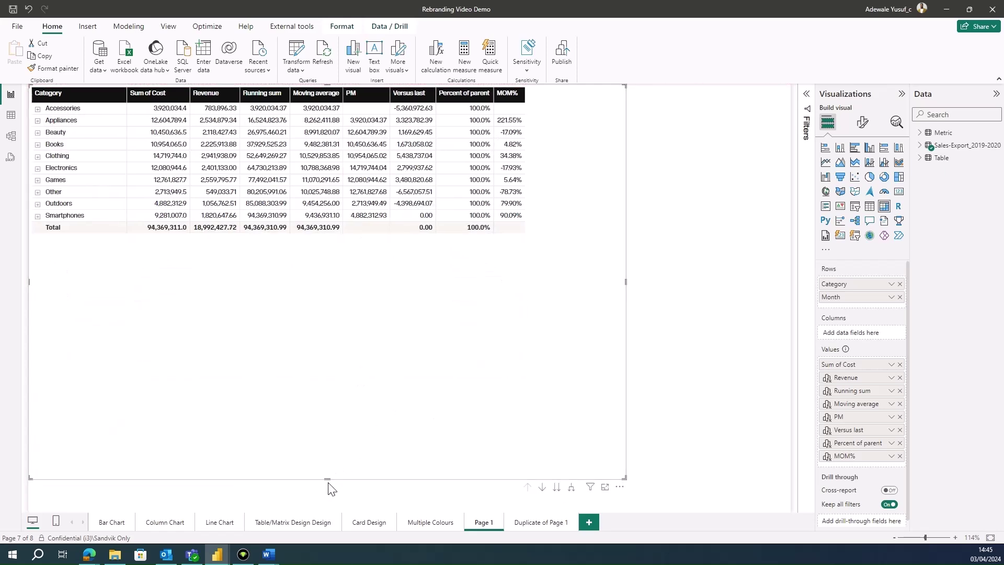
pyautogui.moveTo(328, 478); pyautogui.dragTo(295, 251)
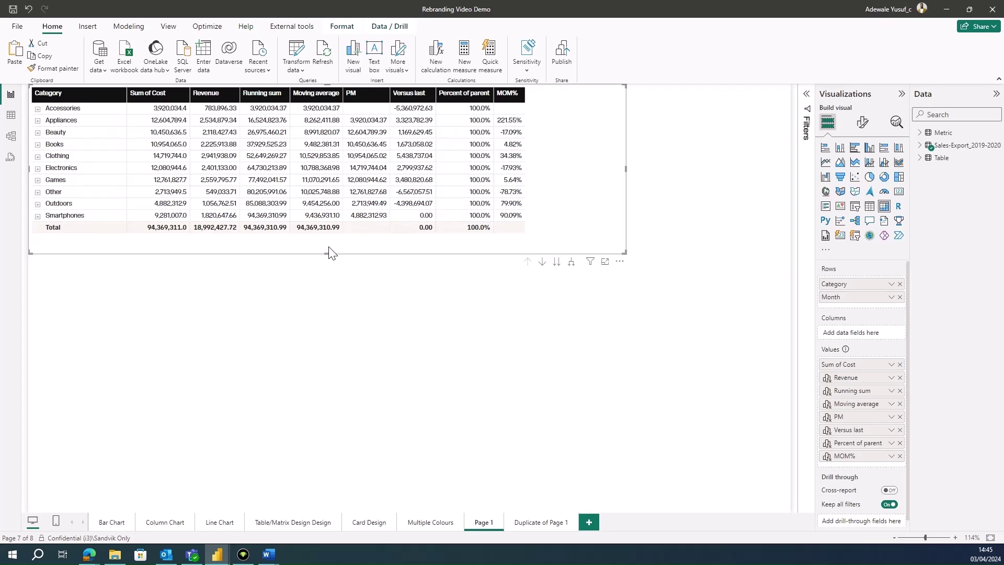
# Step: Duplicate the matrix and place the copy below the original on the page
pyautogui.hotkey('ctrl', 'c')
pyautogui.hotkey('ctrl', 'v')
pyautogui.moveTo(359, 280); pyautogui.dragTo(336, 467)
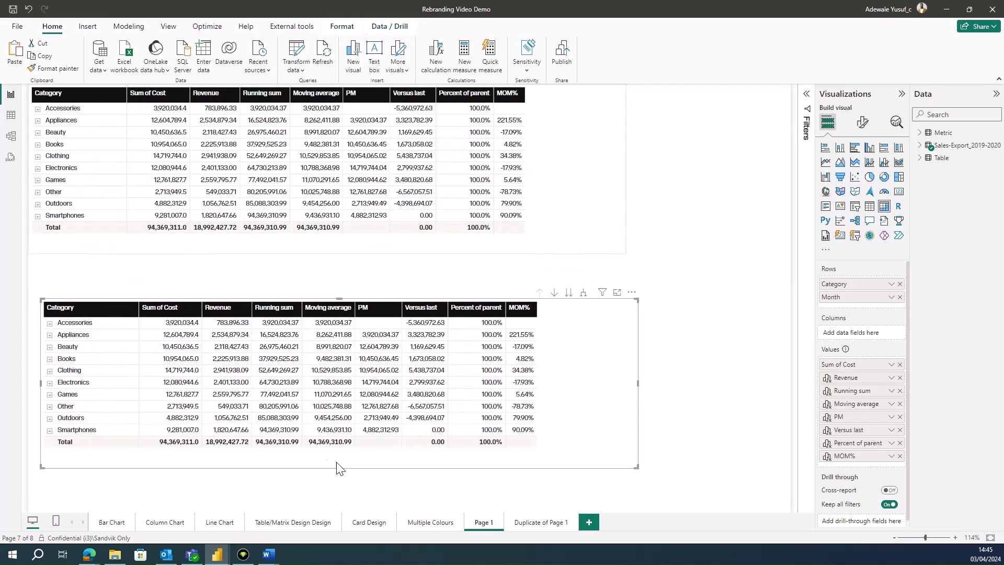
# Step: Strip the copied matrix down to Category rows and Sum of Cost values, removing Month and all the visual calculations
pyautogui.click(900, 456)
pyautogui.click(900, 443)
pyautogui.click(899, 430)
pyautogui.click(899, 417)
pyautogui.click(900, 404)
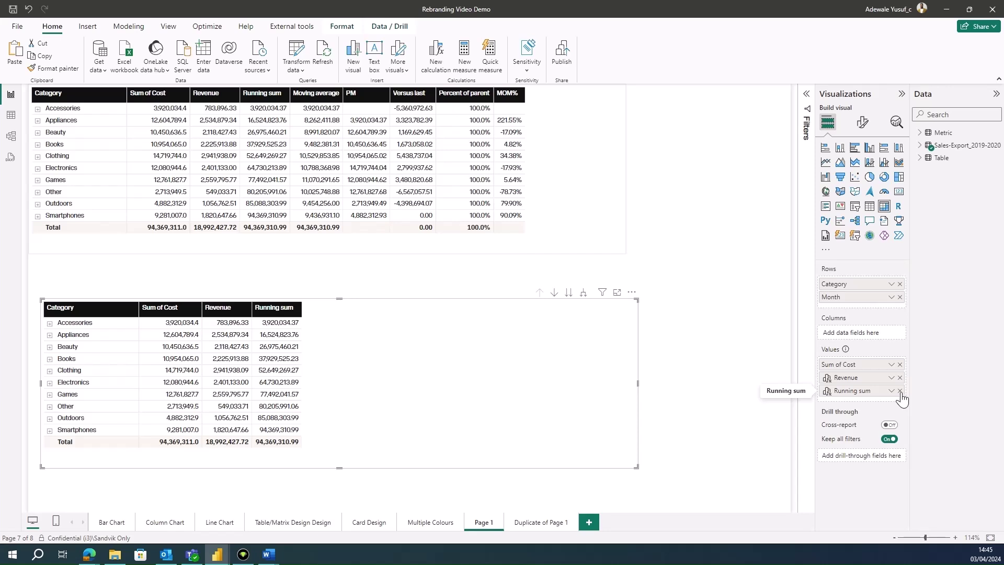
pyautogui.click(900, 391)
pyautogui.click(900, 377)
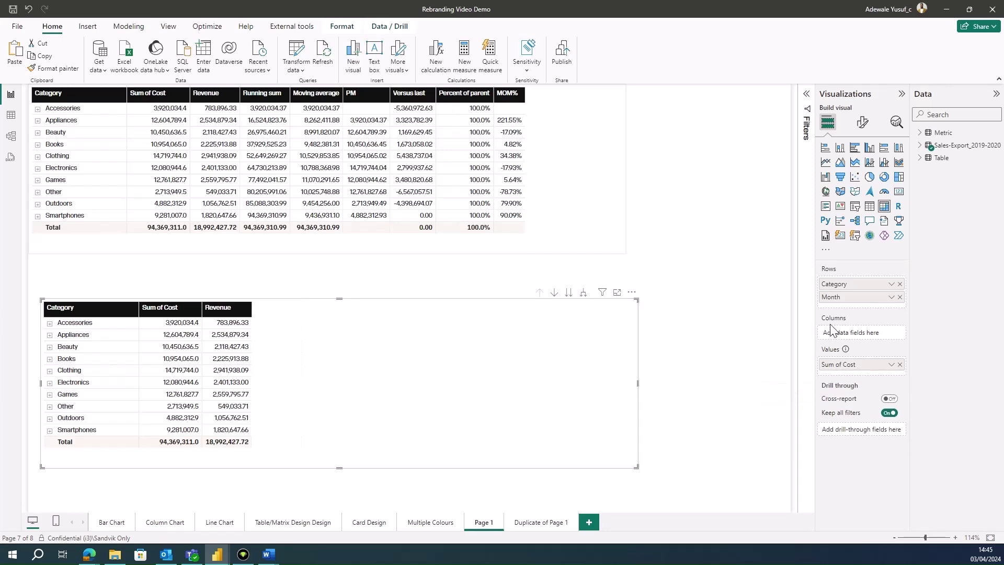
pyautogui.click(899, 297)
# Step: Shift the copied matrix slightly to the right and add Quater from the Sales-Export table as its column field
pyautogui.moveTo(344, 381); pyautogui.dragTo(358, 381)
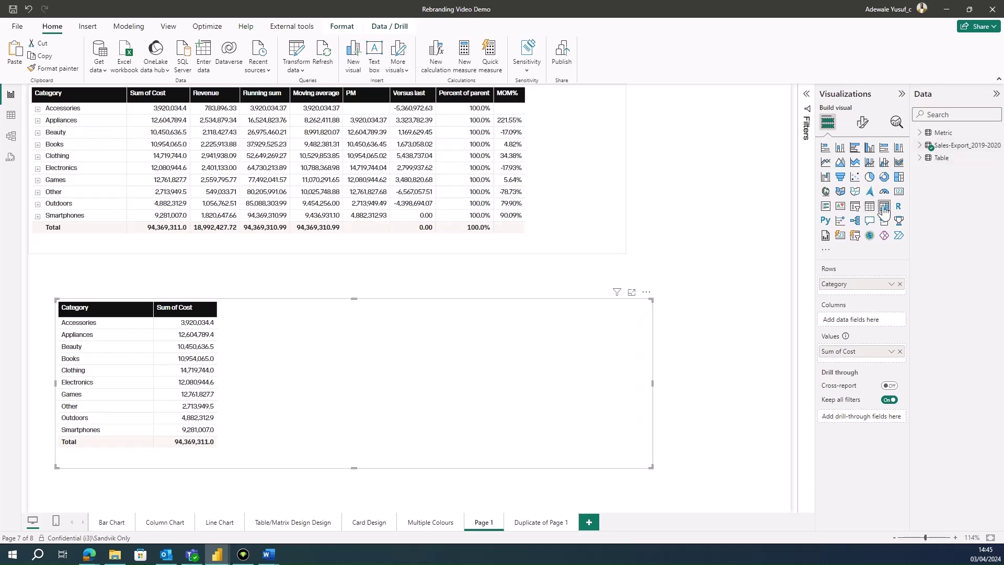
pyautogui.click(923, 147)
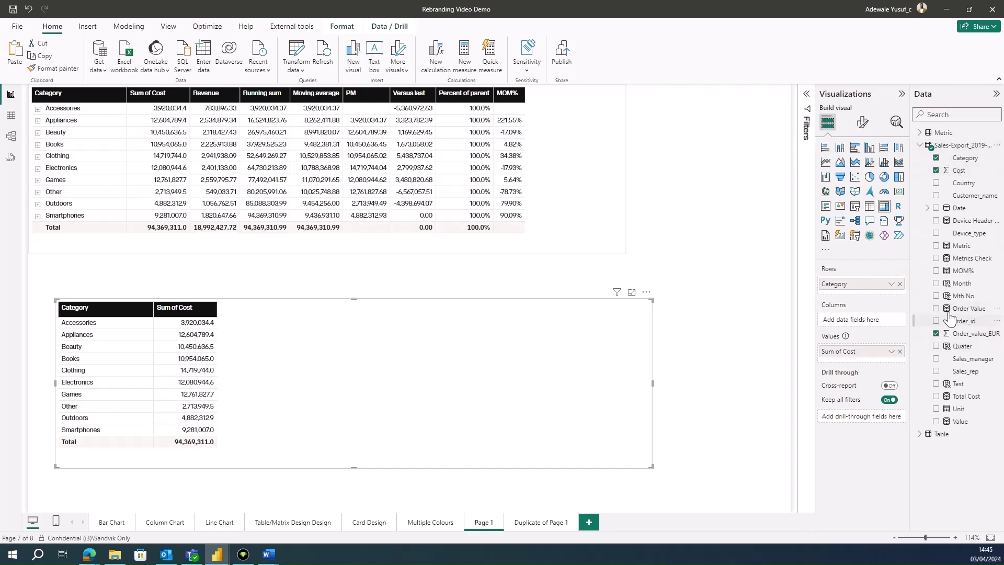
pyautogui.moveTo(965, 347); pyautogui.dragTo(853, 320)
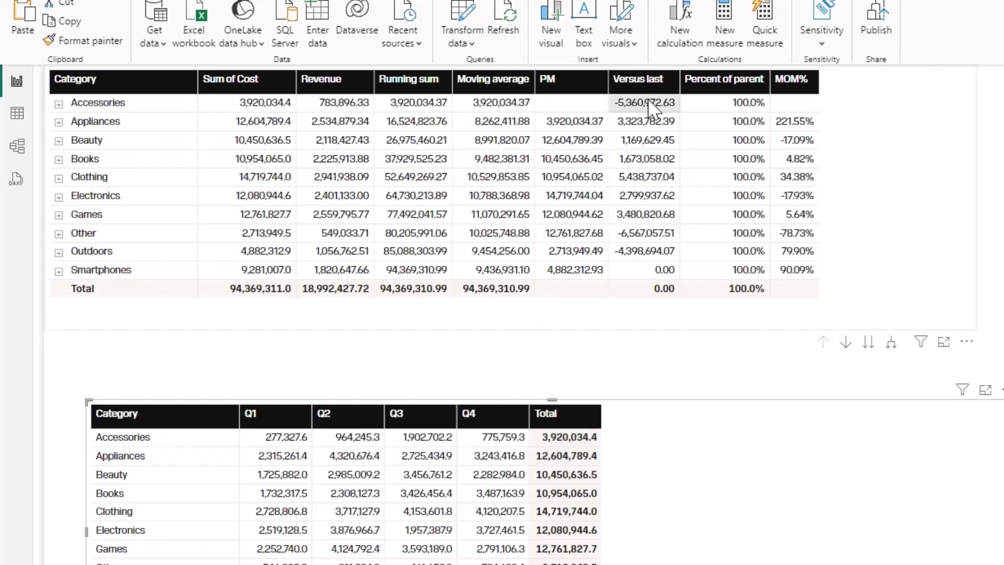
# Step: Start a new visual calculation on the quarterly matrix from the Running sum template
pyautogui.click(678, 34)
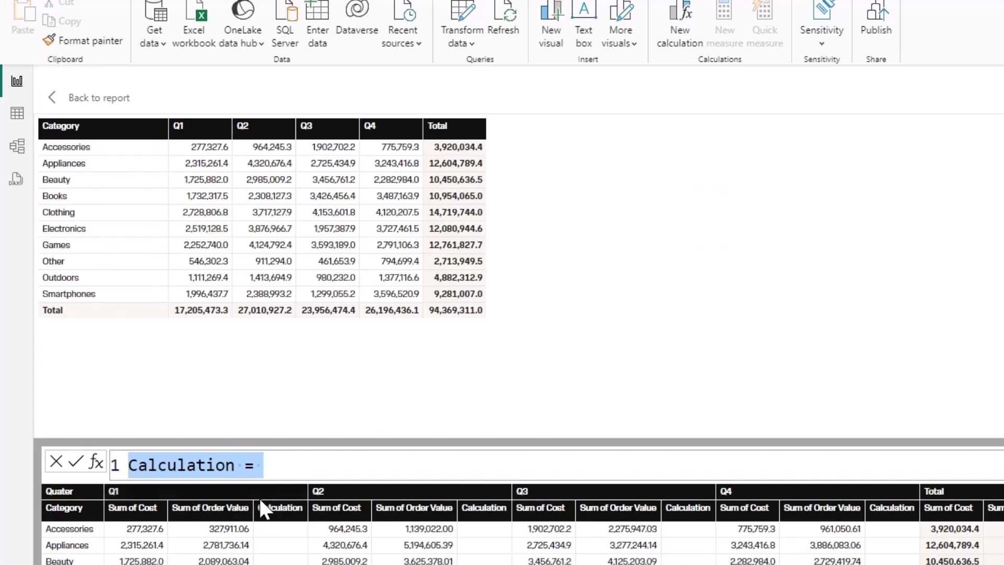
pyautogui.click(95, 463)
pyautogui.click(157, 482)
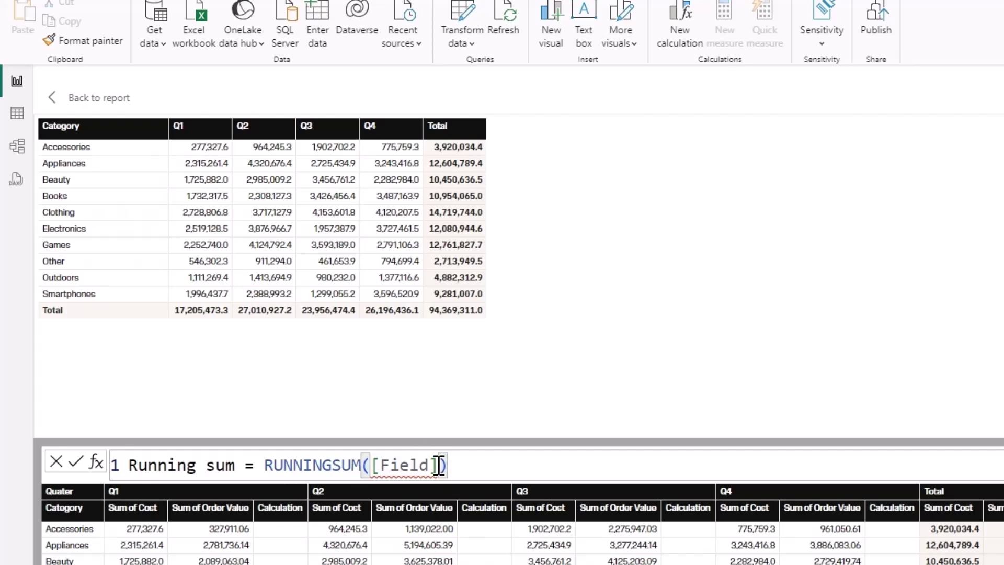
# Step: Replace the placeholder field inside RUNNINGSUM with [Sum of Cost]
pyautogui.press('BackSpace')
pyautogui.press('BackSpace')
pyautogui.press('BackSpace')
pyautogui.press('BackSpace')
pyautogui.press('BackSpace')
pyautogui.press('BackSpace')
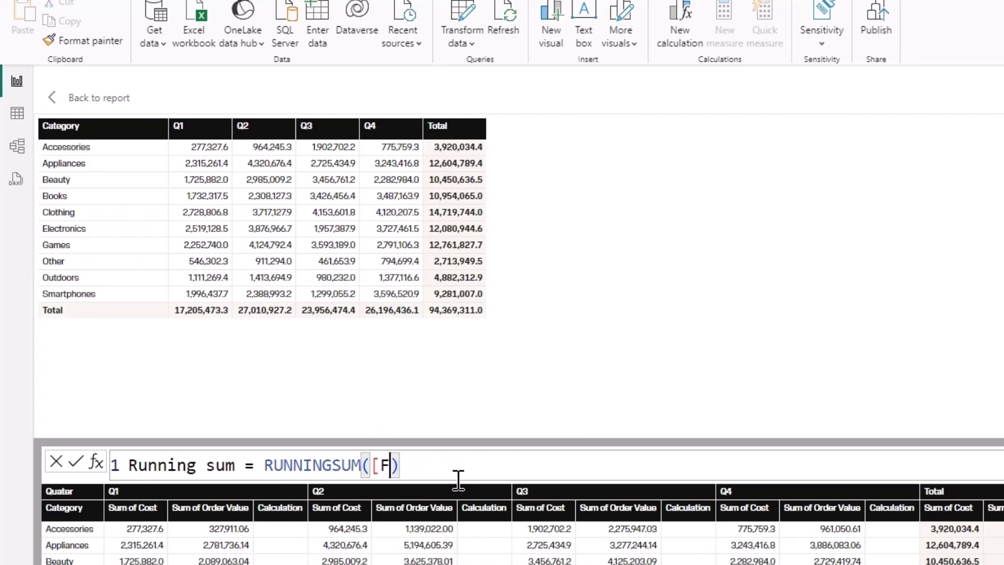
pyautogui.write('sum')
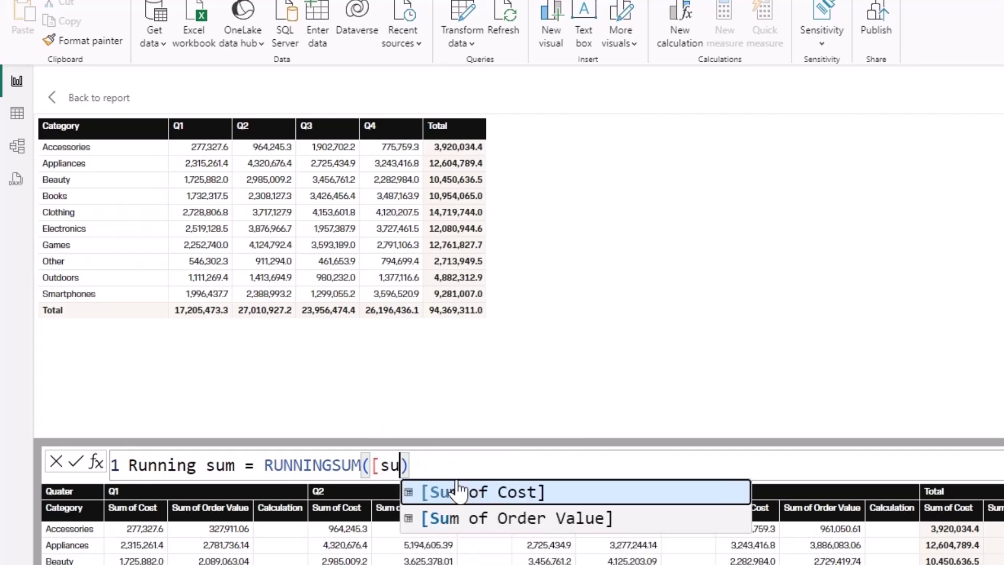
pyautogui.press('Tab')
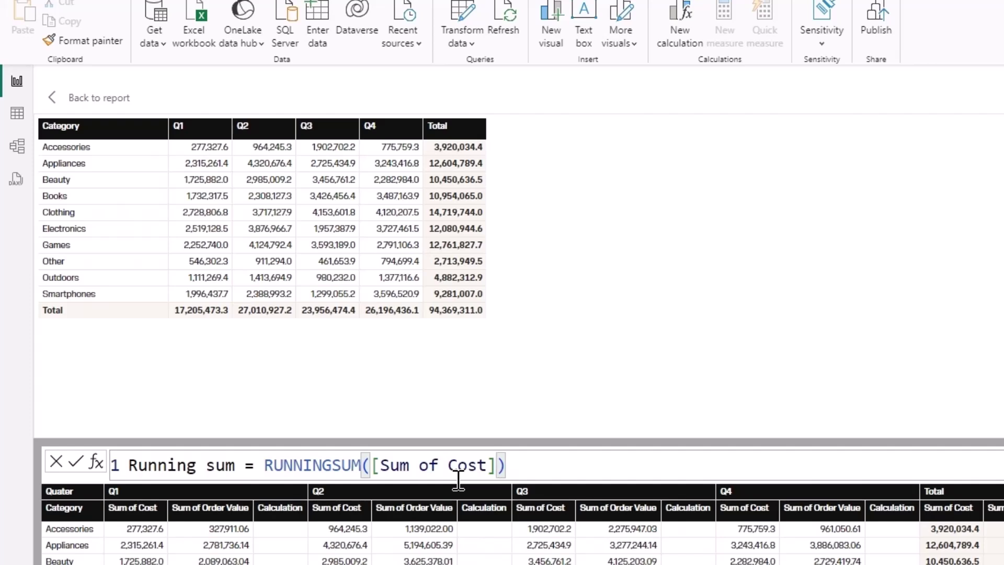
# Step: Add COLUMNS as the axis argument of RUNNINGSUM and commit the Running sum calculation
pyautogui.write(',')
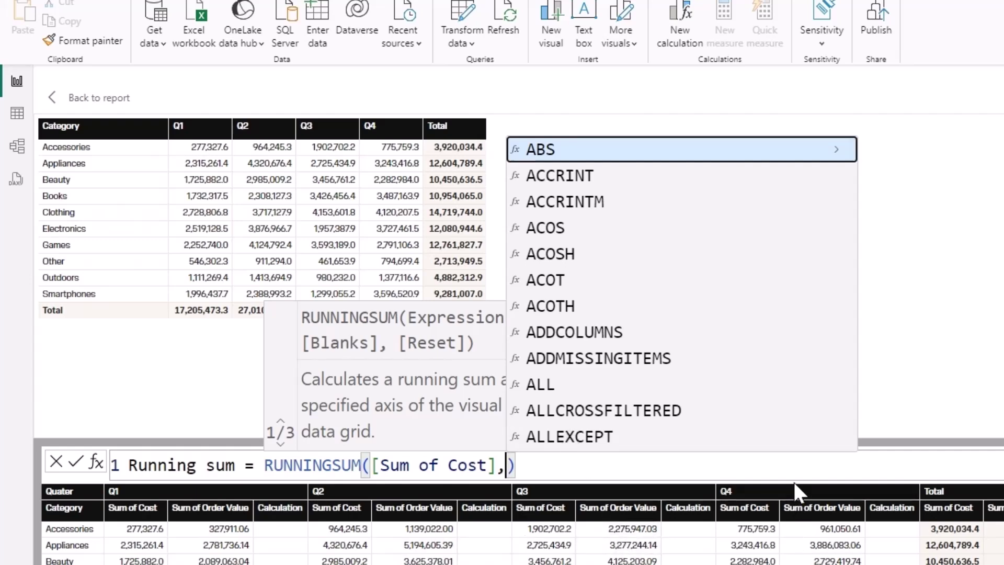
pyautogui.write('col')
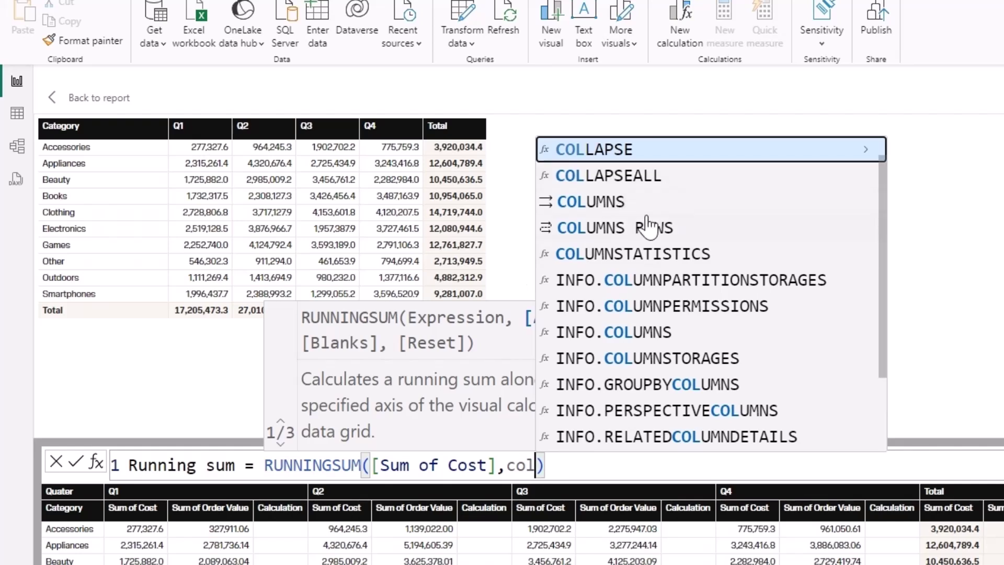
pyautogui.click(620, 206)
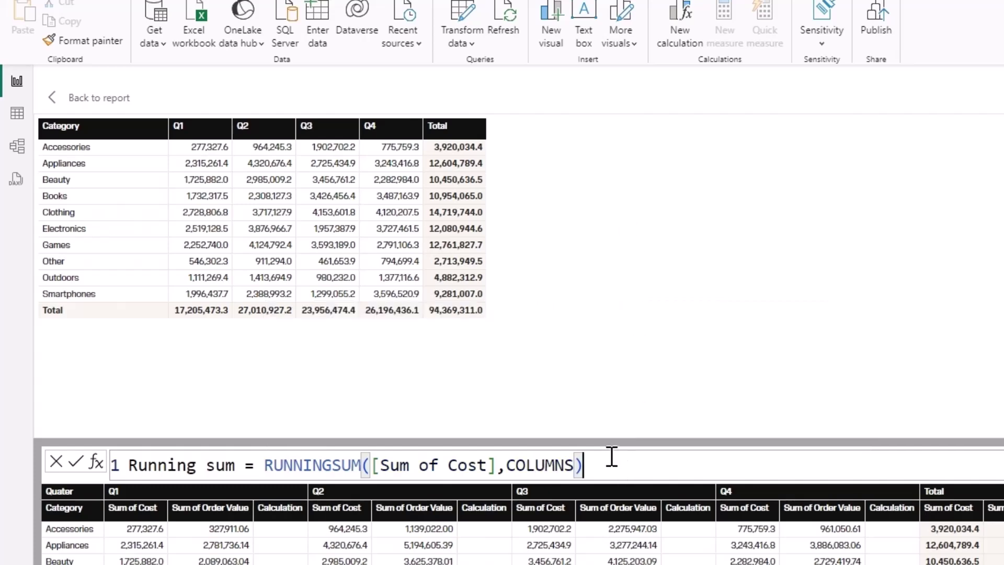
pyautogui.press('Return')
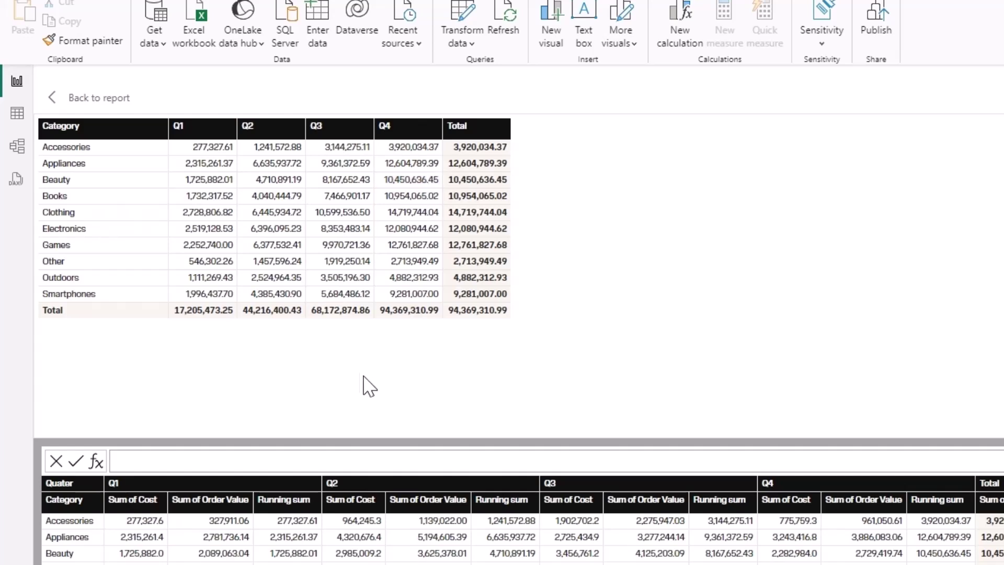
# Step: Start a visual calculation from the Versus previous template and replace its first placeholder field with [Sum of Cost]
pyautogui.click(96, 461)
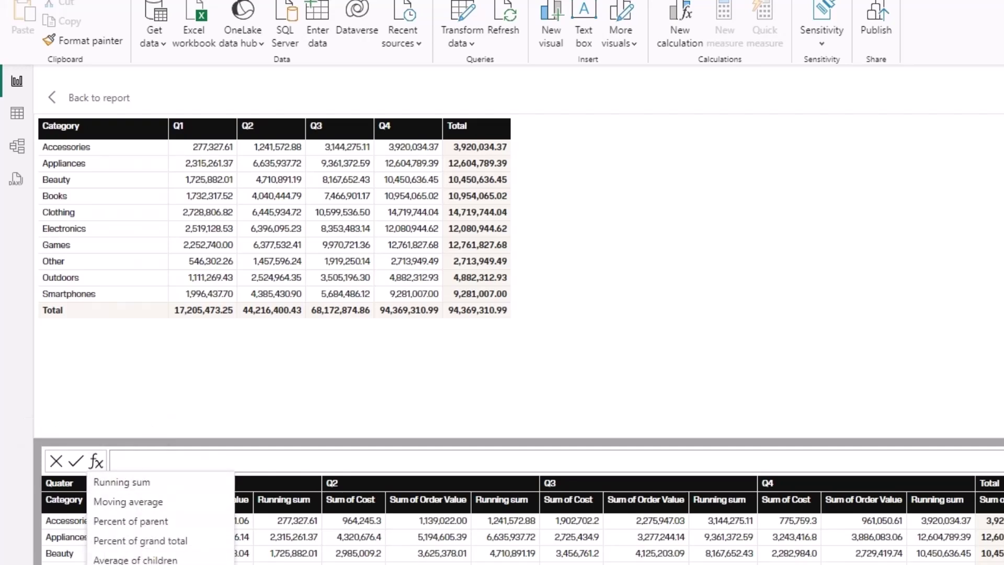
pyautogui.click(131, 564)
pyautogui.click(370, 465)
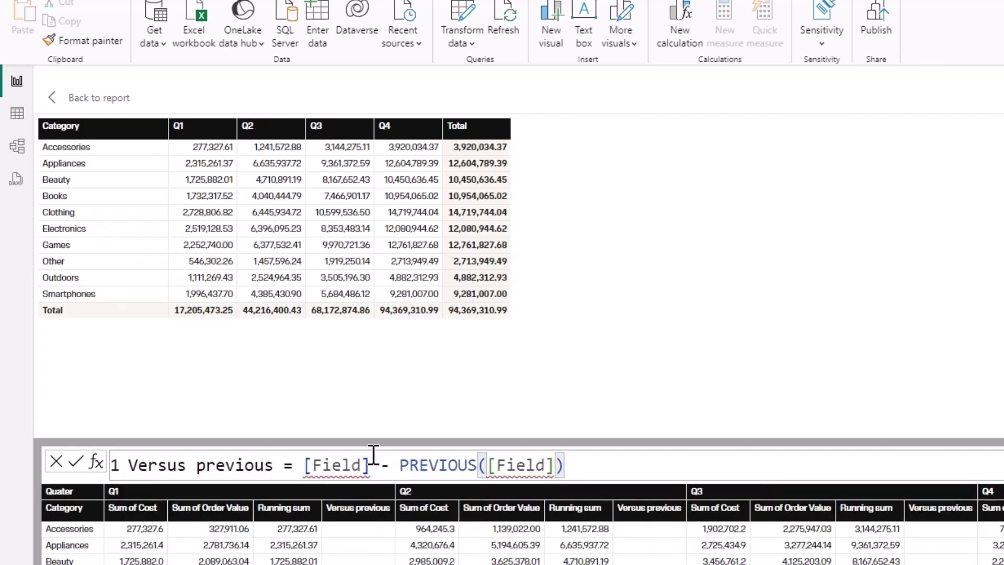
pyautogui.press('BackSpace')
pyautogui.press('BackSpace')
pyautogui.press('BackSpace')
pyautogui.press('BackSpace')
pyautogui.press('BackSpace')
pyautogui.press('BackSpace')
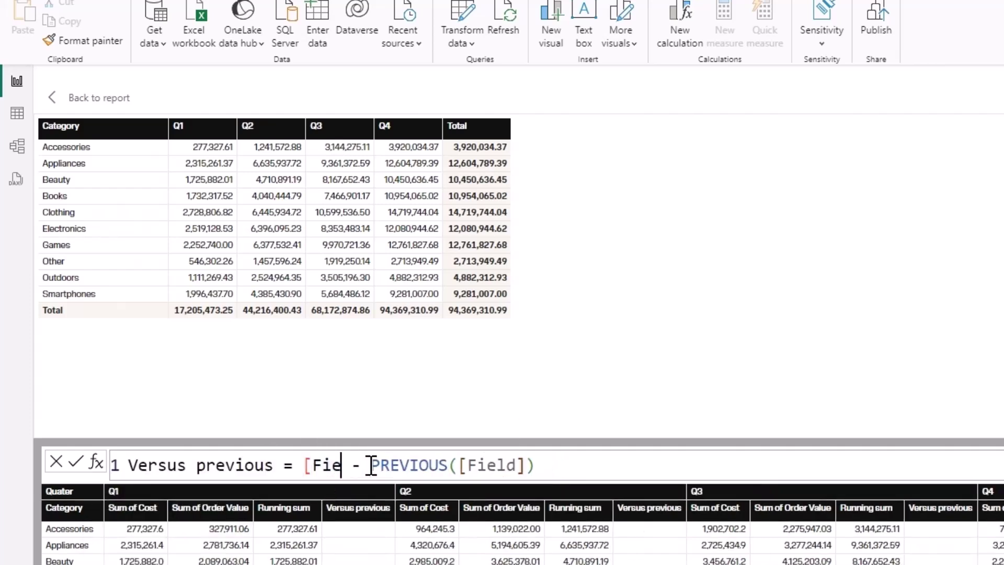
pyautogui.write('sum')
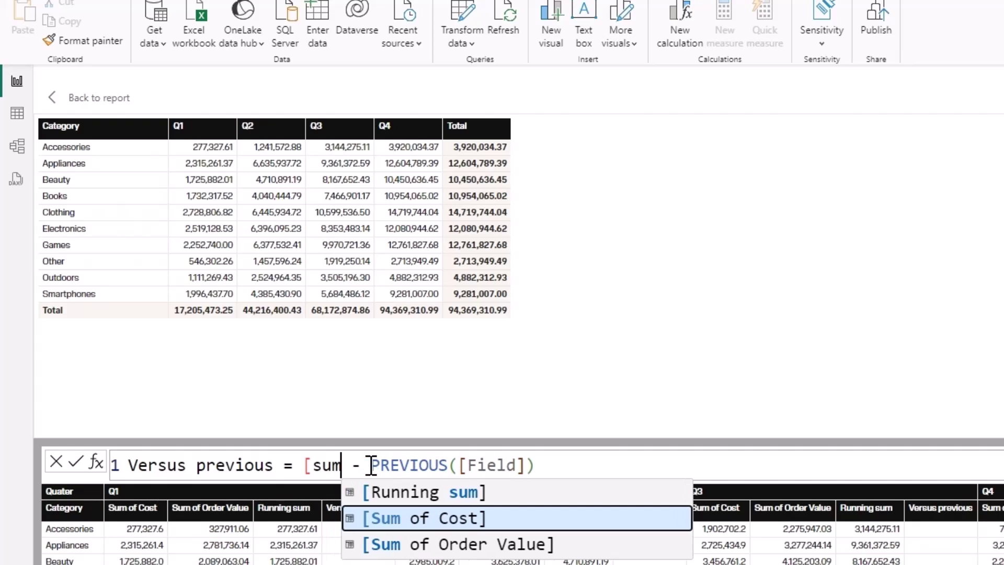
pyautogui.press('Tab')
# Step: Replace the placeholder field inside PREVIOUS with [Sum of Cost]
pyautogui.click(616, 467)
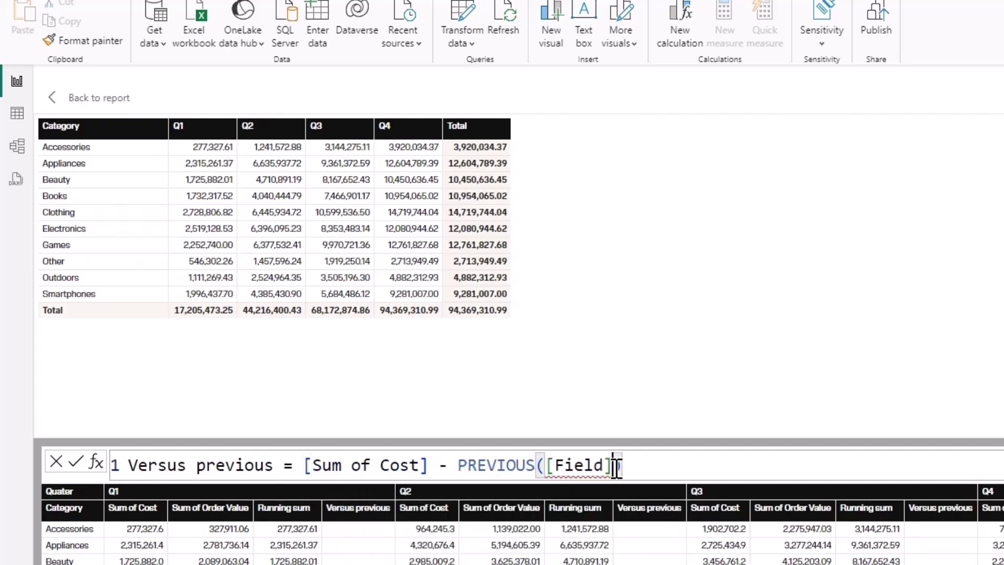
pyautogui.press('BackSpace')
pyautogui.press('BackSpace')
pyautogui.press('BackSpace')
pyautogui.press('BackSpace')
pyautogui.press('BackSpace')
pyautogui.press('BackSpace')
pyautogui.press('BackSpace')
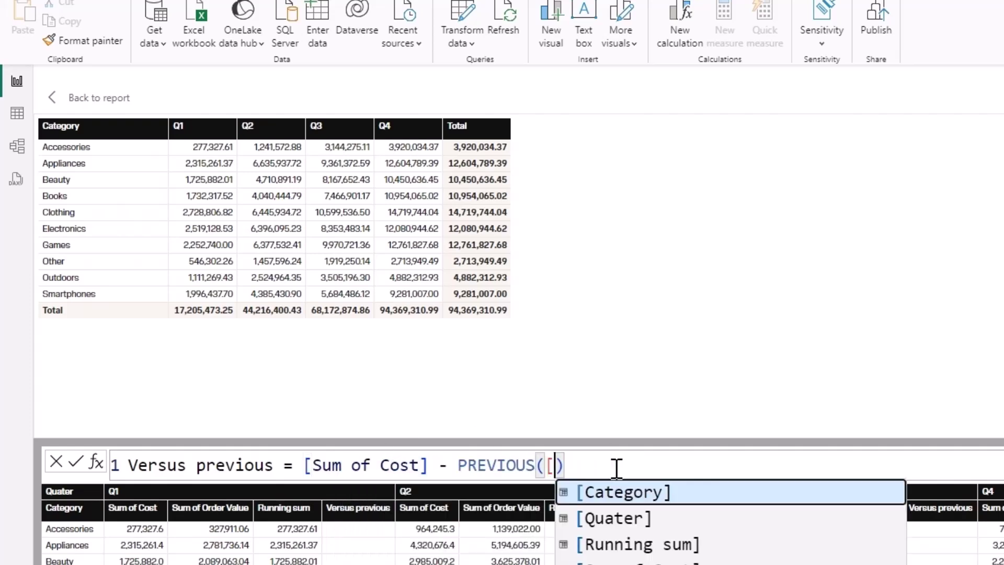
pyautogui.write('su')
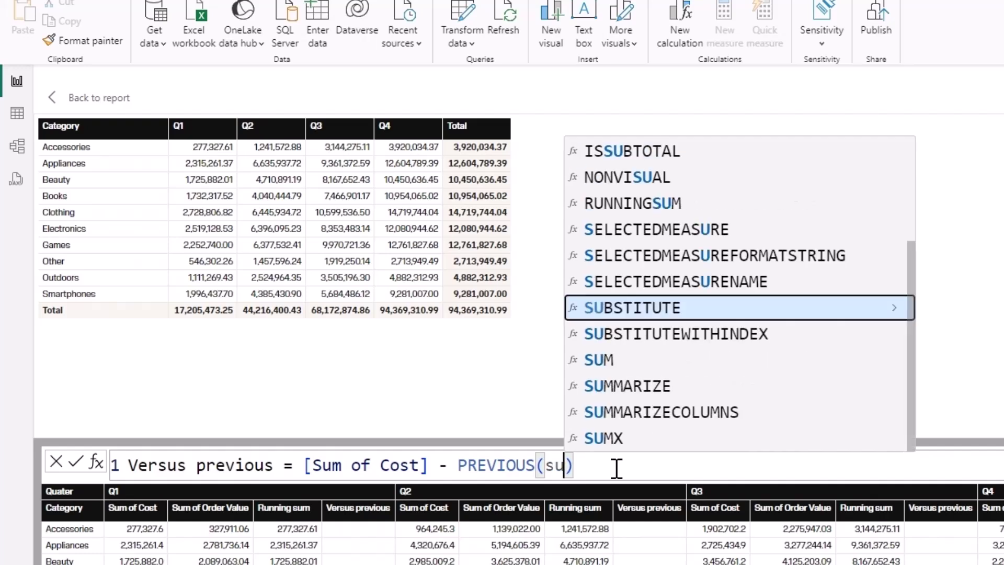
pyautogui.write('m')
pyautogui.press('Down')
pyautogui.press('Down')
pyautogui.press('Up')
pyautogui.press('Tab')
# Step: Add COLUMNS ROWS as the second argument of PREVIOUS and commit the Versus previous calculation
pyautogui.write(',')
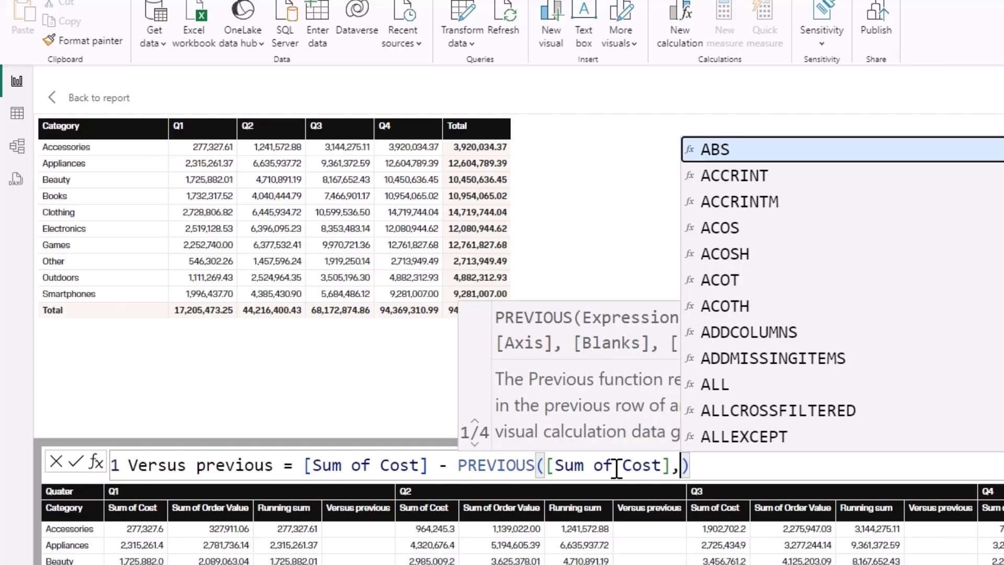
pyautogui.write('col')
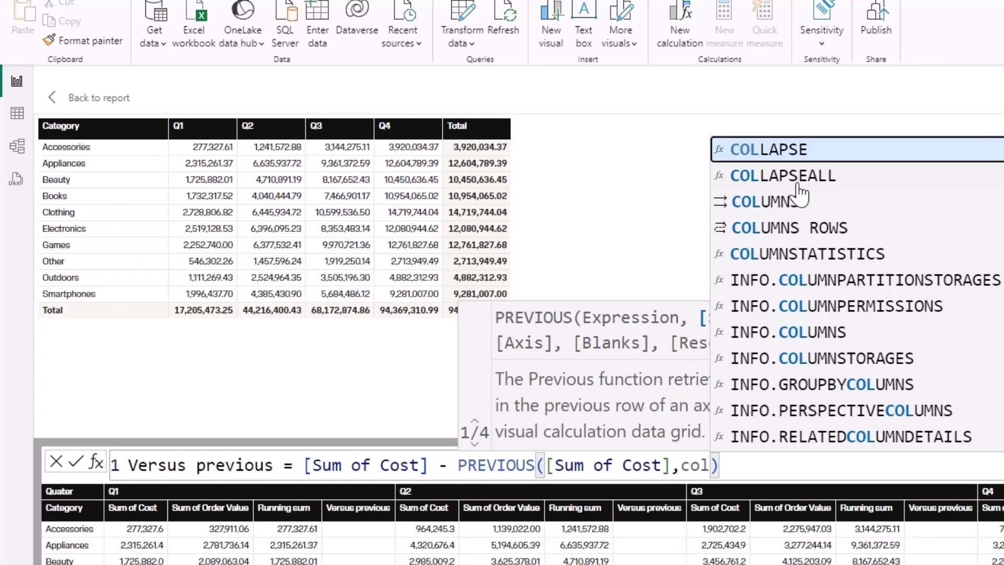
pyautogui.click(818, 230)
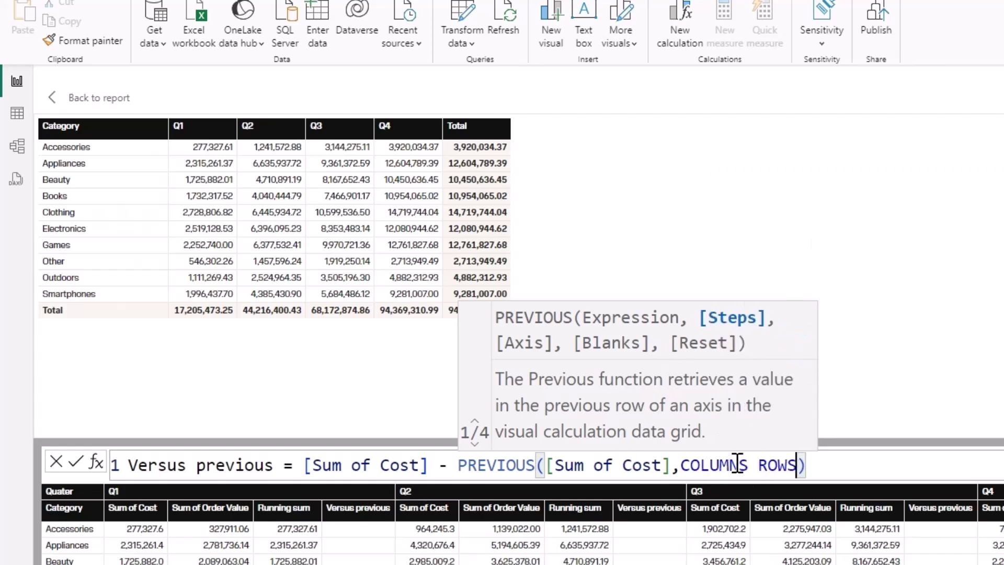
pyautogui.press('Escape')
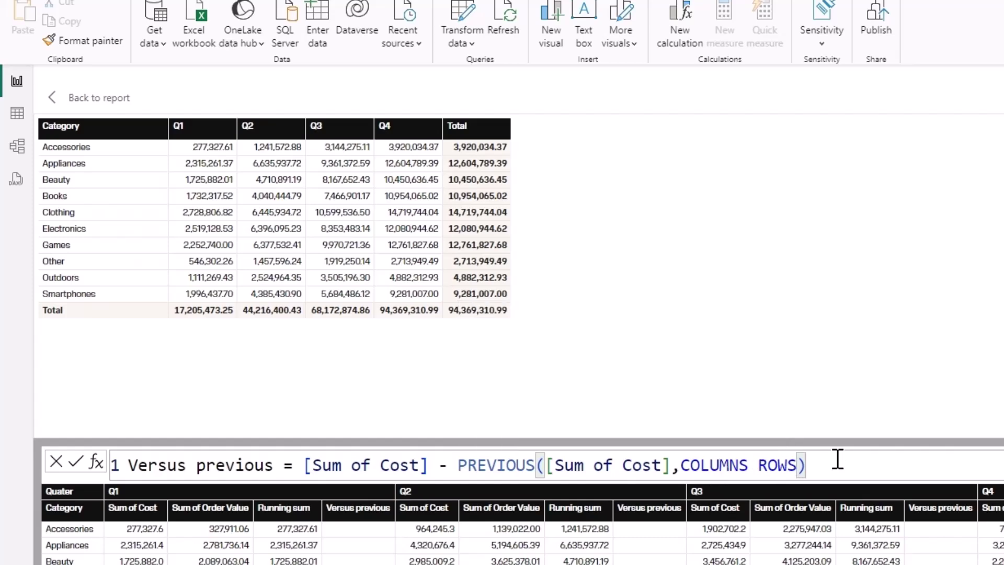
pyautogui.press('Return')
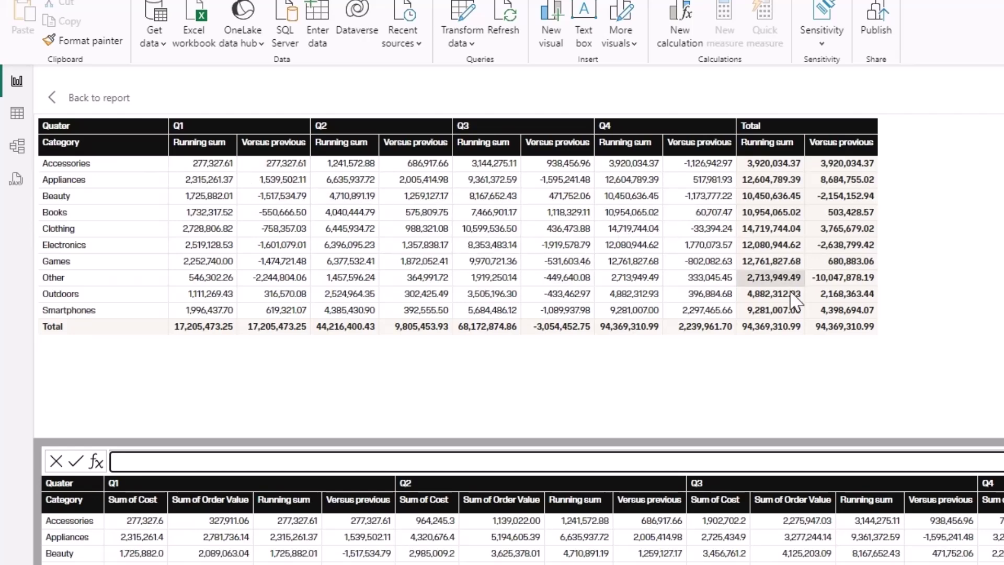
# Step: Return to the report and enlarge the quarterly matrix so that all its columns fit, including the Total ones
pyautogui.click(79, 99)
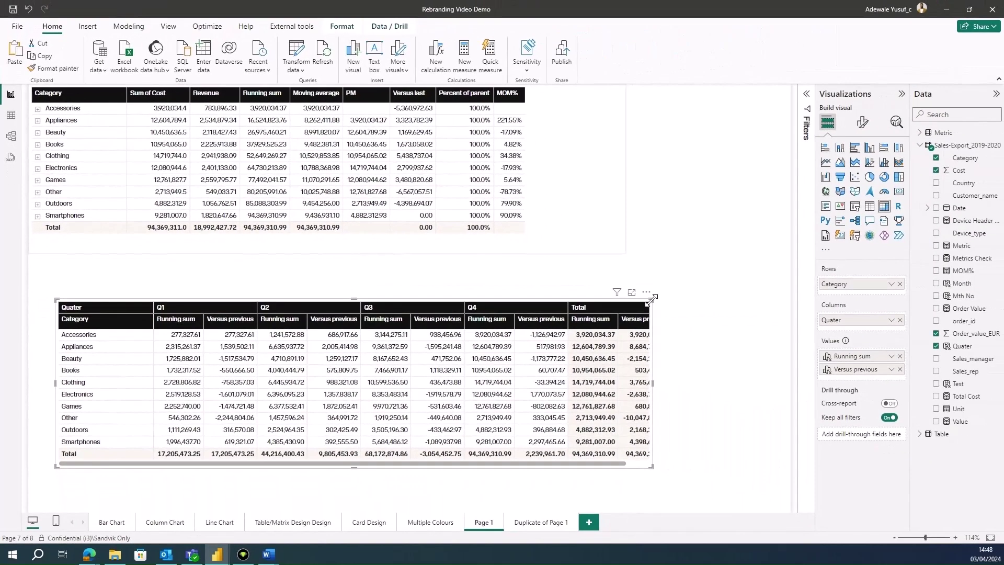
pyautogui.moveTo(951, 382); pyautogui.dragTo(985, 362)
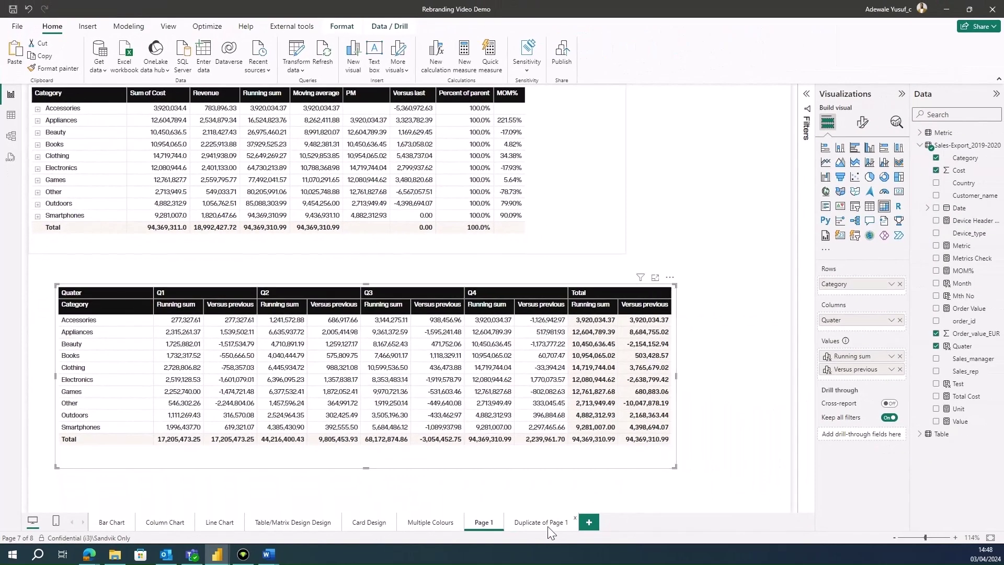
# Step: On Duplicate of Page 1, open the line chart's Moving average visual calculation and inspect its formula and the June data point
pyautogui.click(526, 523)
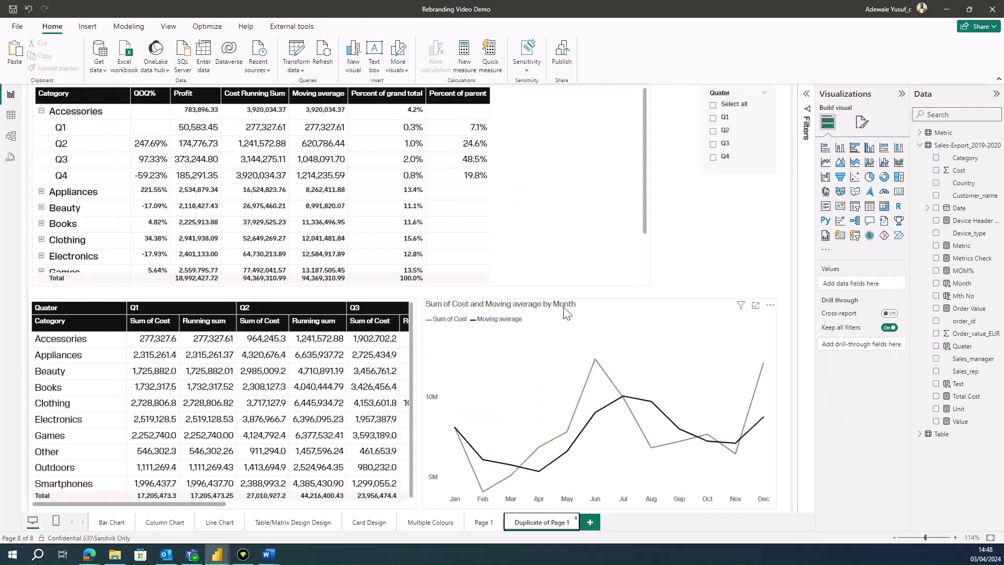
pyautogui.moveTo(569, 316); pyautogui.dragTo(546, 308)
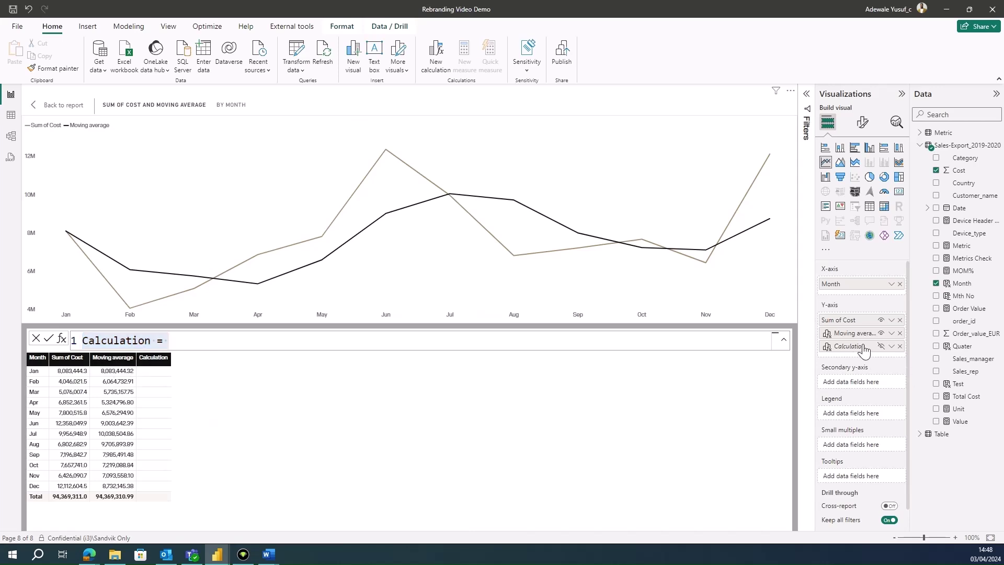
pyautogui.click(848, 334)
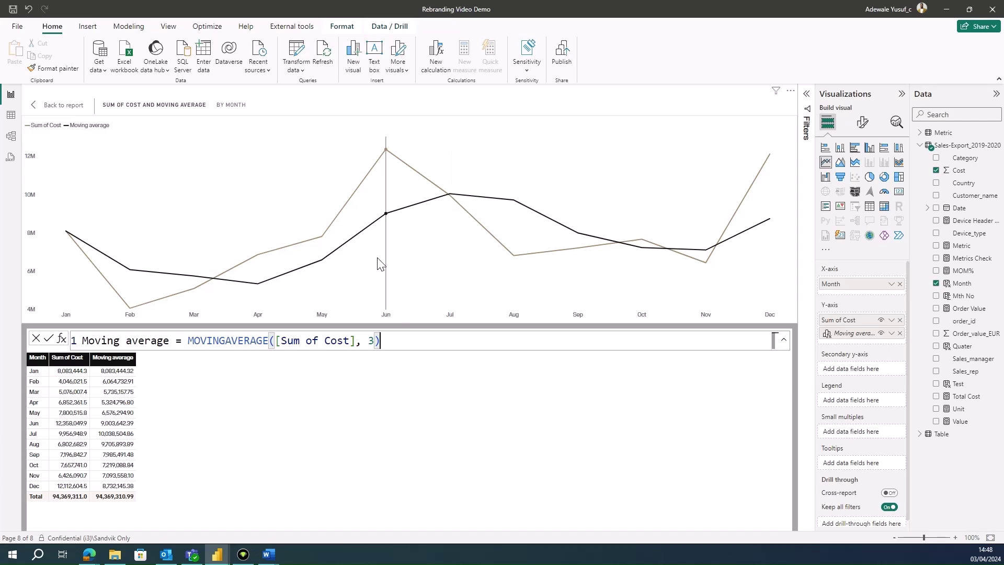
pyautogui.moveTo(378, 263)
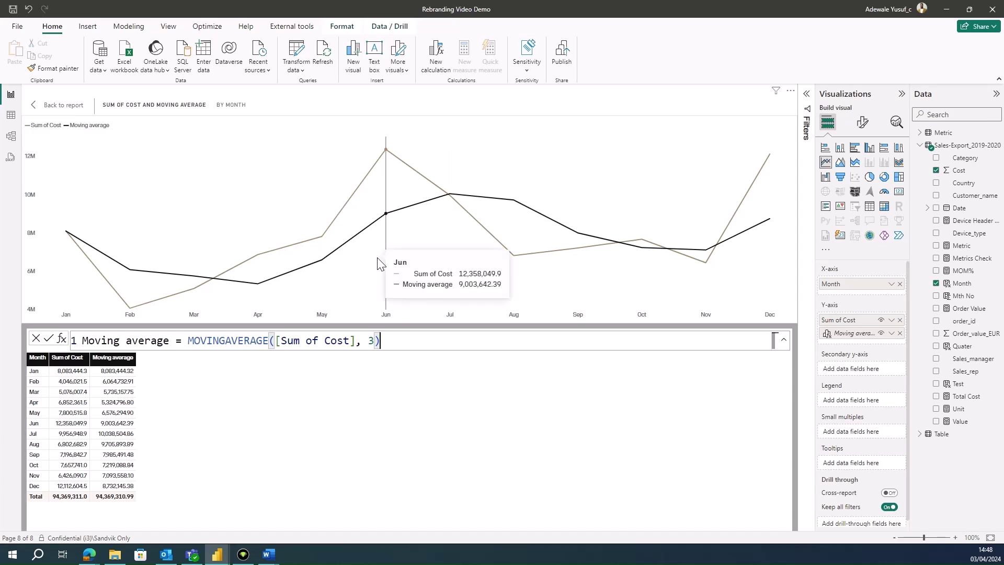